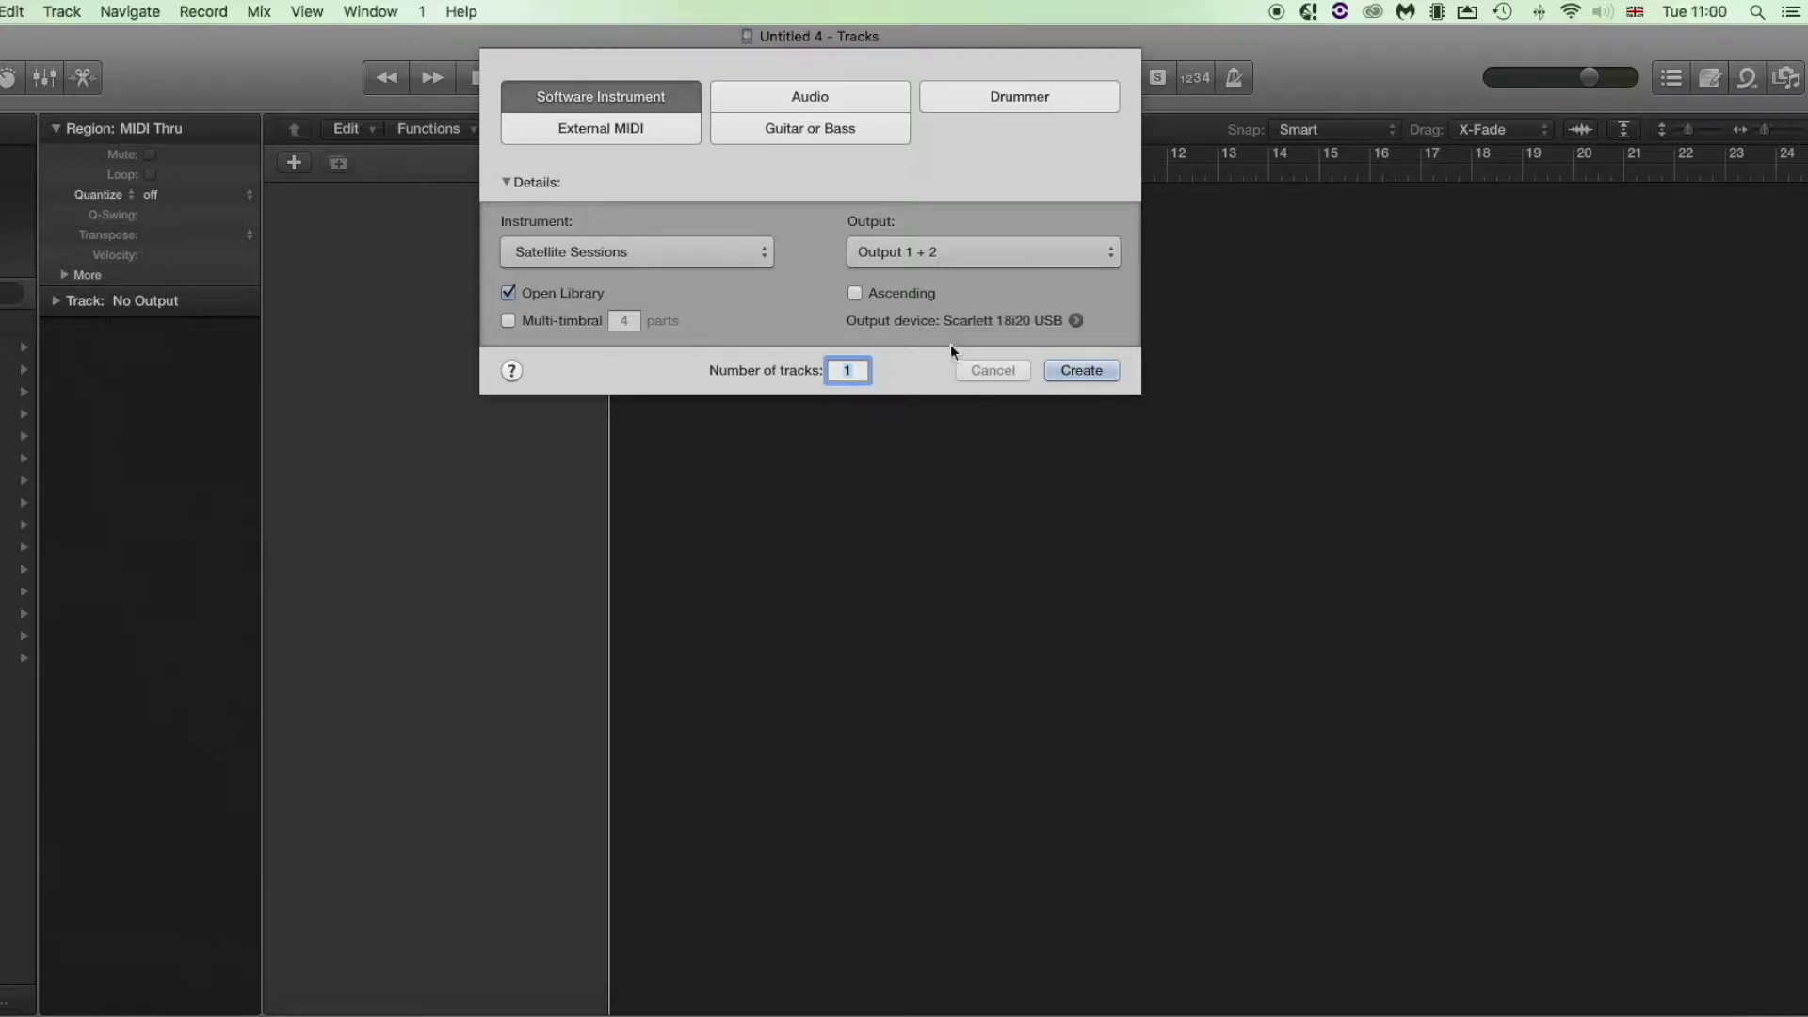
Create a new instrument track with an Empty Channel Strip.
left_click(637, 252)
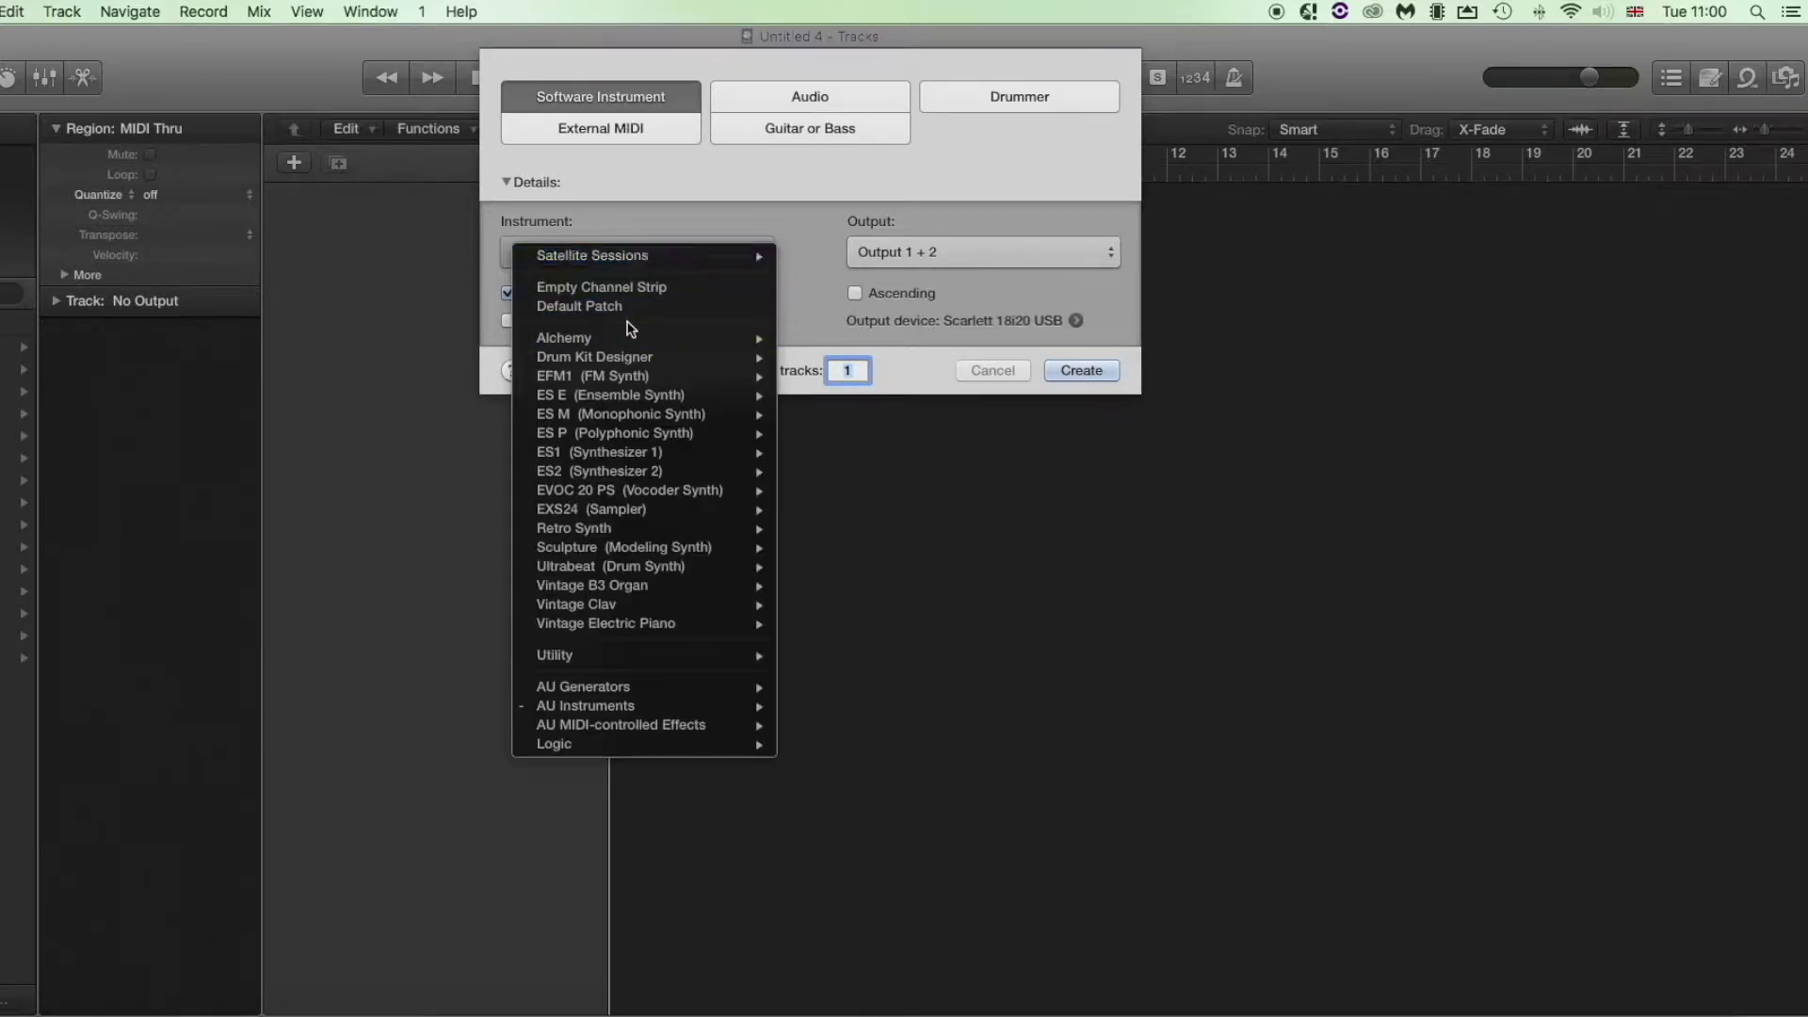
left_click(628, 288)
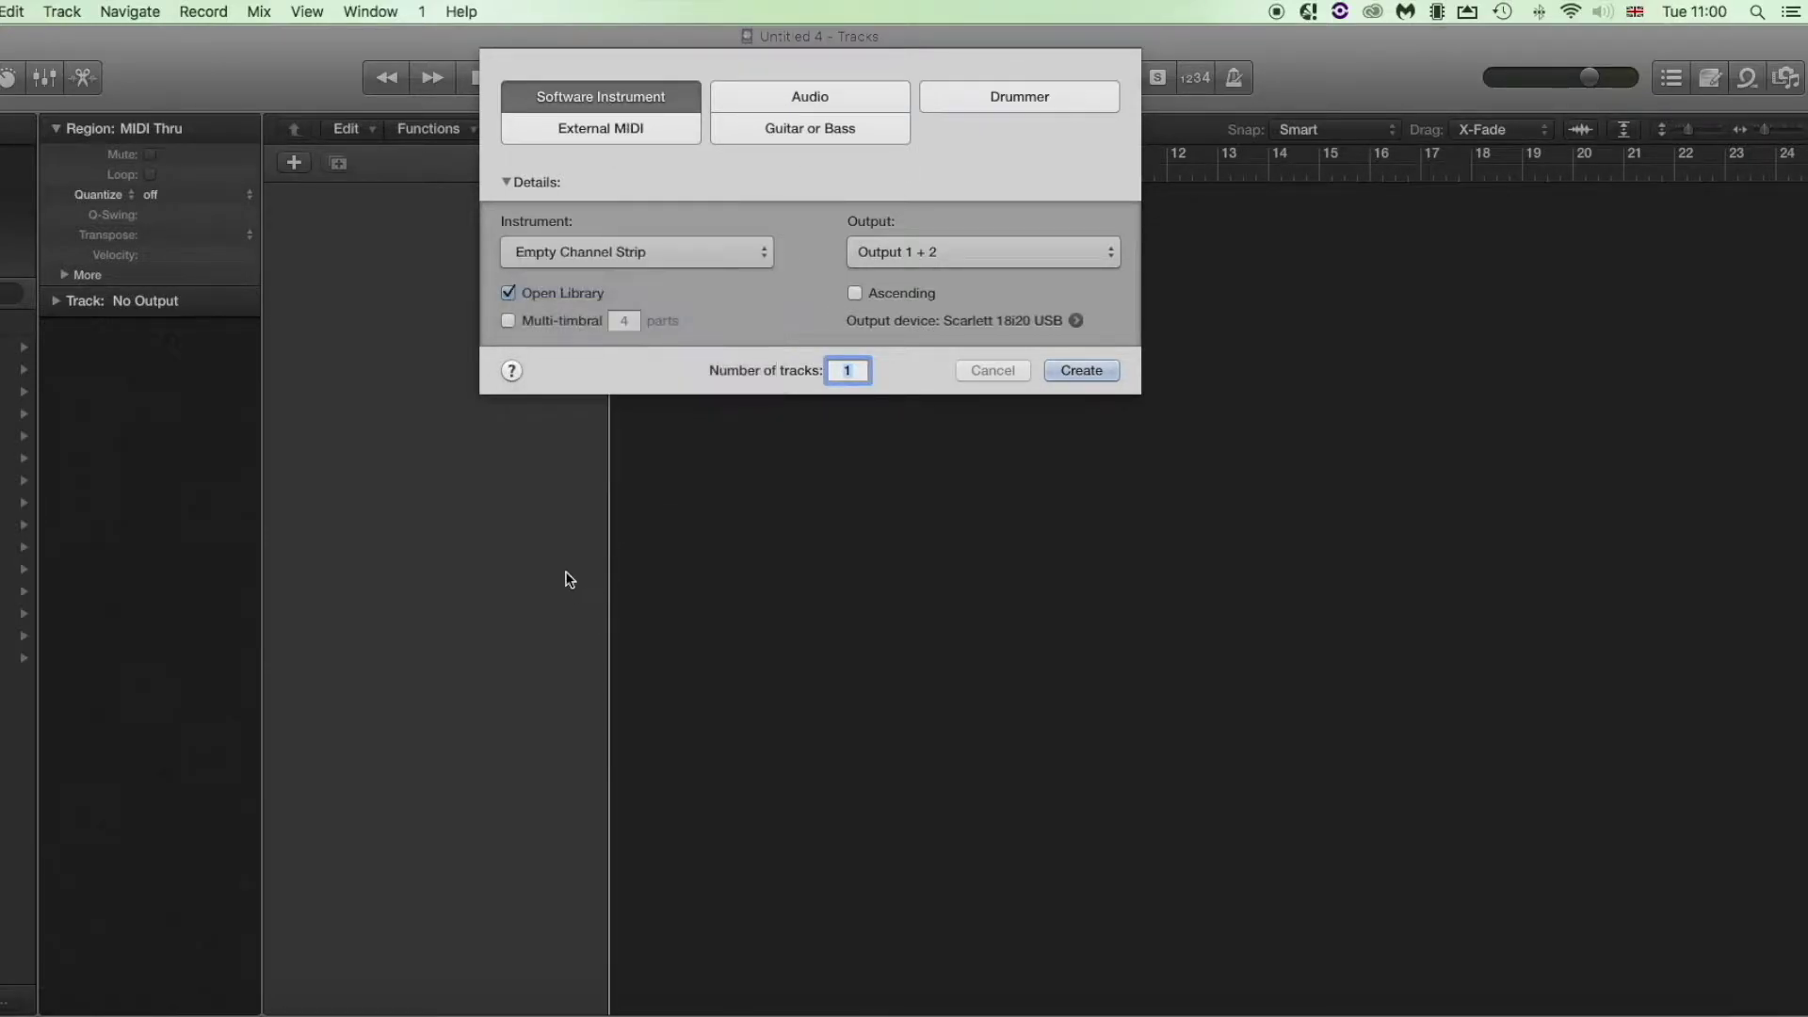
left_click(1081, 370)
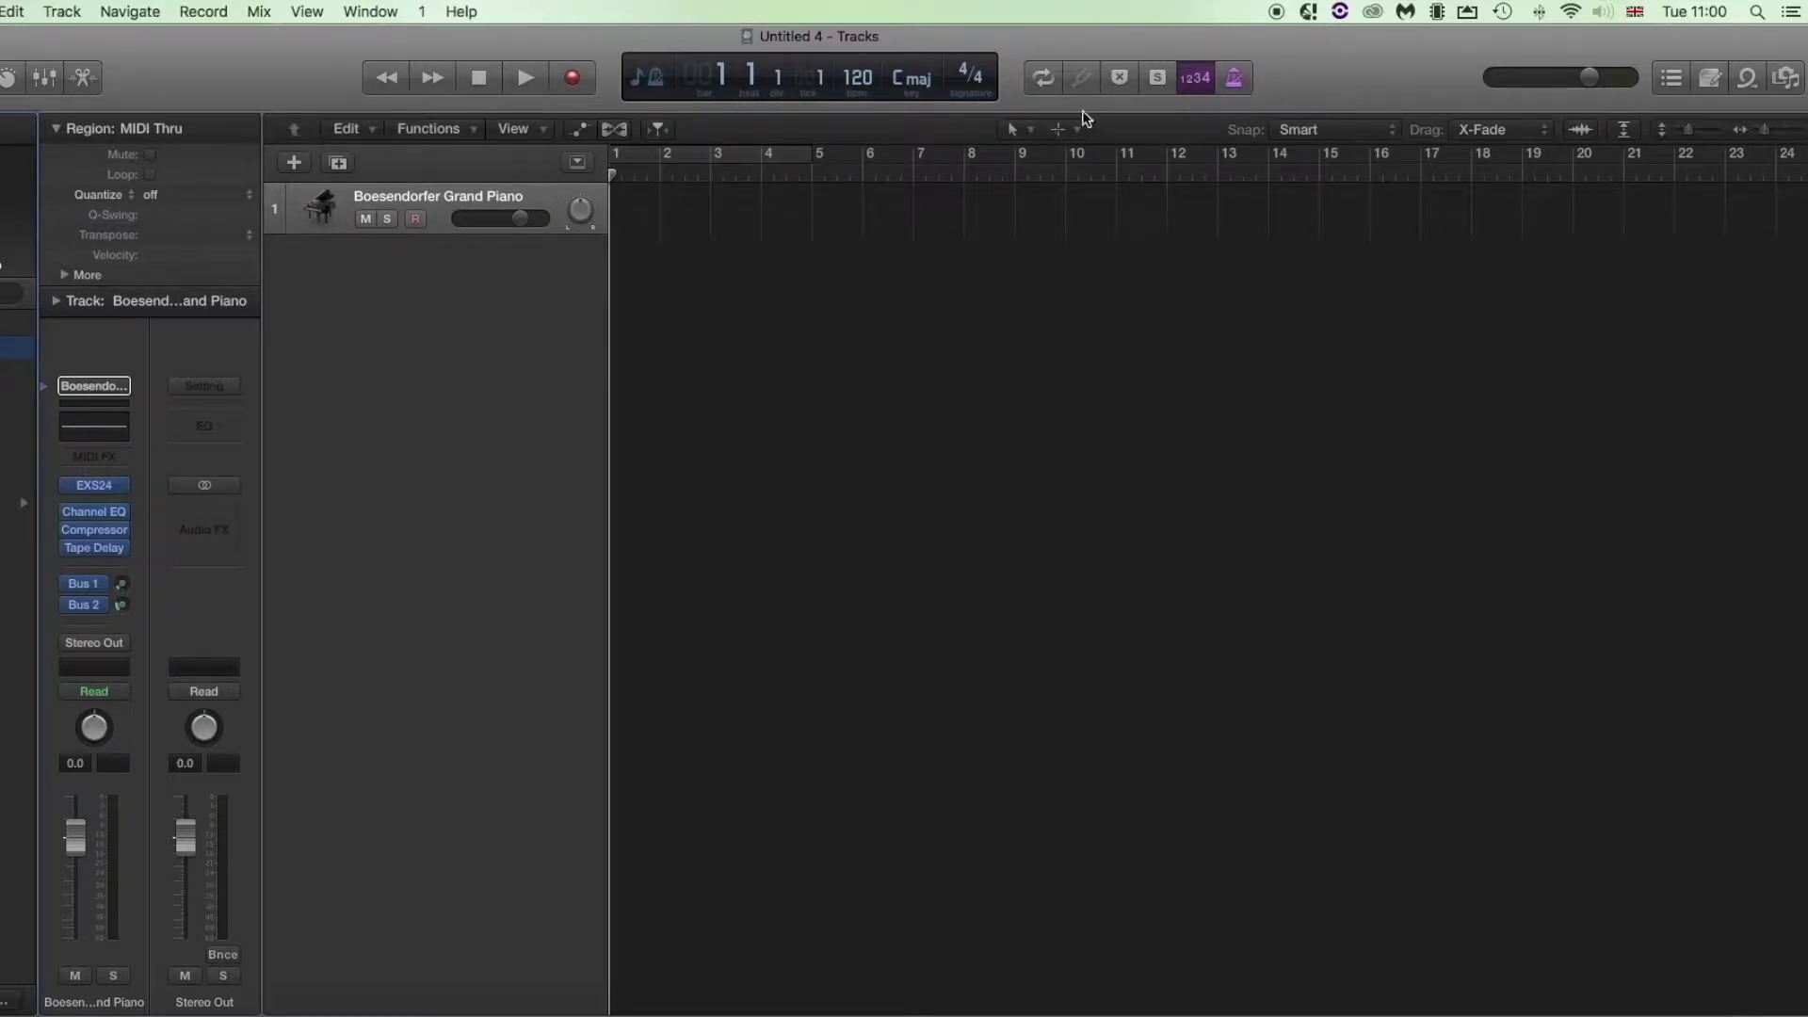
Change the project tempo from 120 to 70 and make two copies of the piano track.
double_click(859, 77)
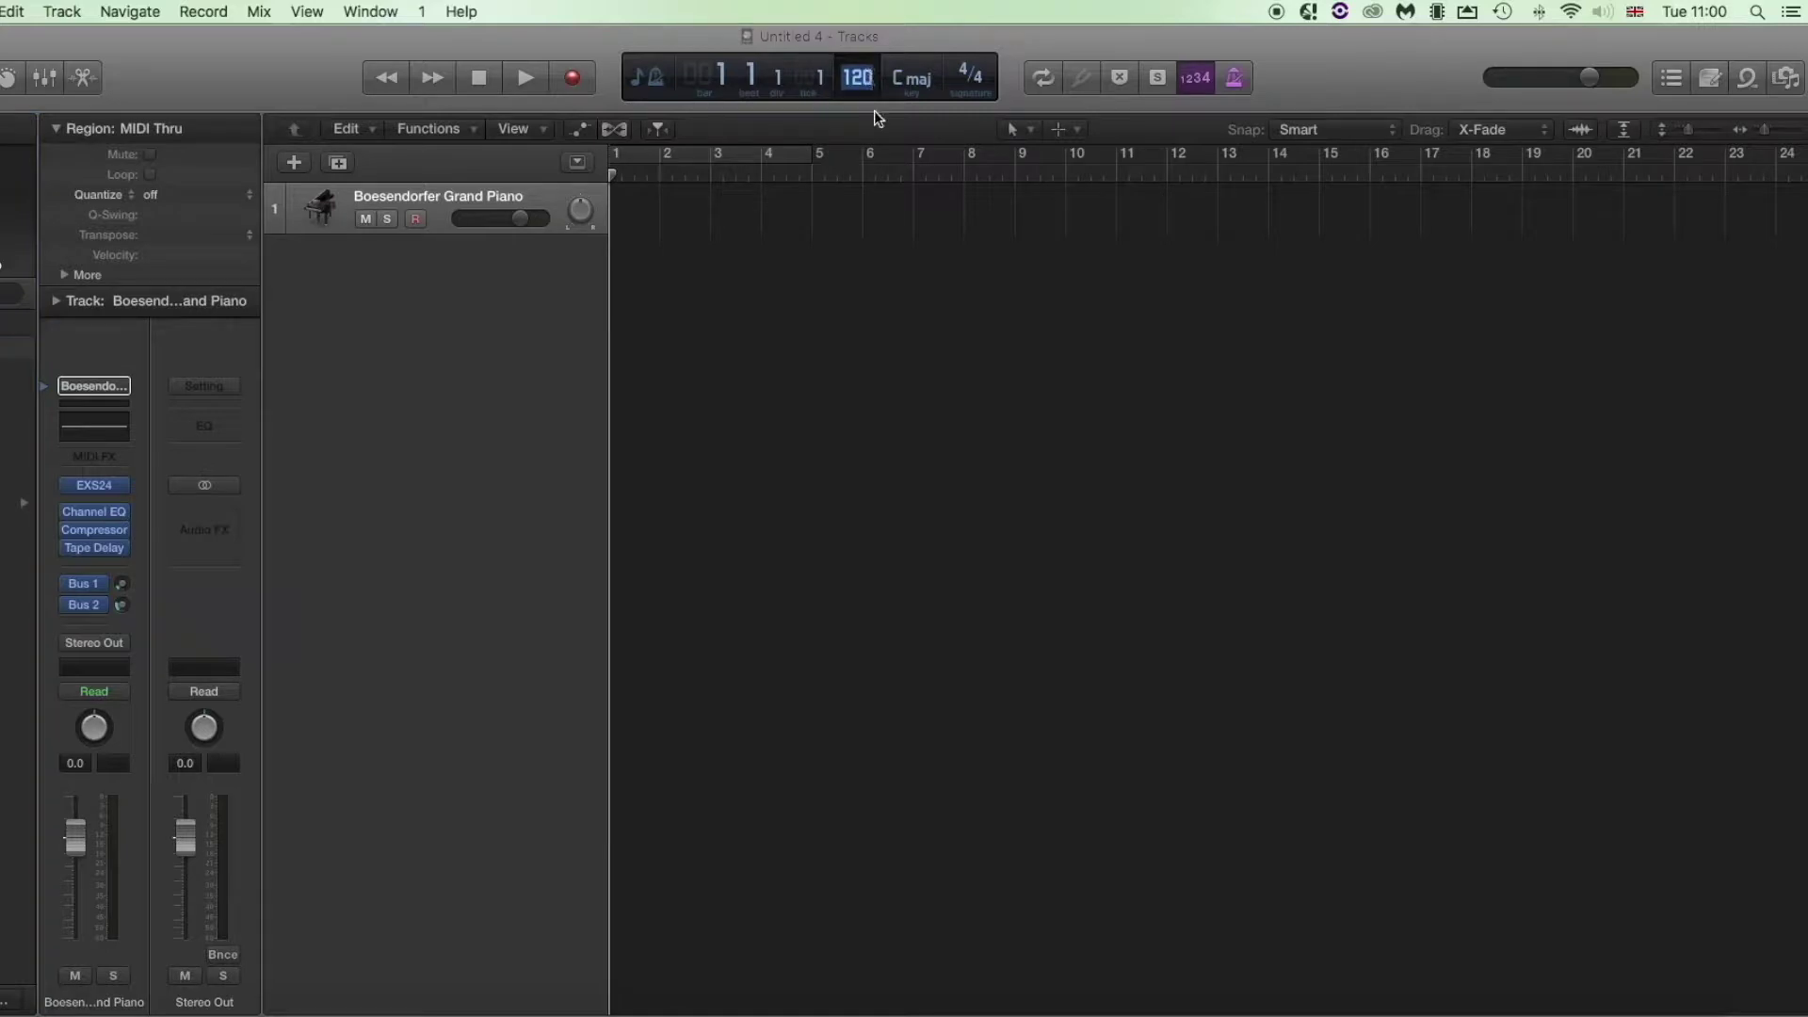
type("70")
key("Return")
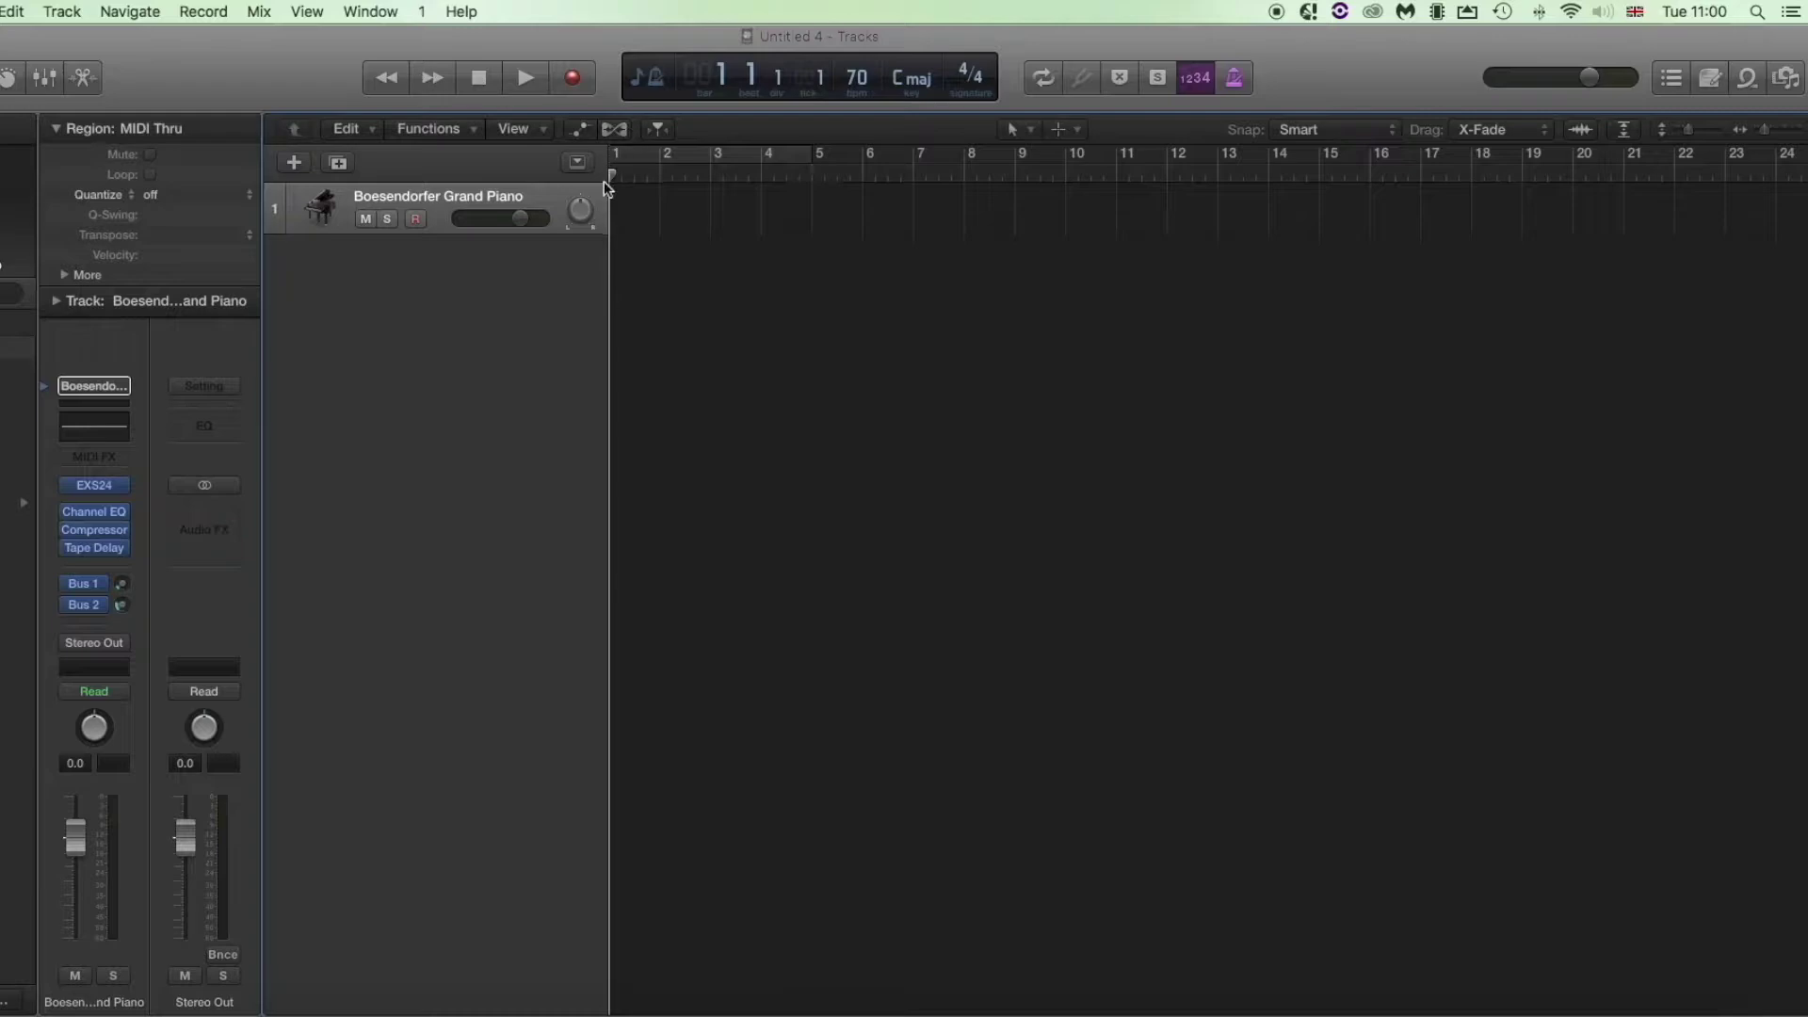
left_click(338, 165)
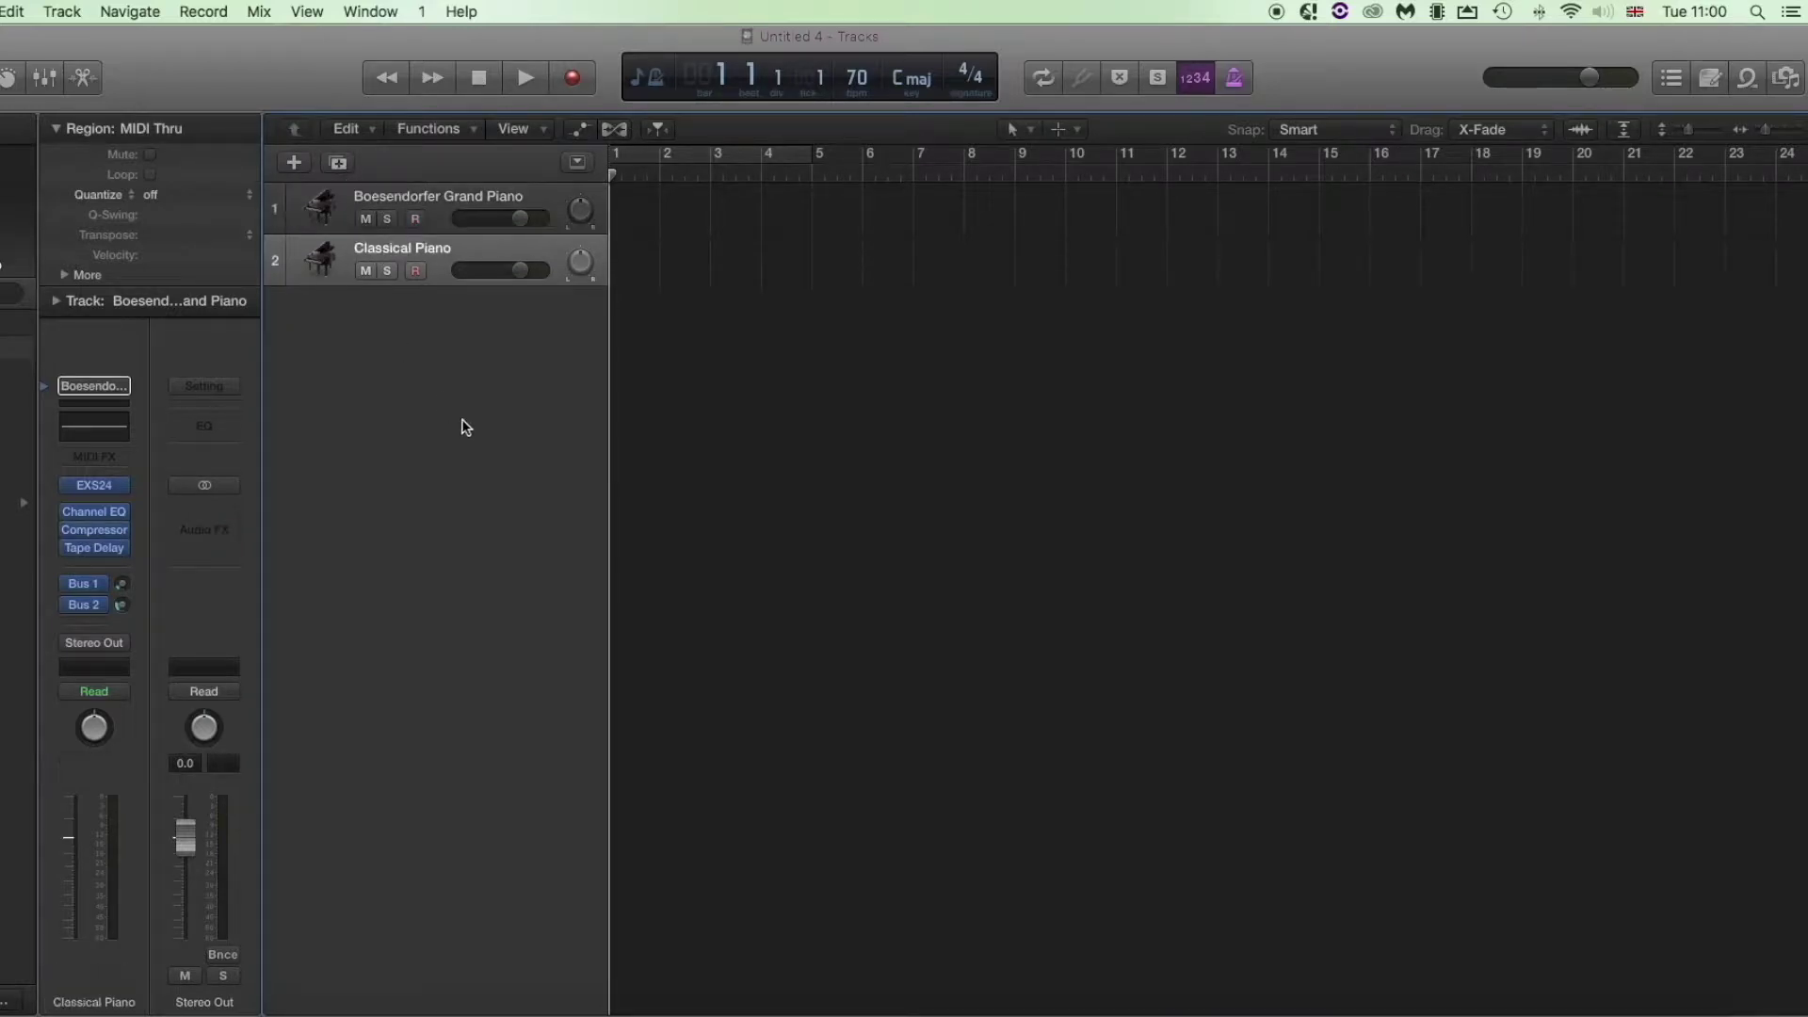
left_click(339, 164)
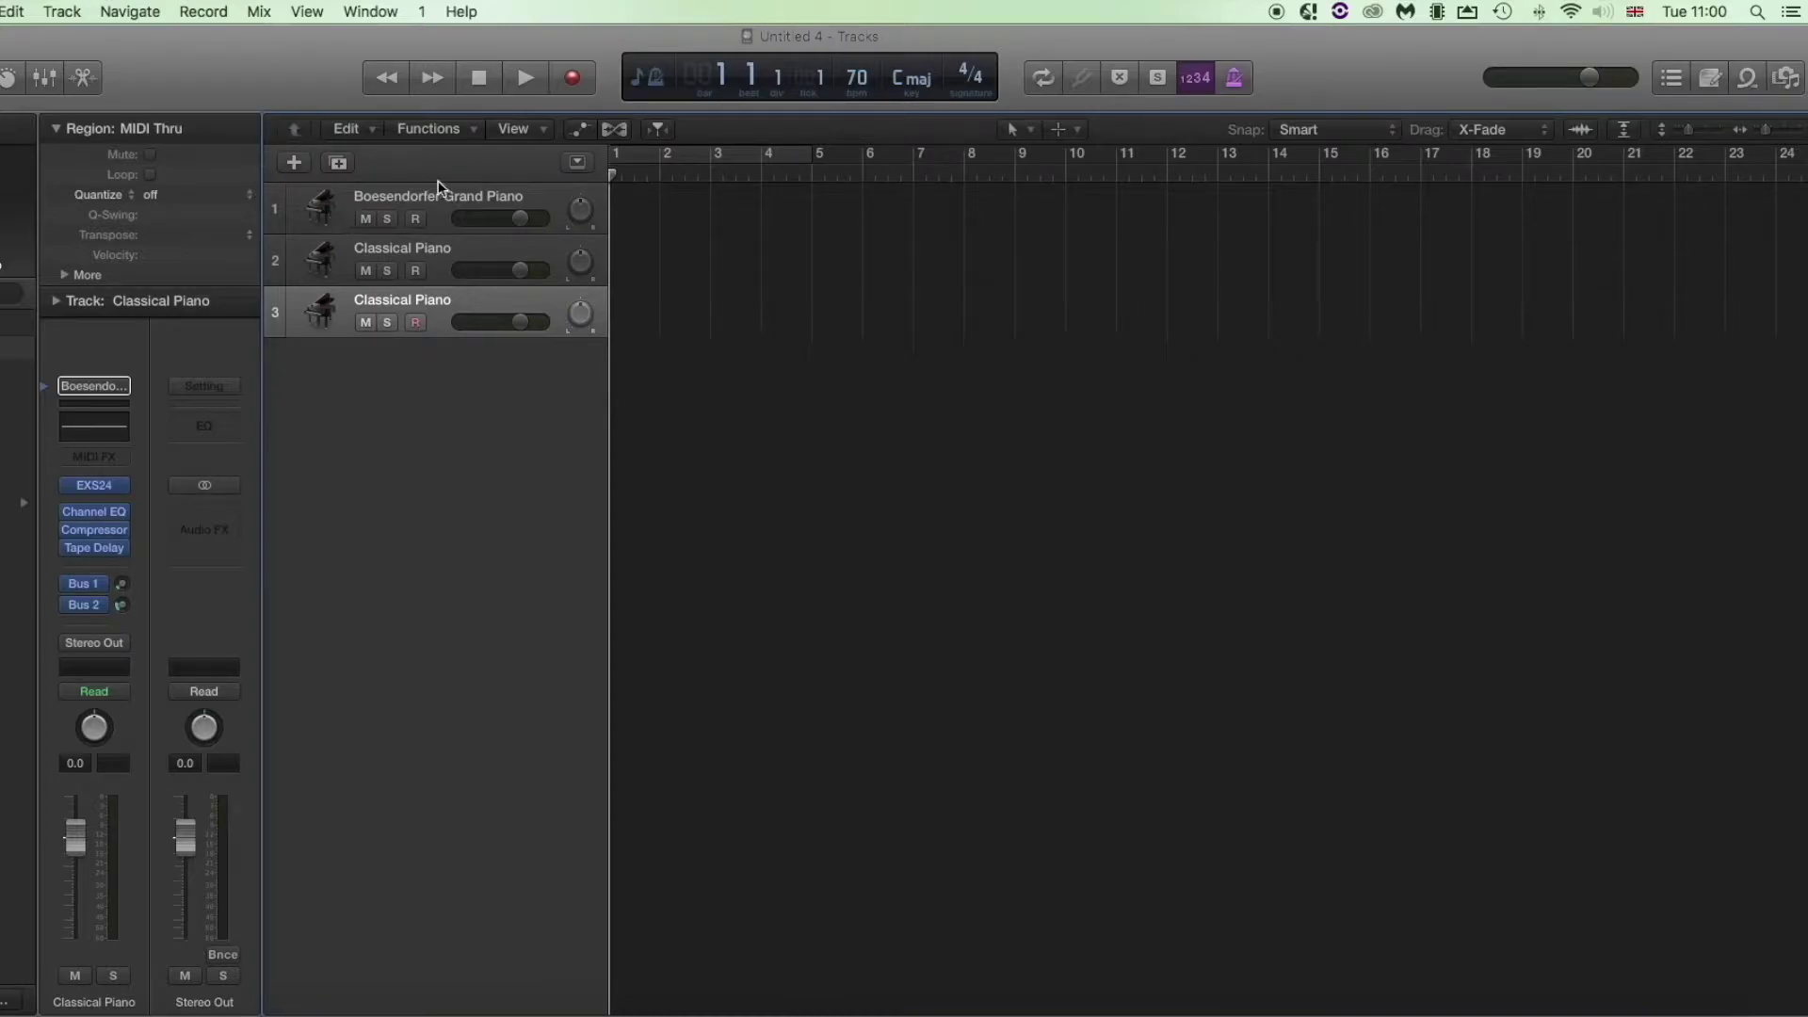
Add software instrument track Inst 4 running Mixed In Key's Satellite Sessions.
left_click(294, 165)
left_click(634, 263)
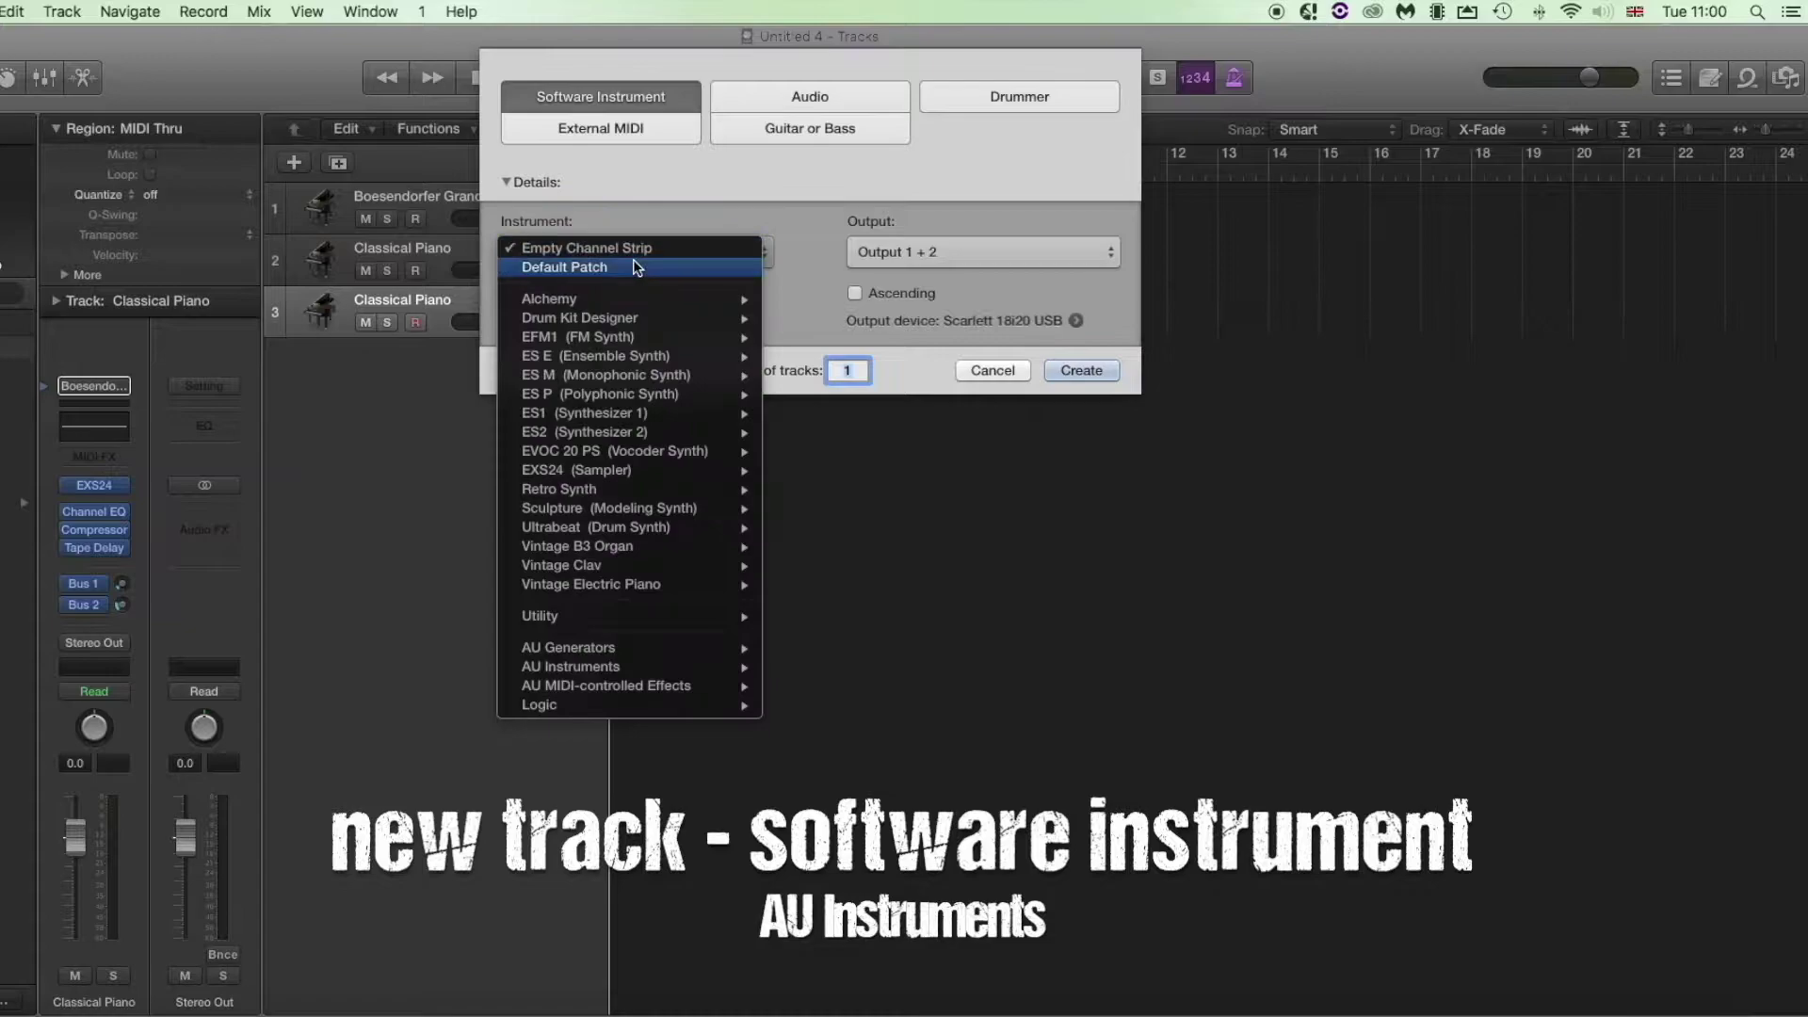
mouse_move(637, 674)
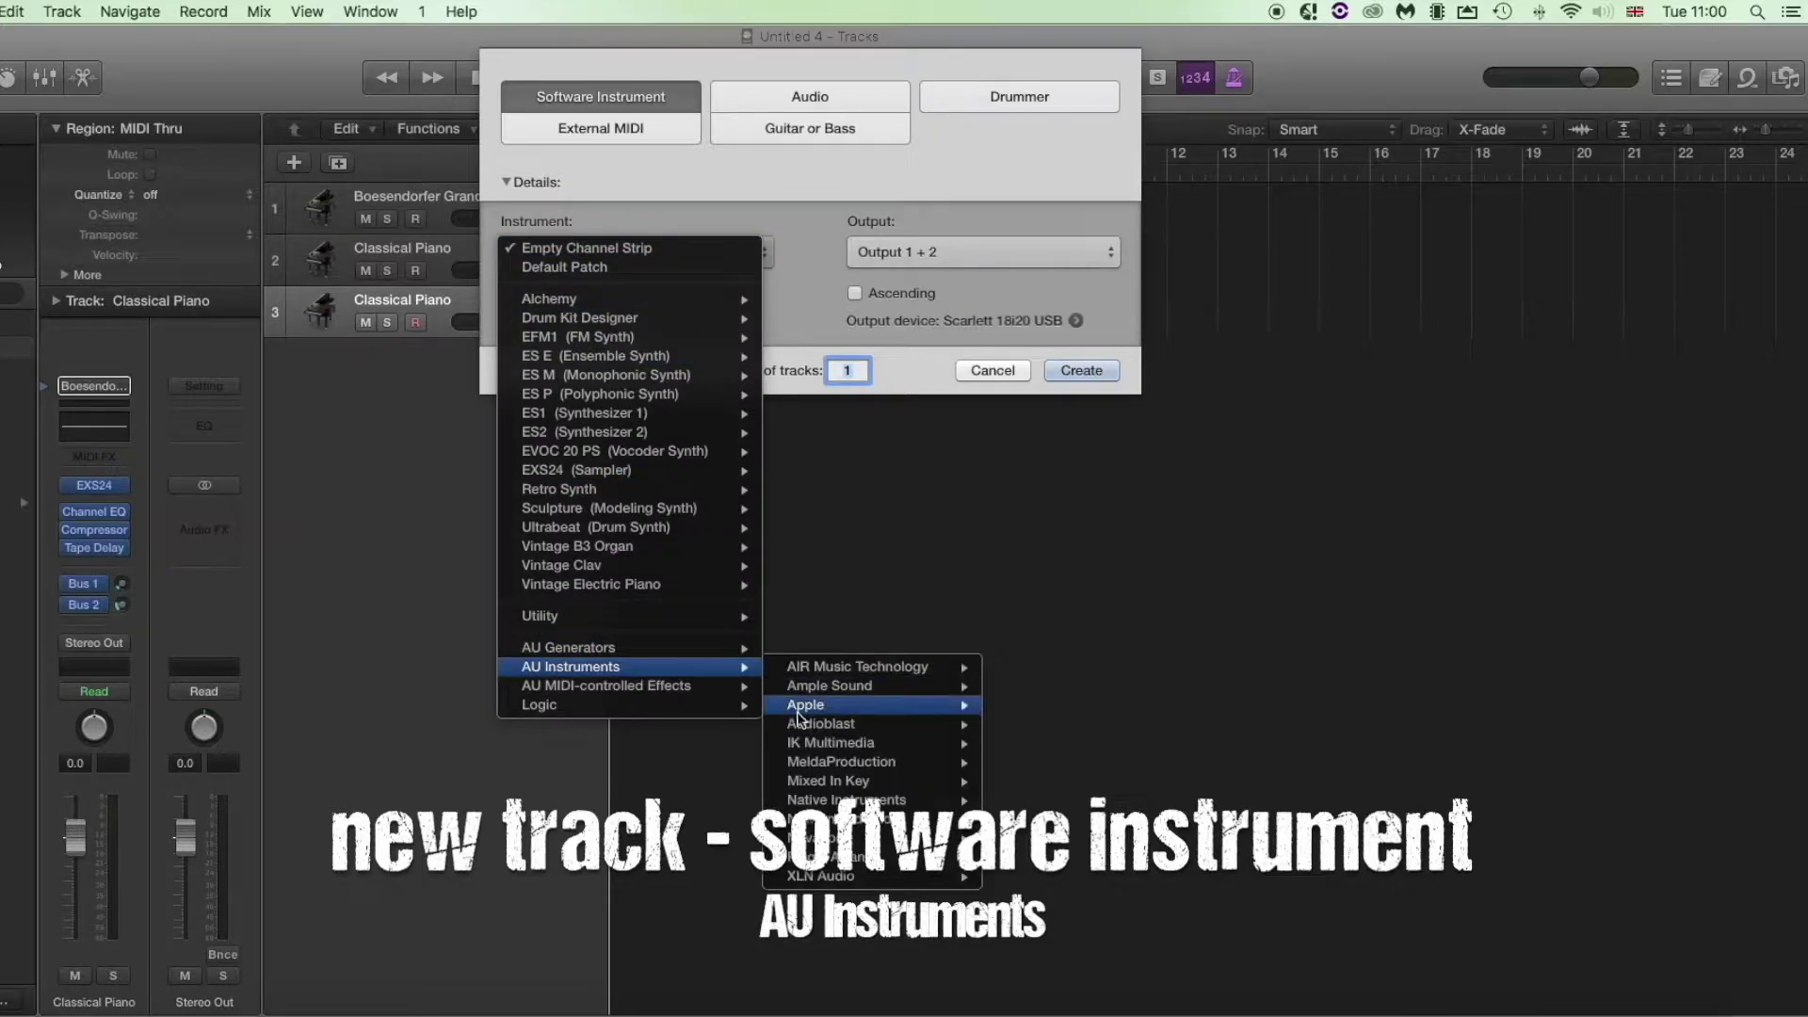
mouse_move(846, 783)
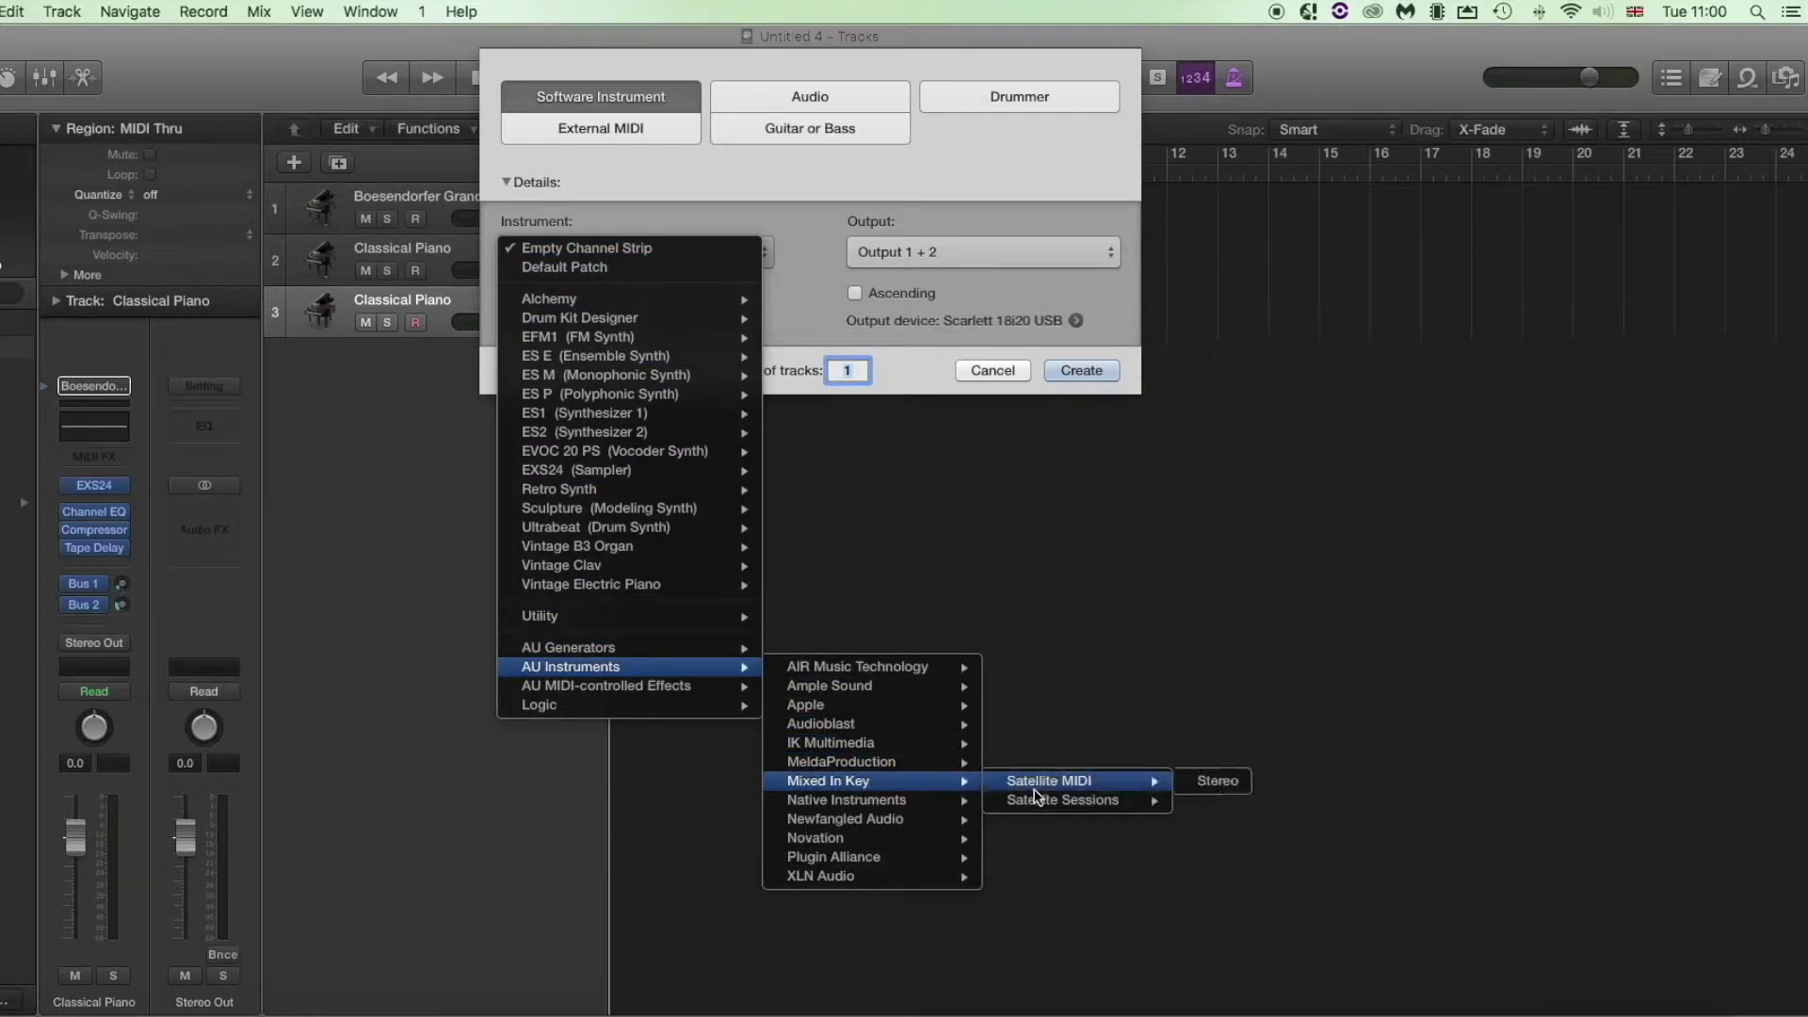
left_click(1076, 806)
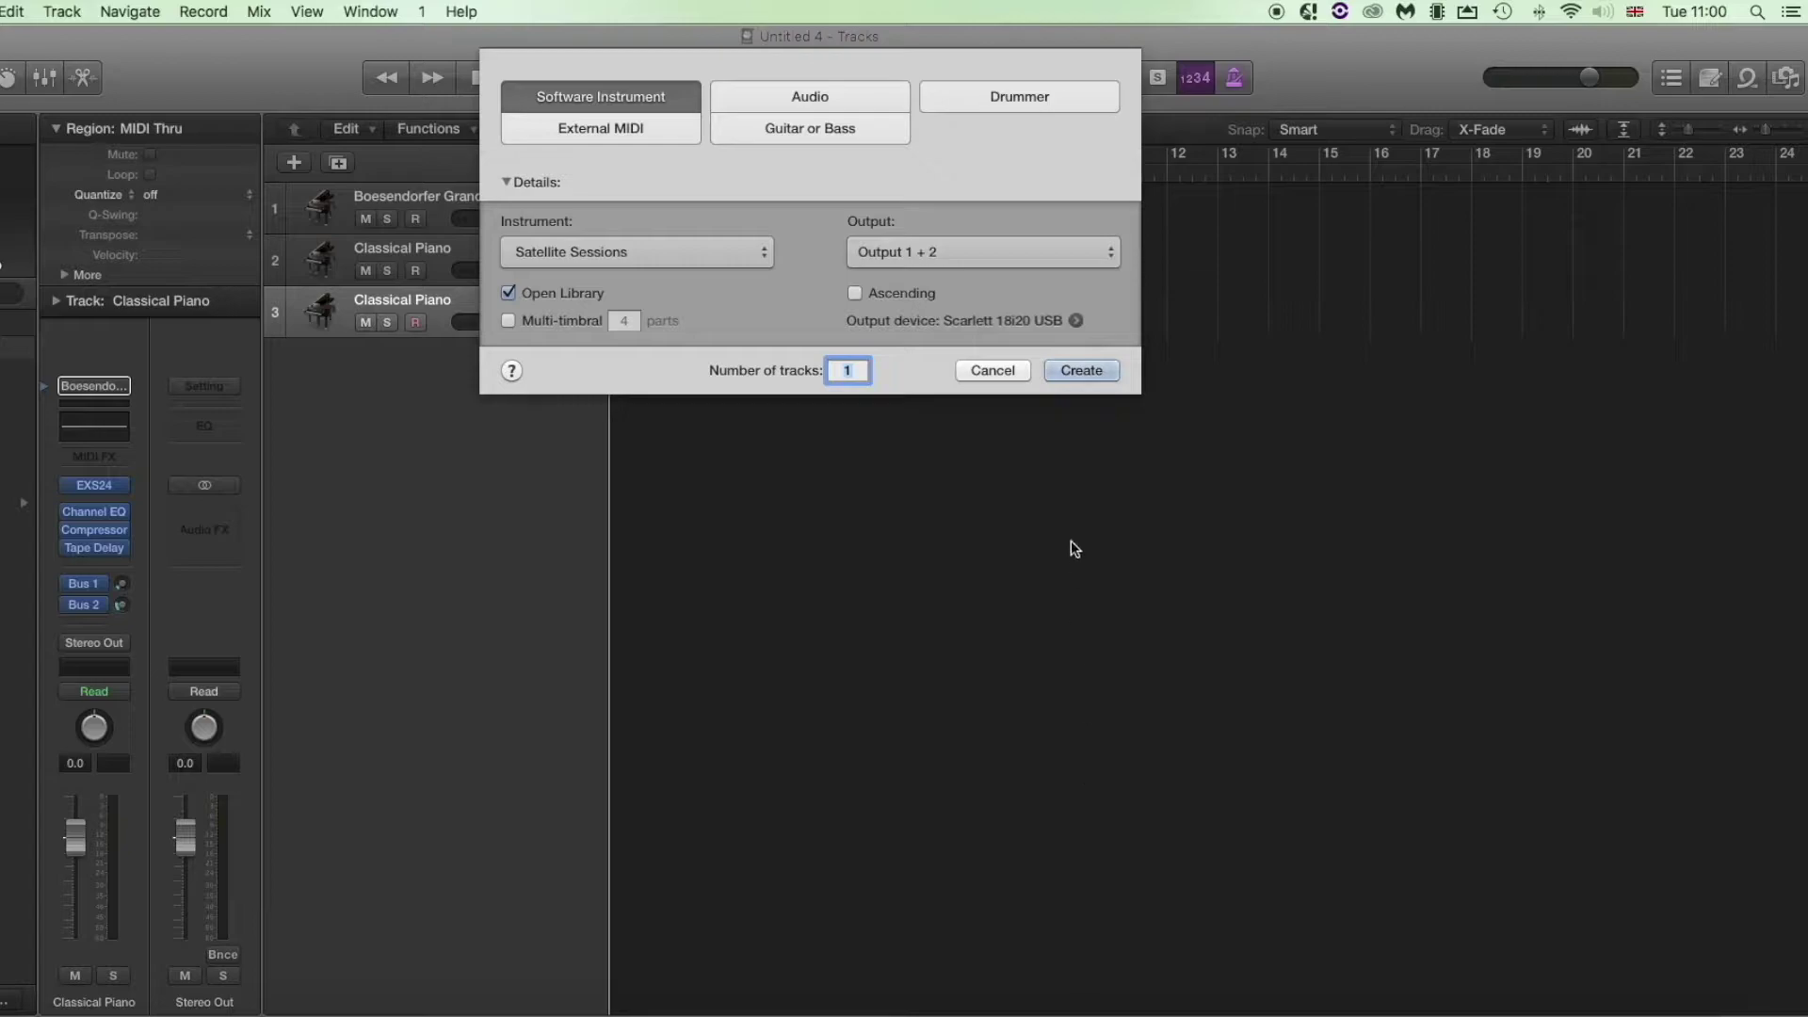
left_click(1081, 370)
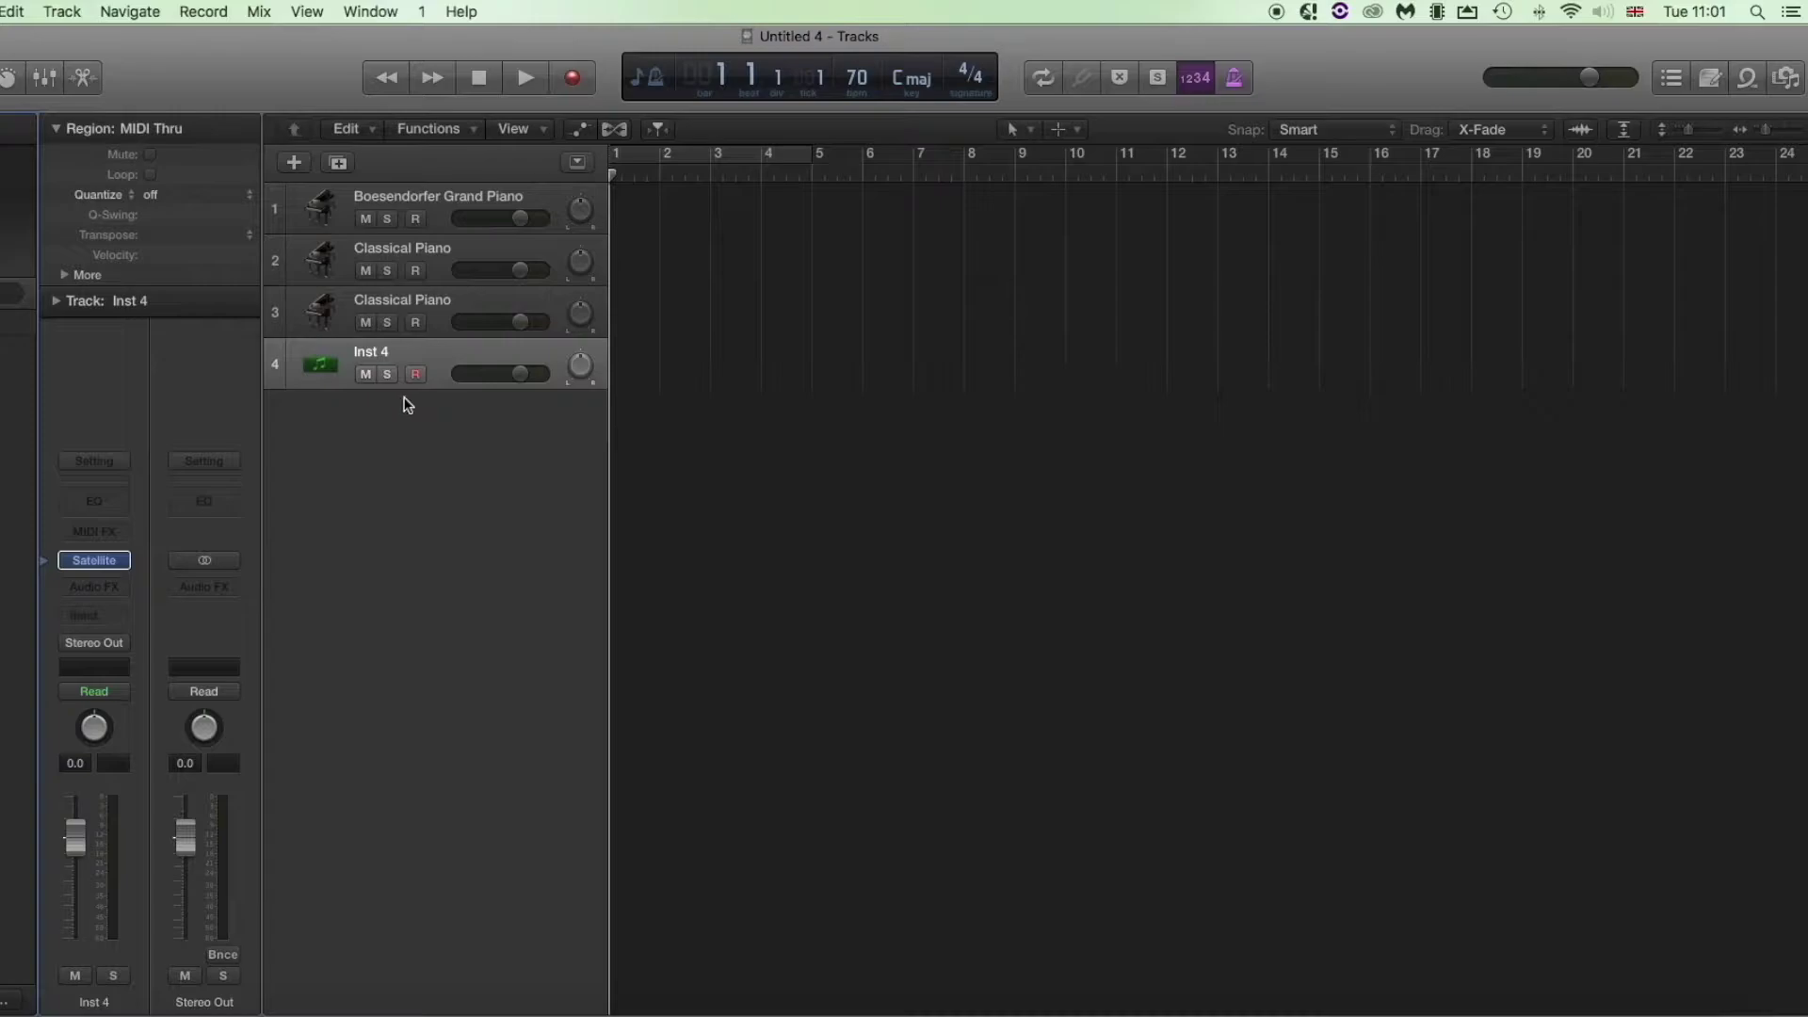
Arm Inst 4 for recording and open its Satellite Sessions plug-in from the Mixer.
left_click(416, 371)
mouse_move(107, 567)
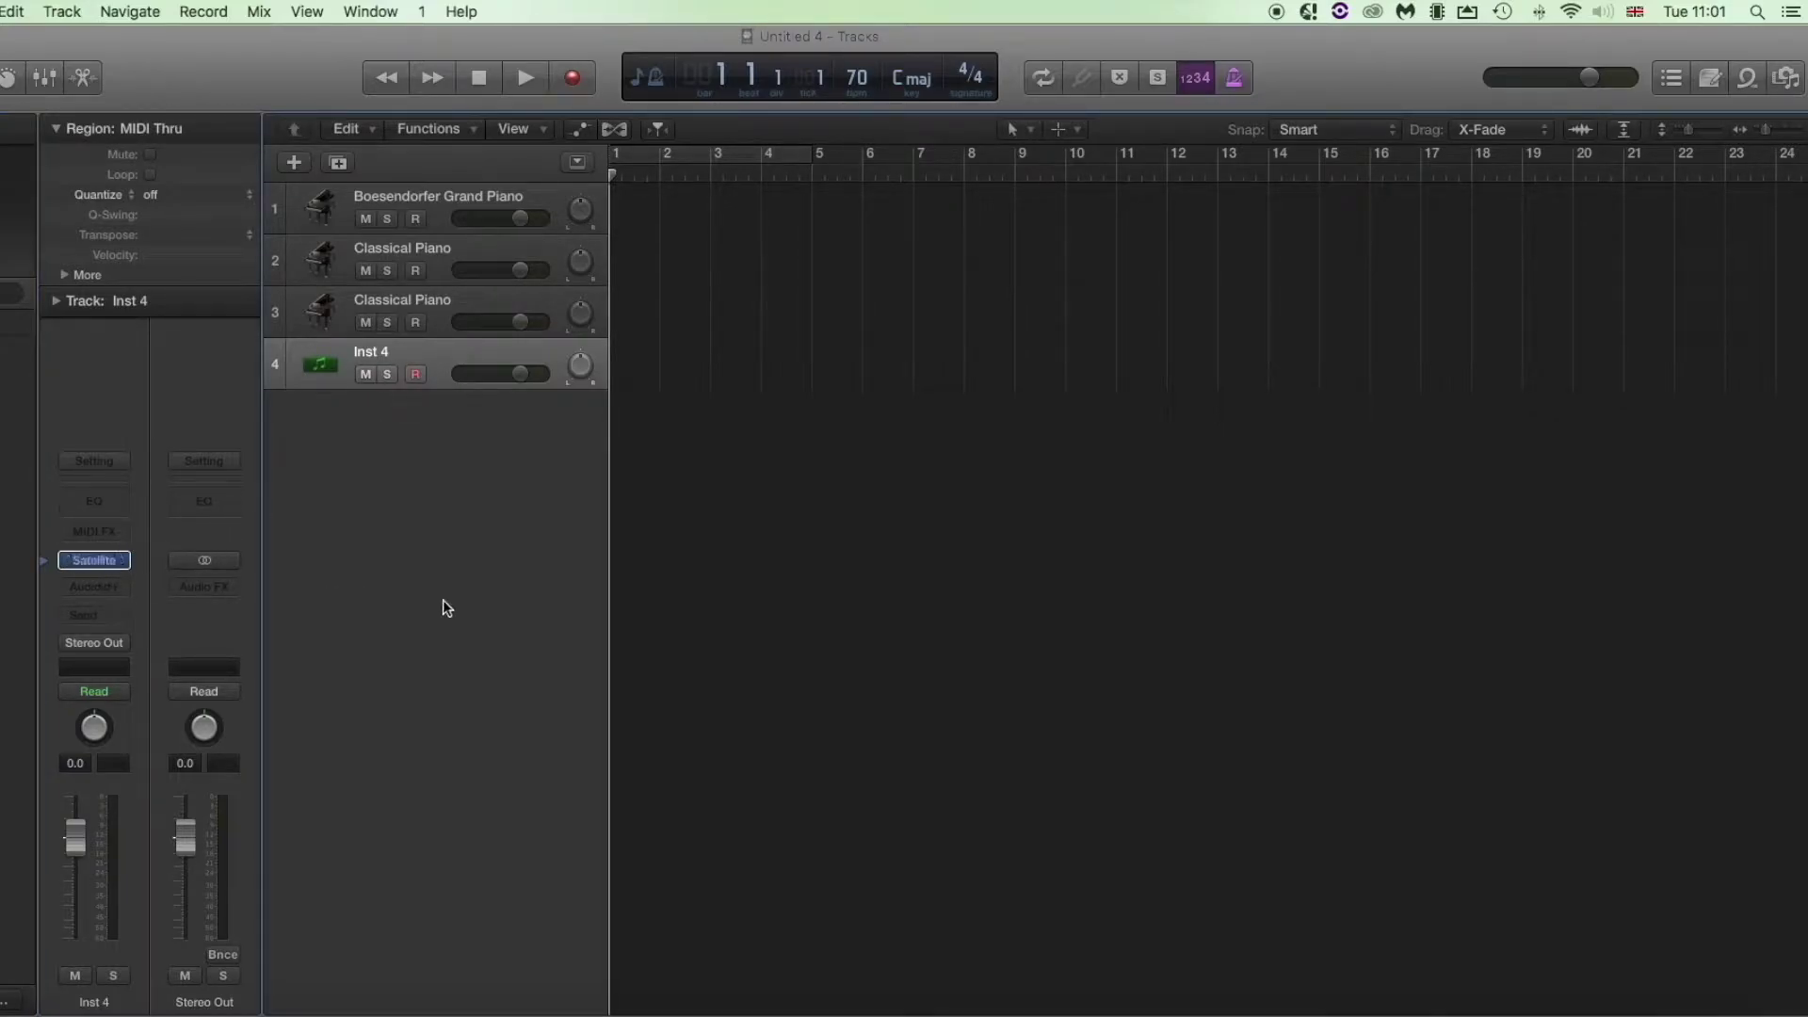
key("x")
scroll(614, 780, "up", 5)
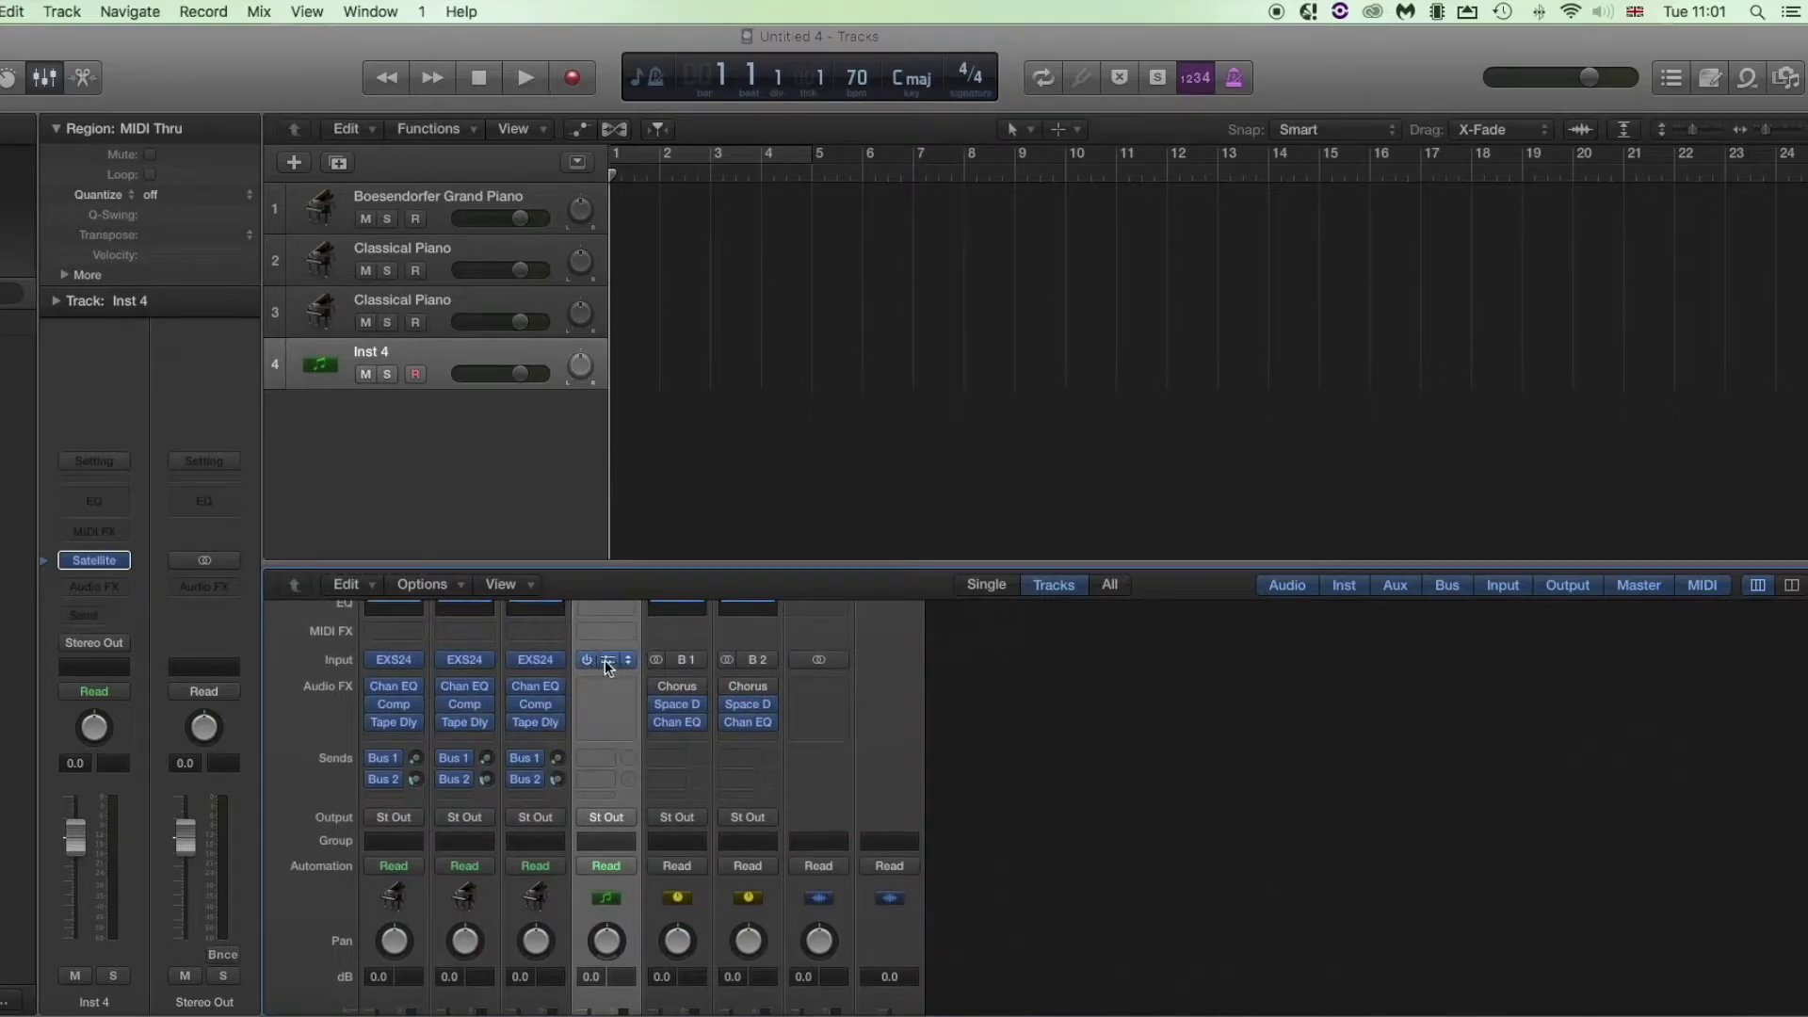
left_click(608, 659)
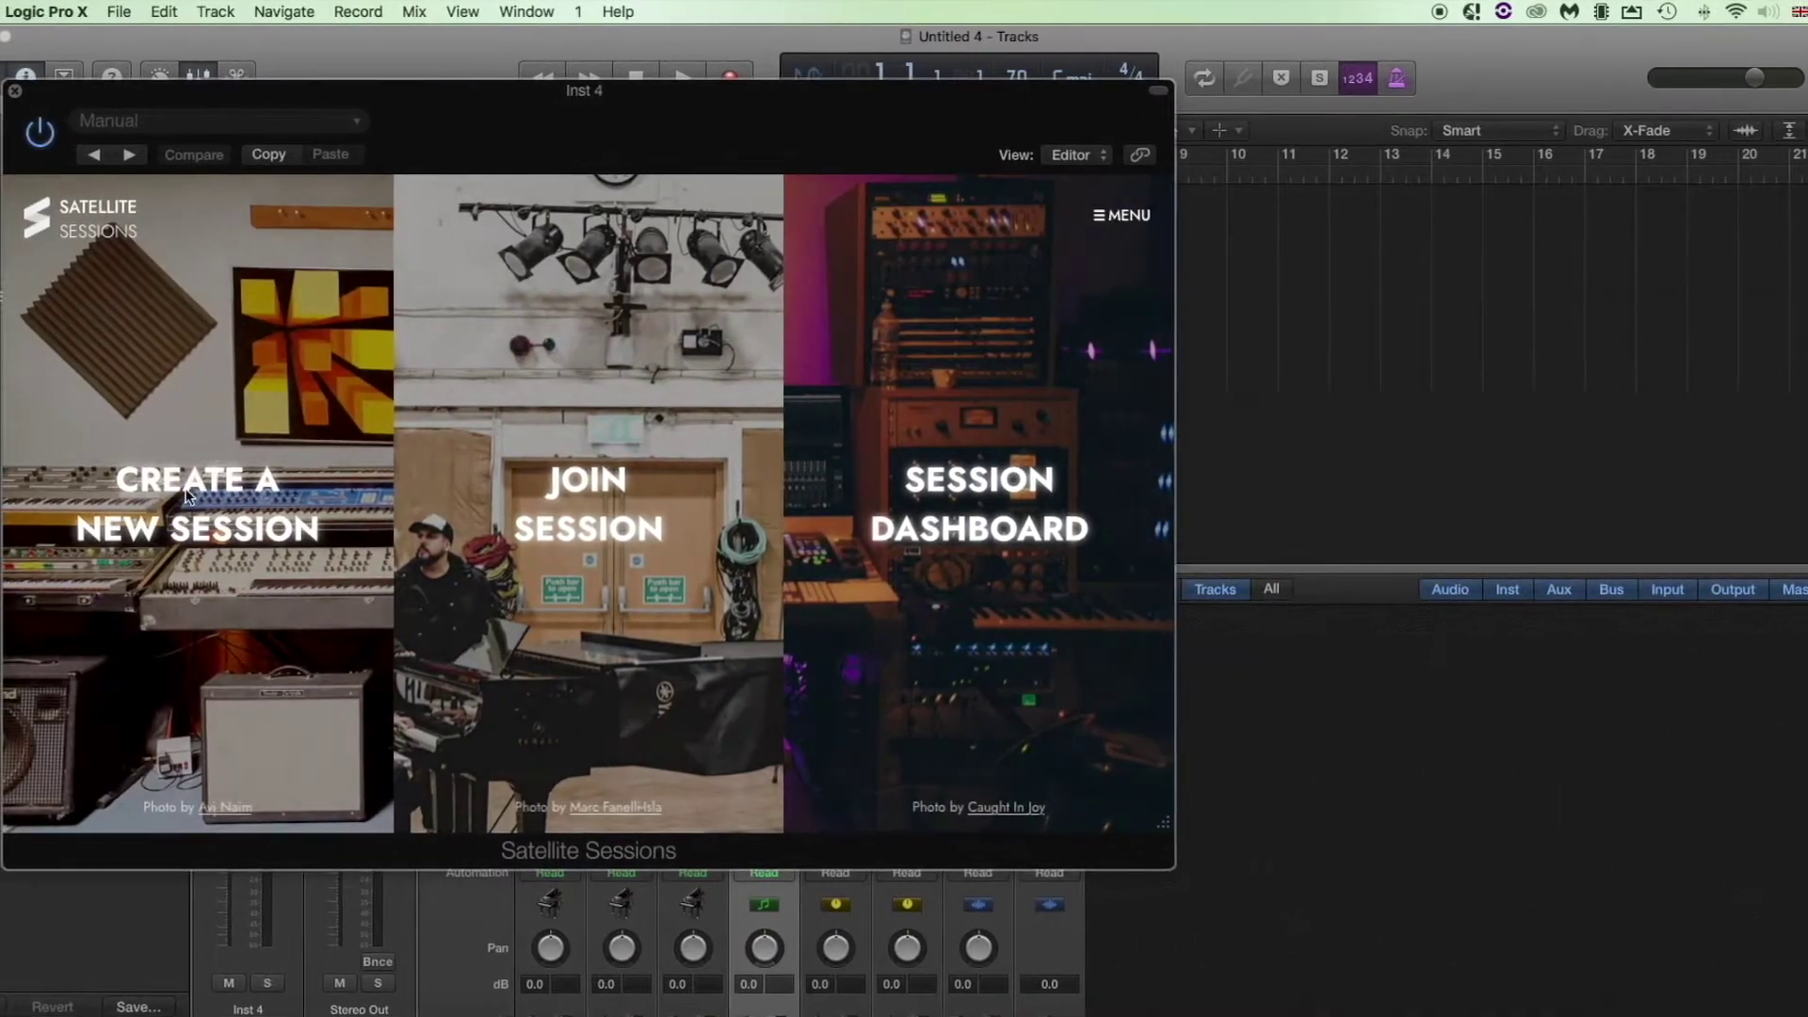
Create a new named session in key C, scale Major, then close the plug-in window.
left_click(150, 508)
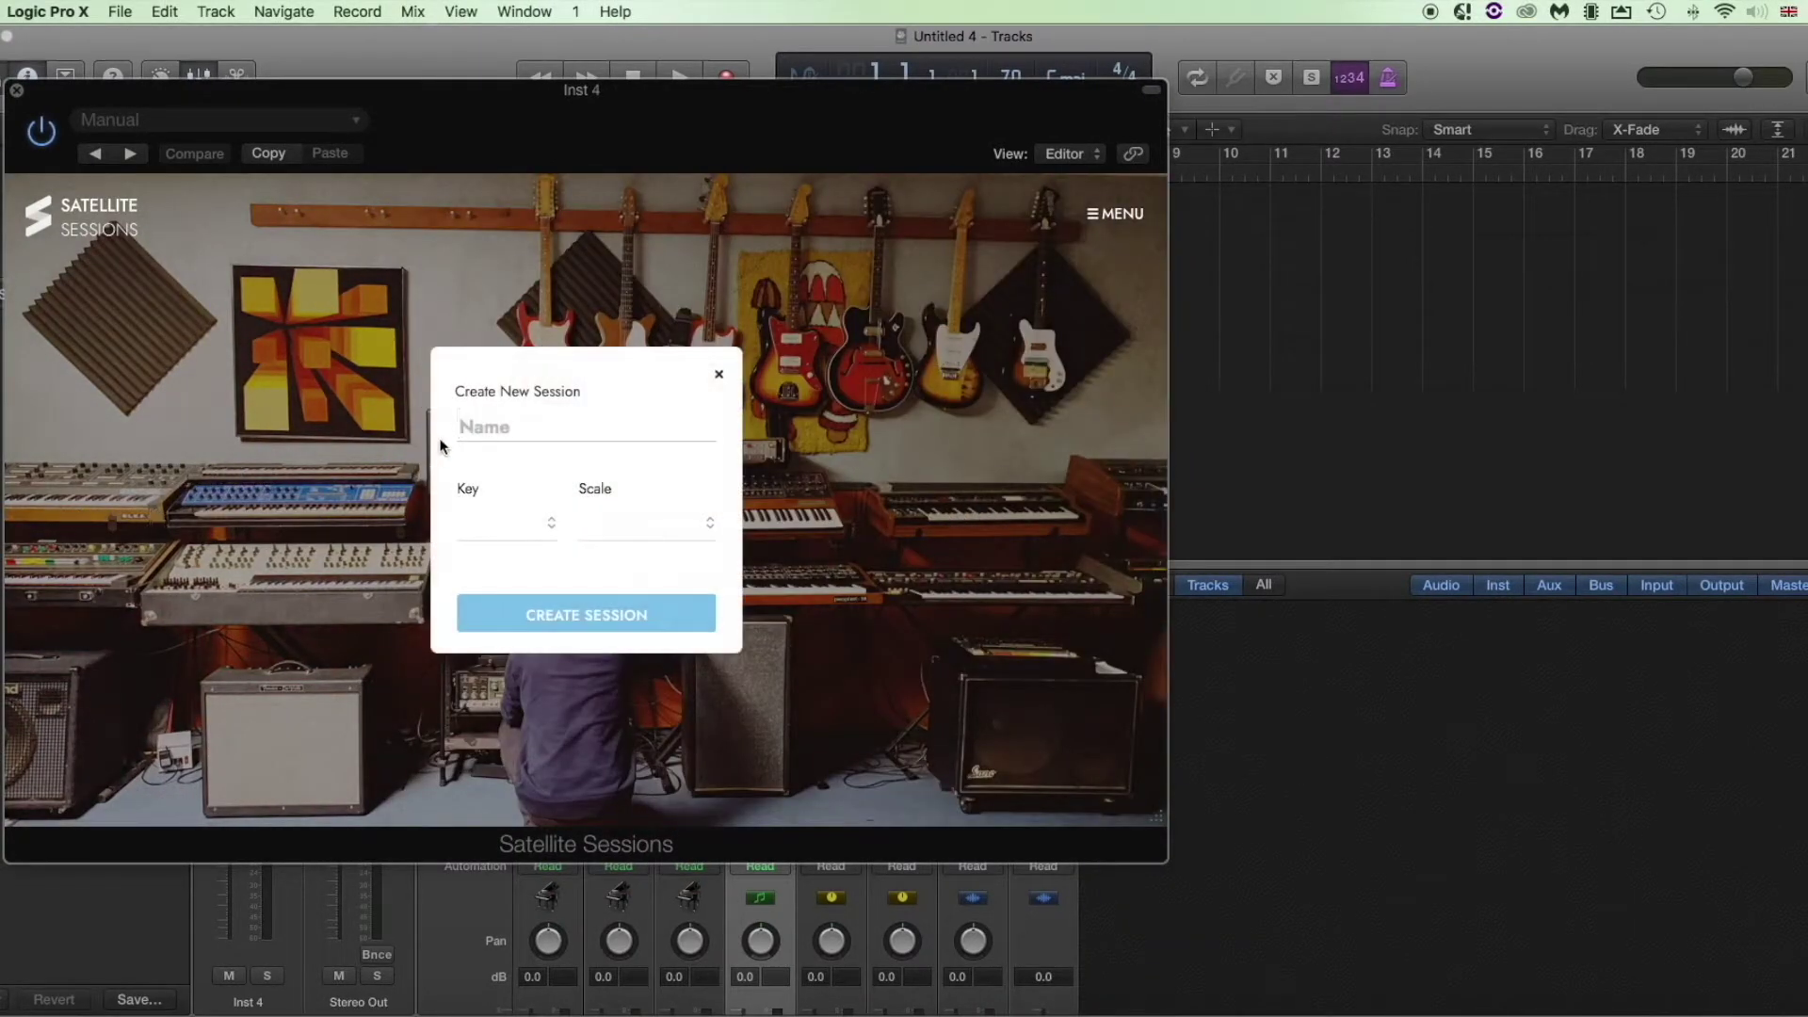
type("George`s Ses")
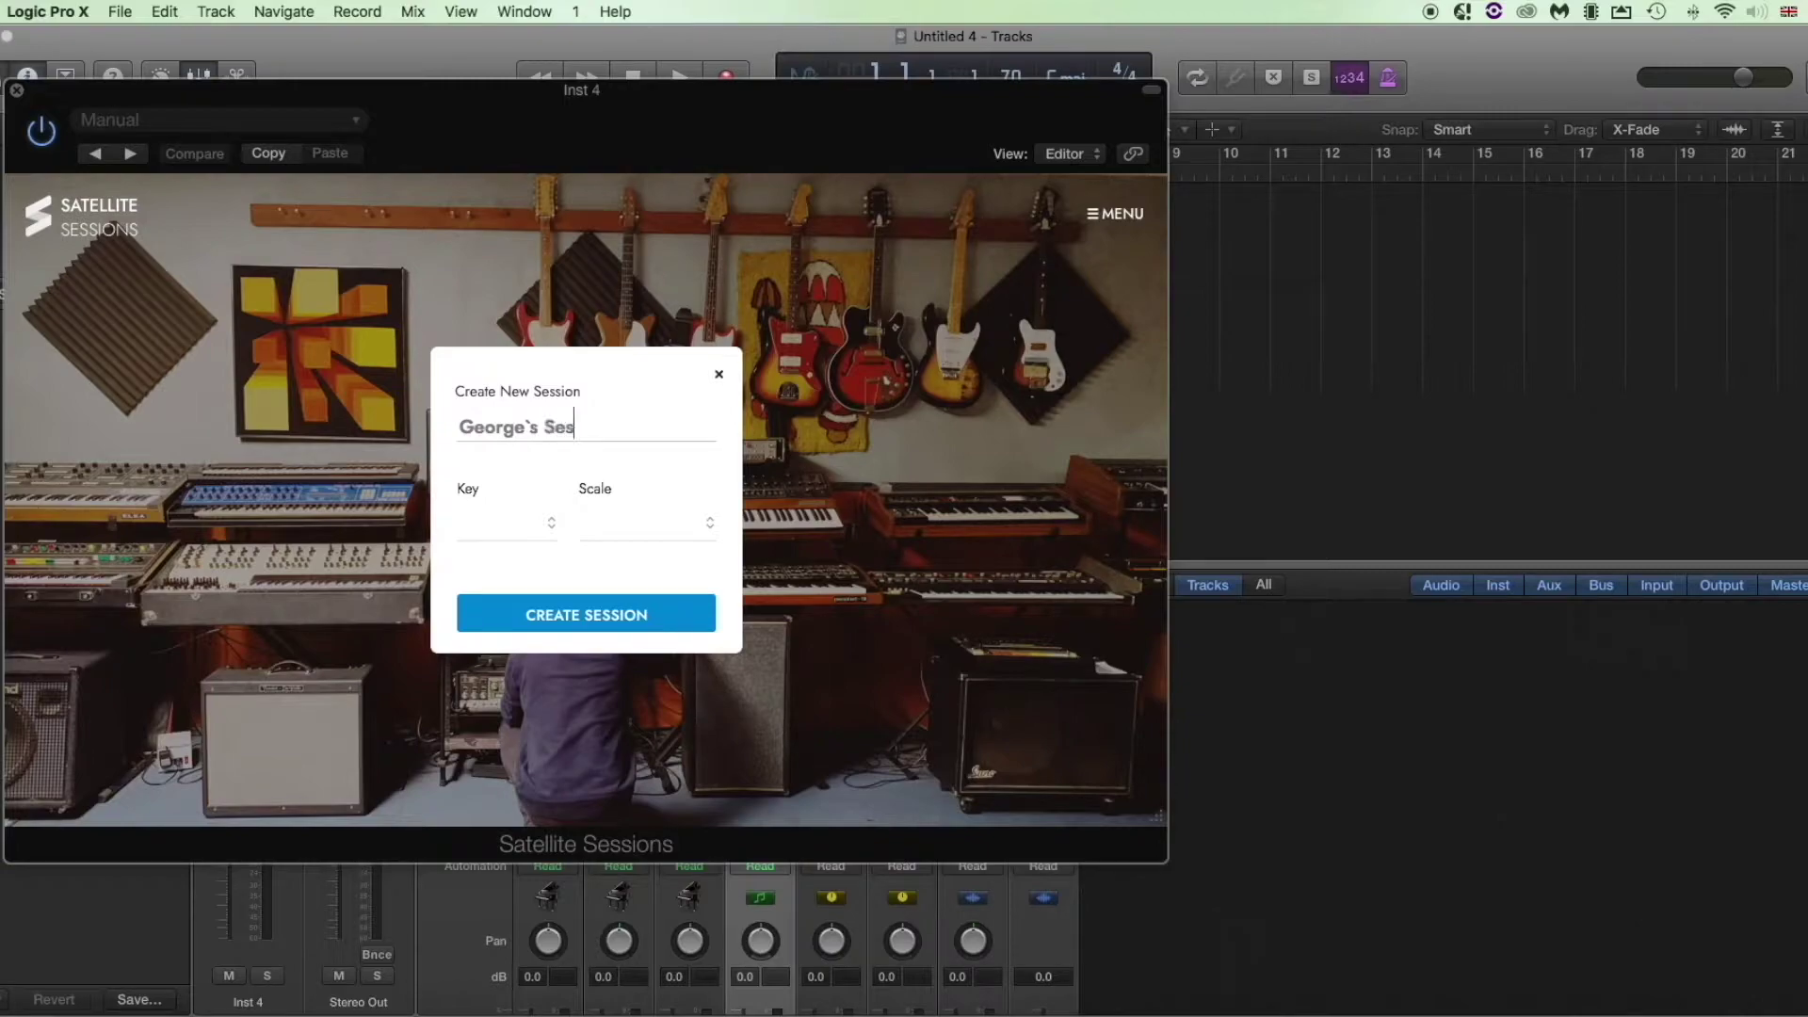
left_click(514, 531)
left_click(503, 550)
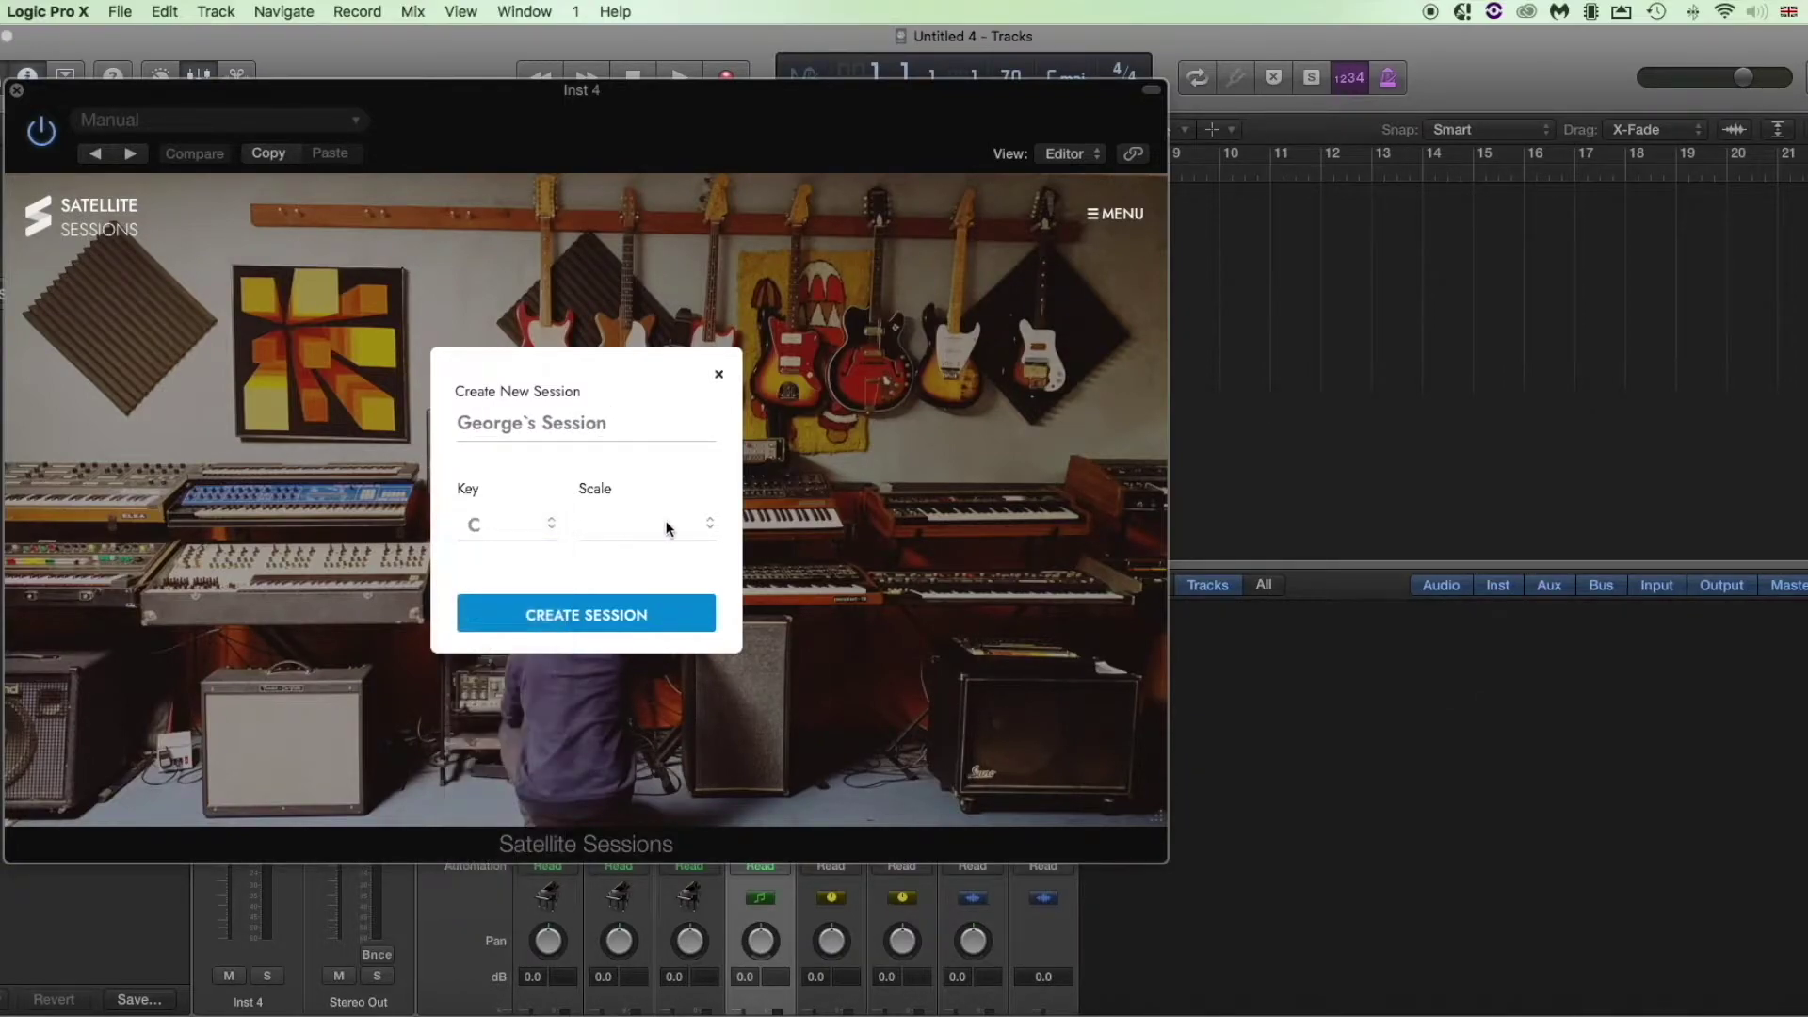
left_click(671, 528)
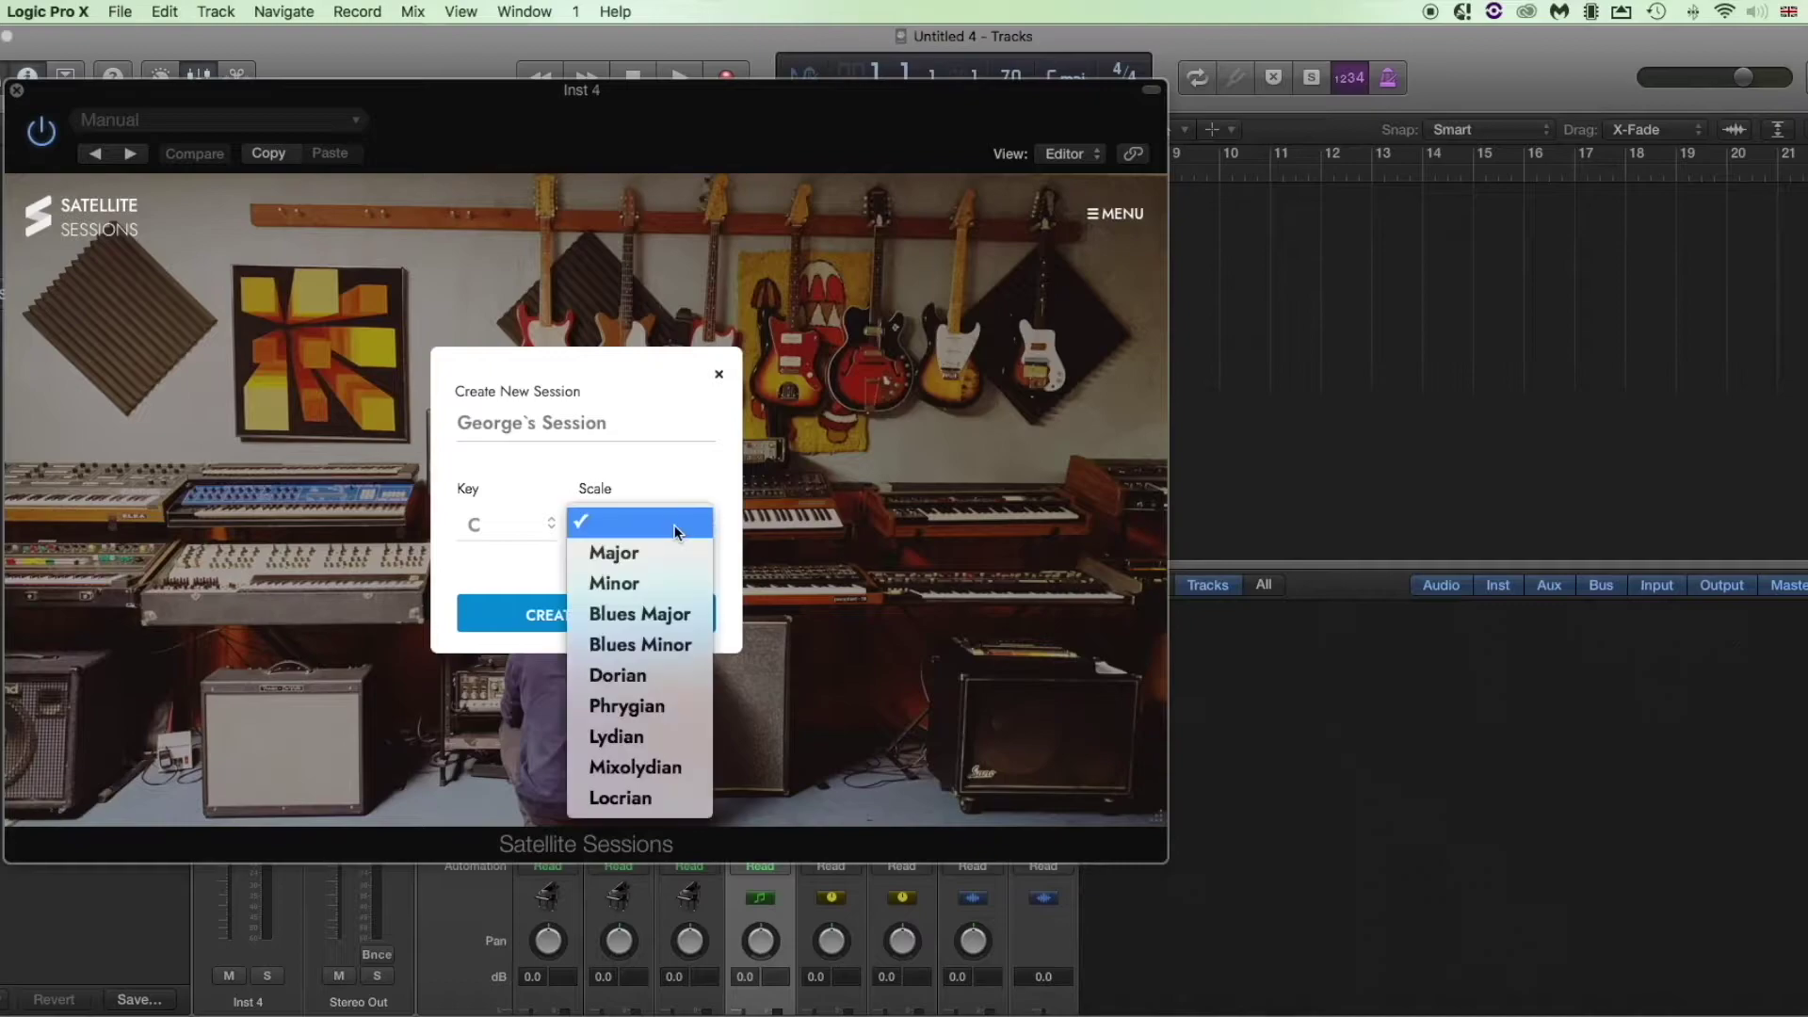
left_click(636, 556)
left_click(584, 620)
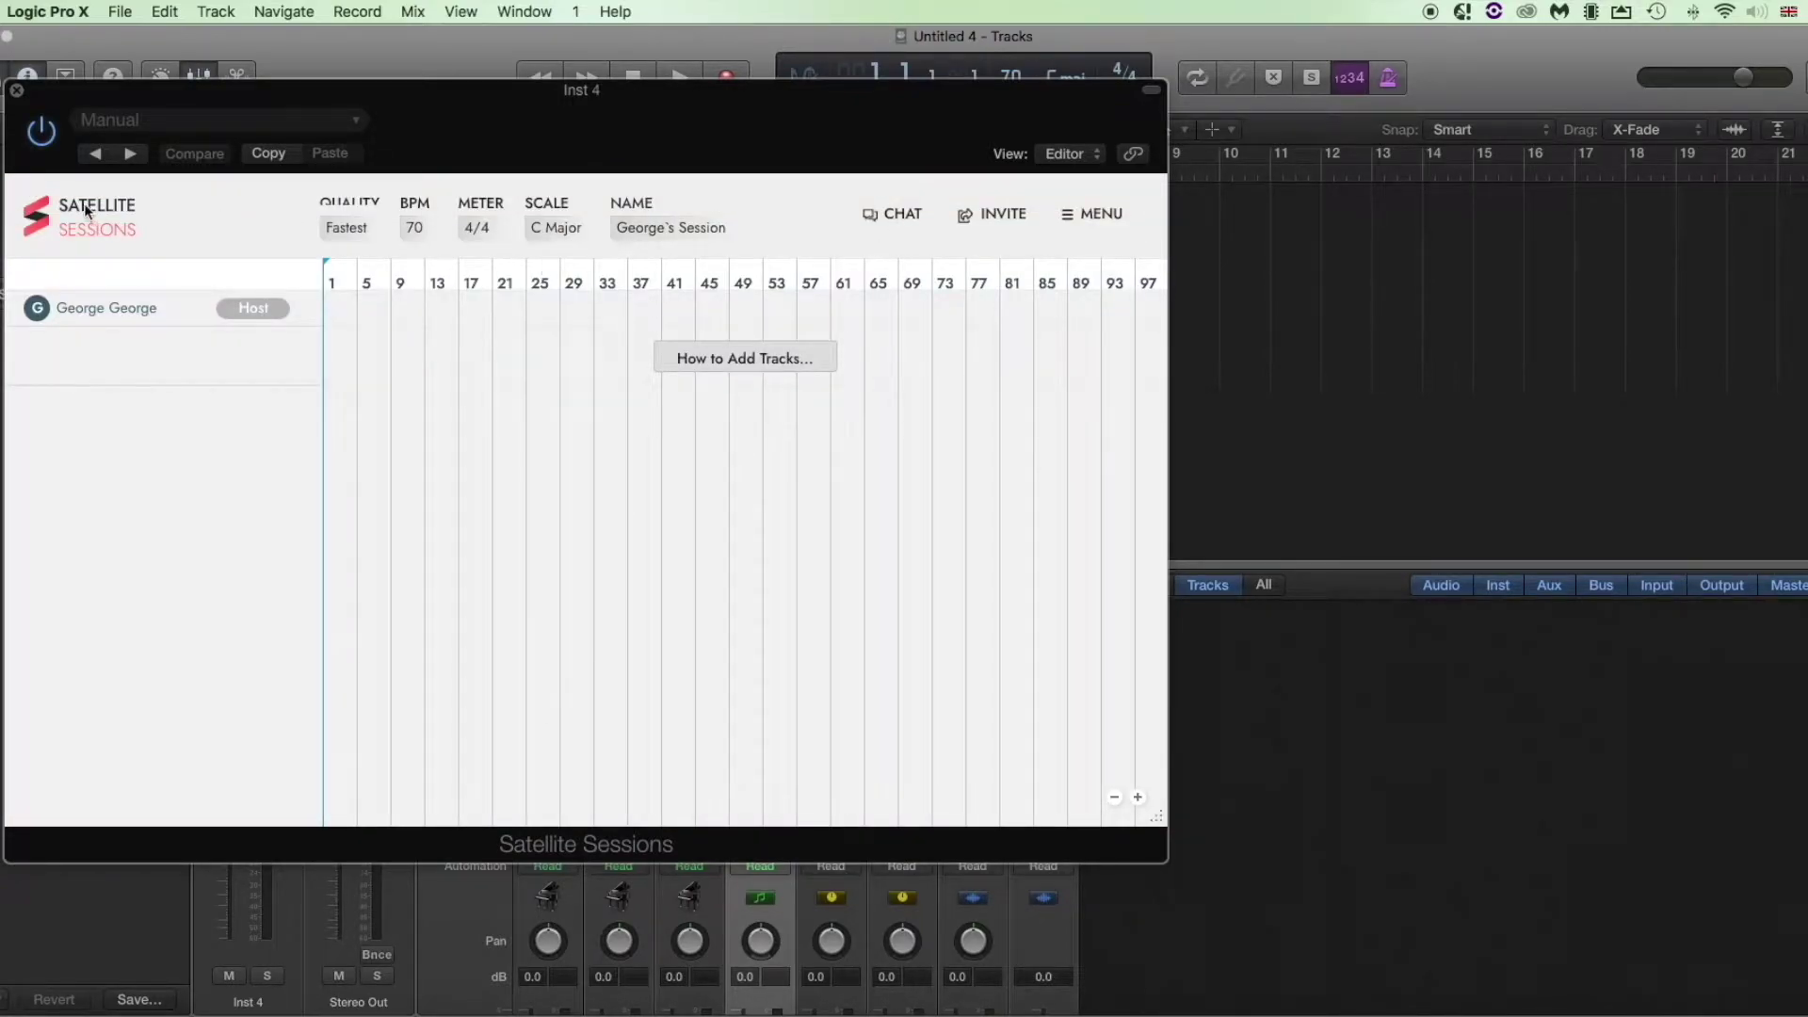
left_click(19, 94)
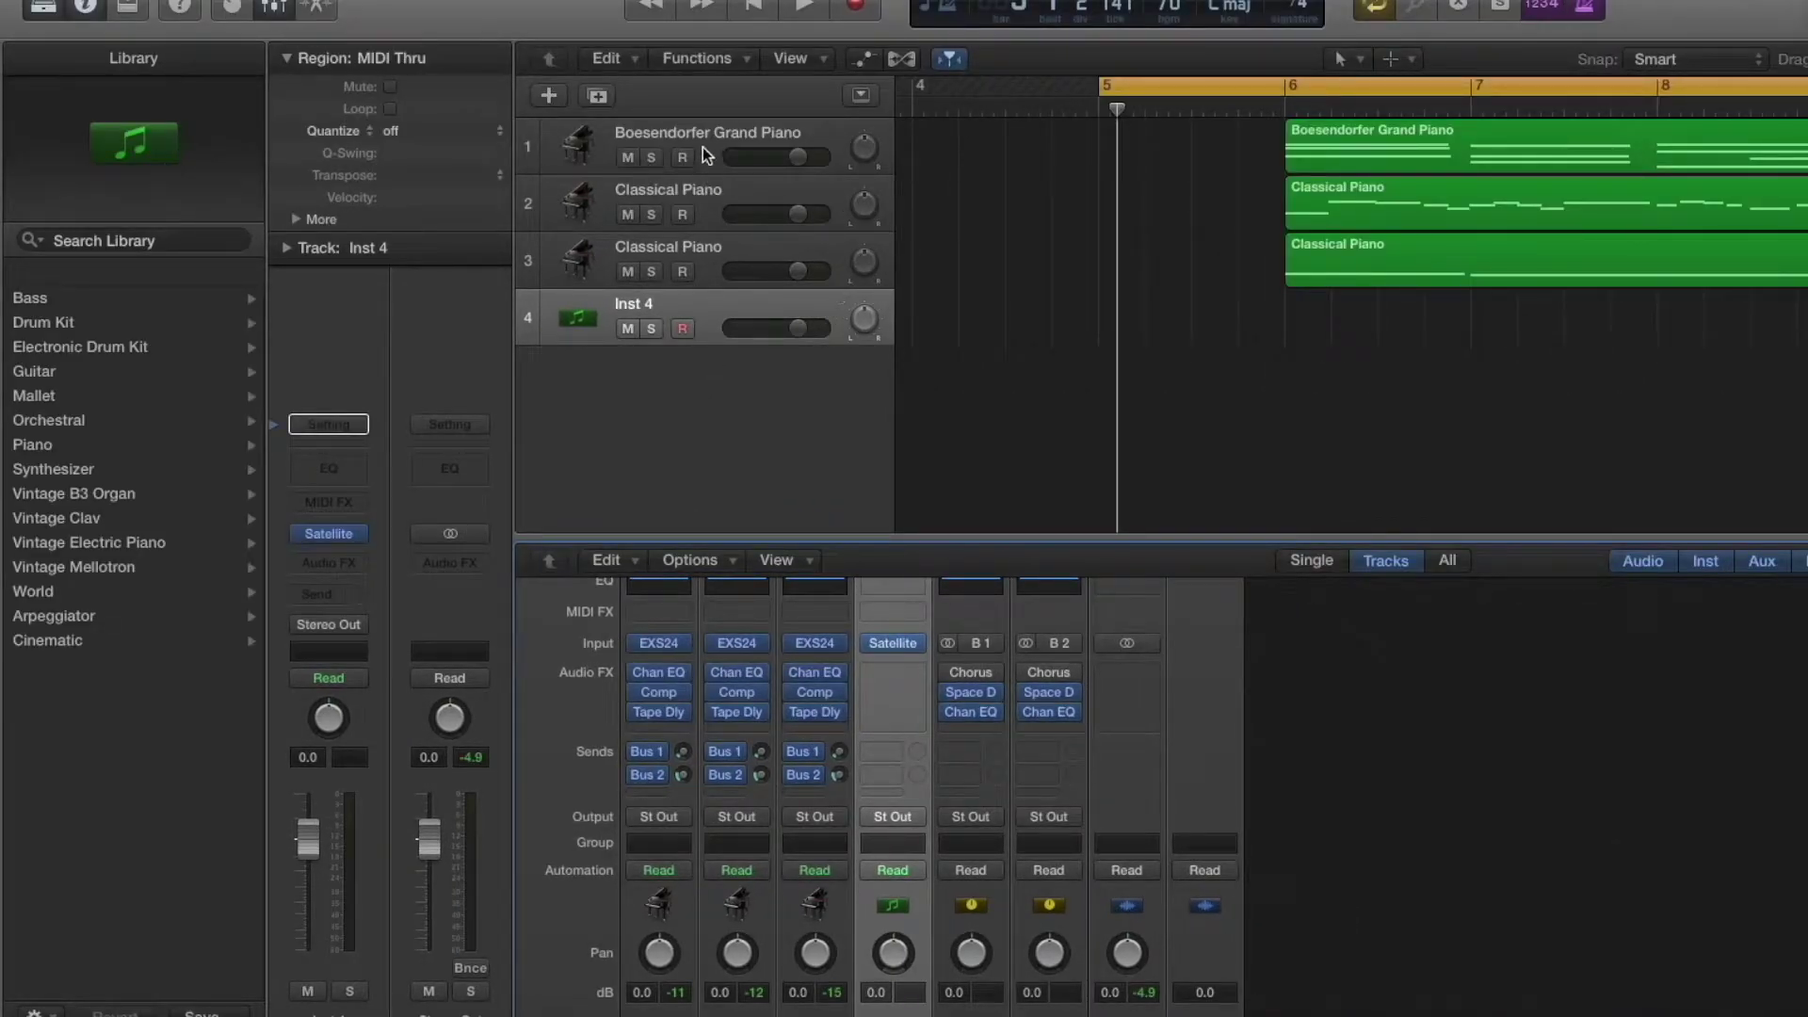
Insert the stereo Satellite Audio effect on the Boesendorfer Grand Piano track.
left_click(702, 147)
left_click(660, 730)
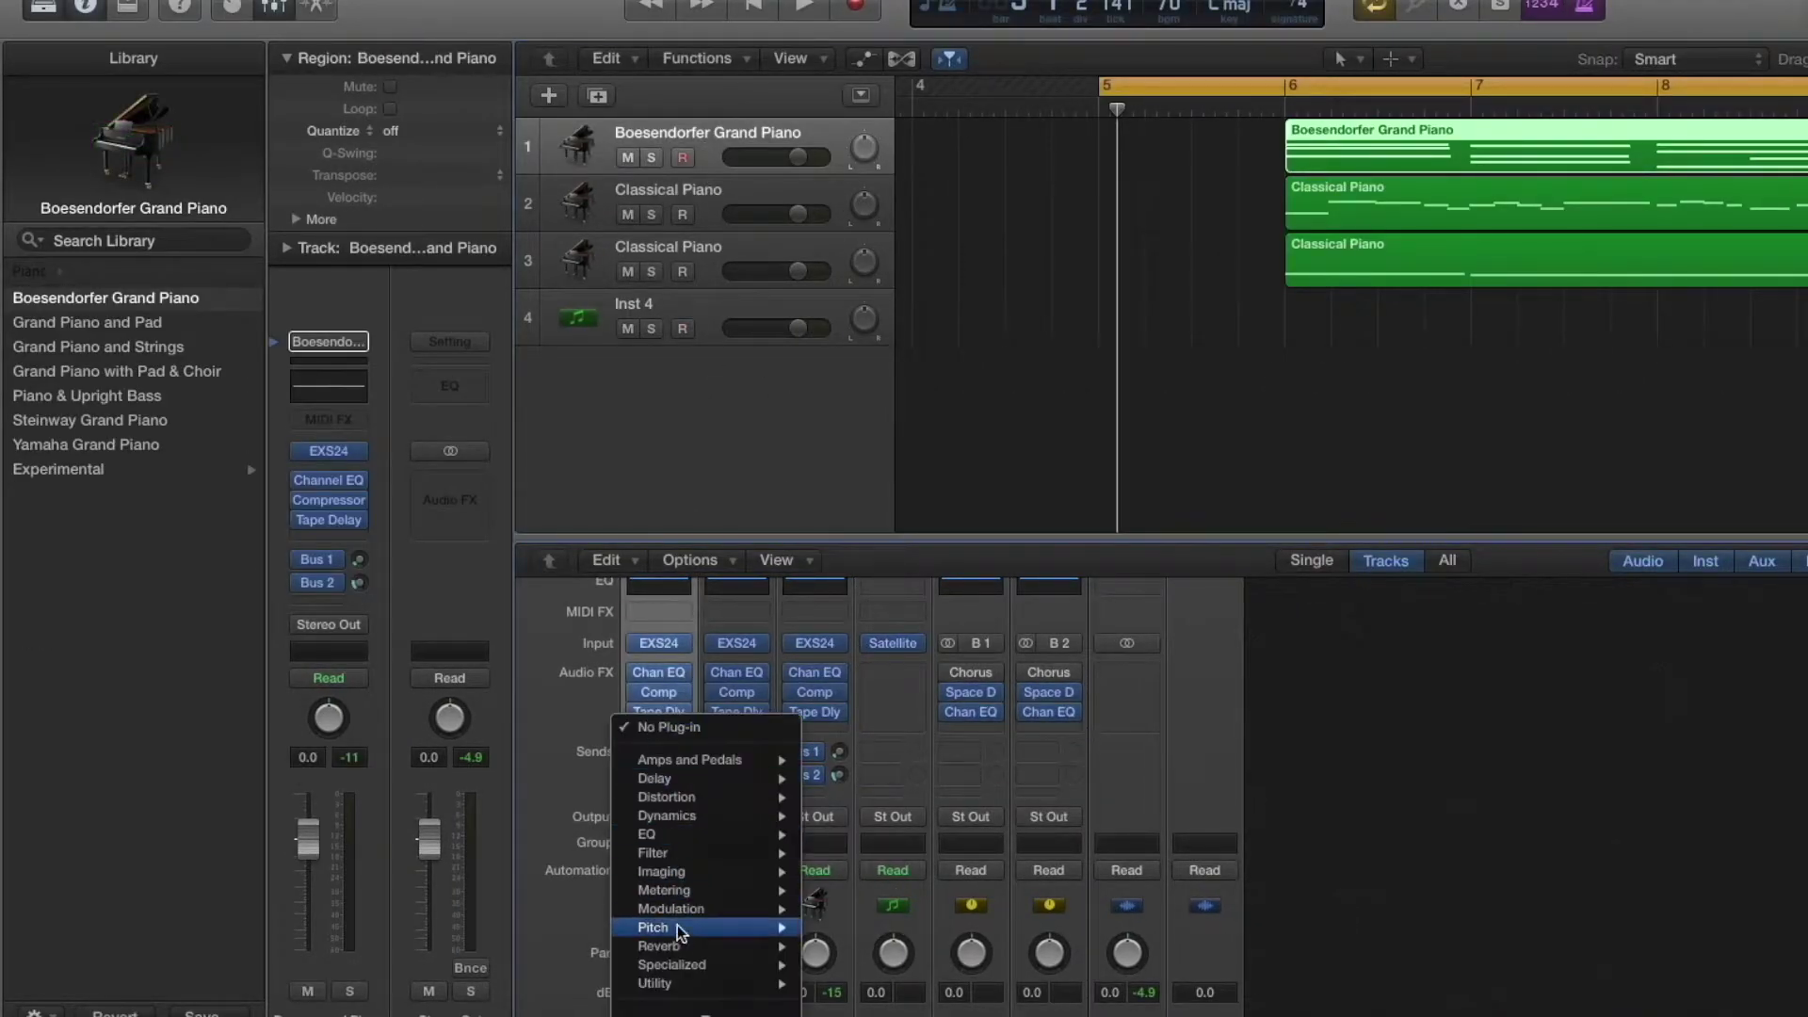
mouse_move(692, 998)
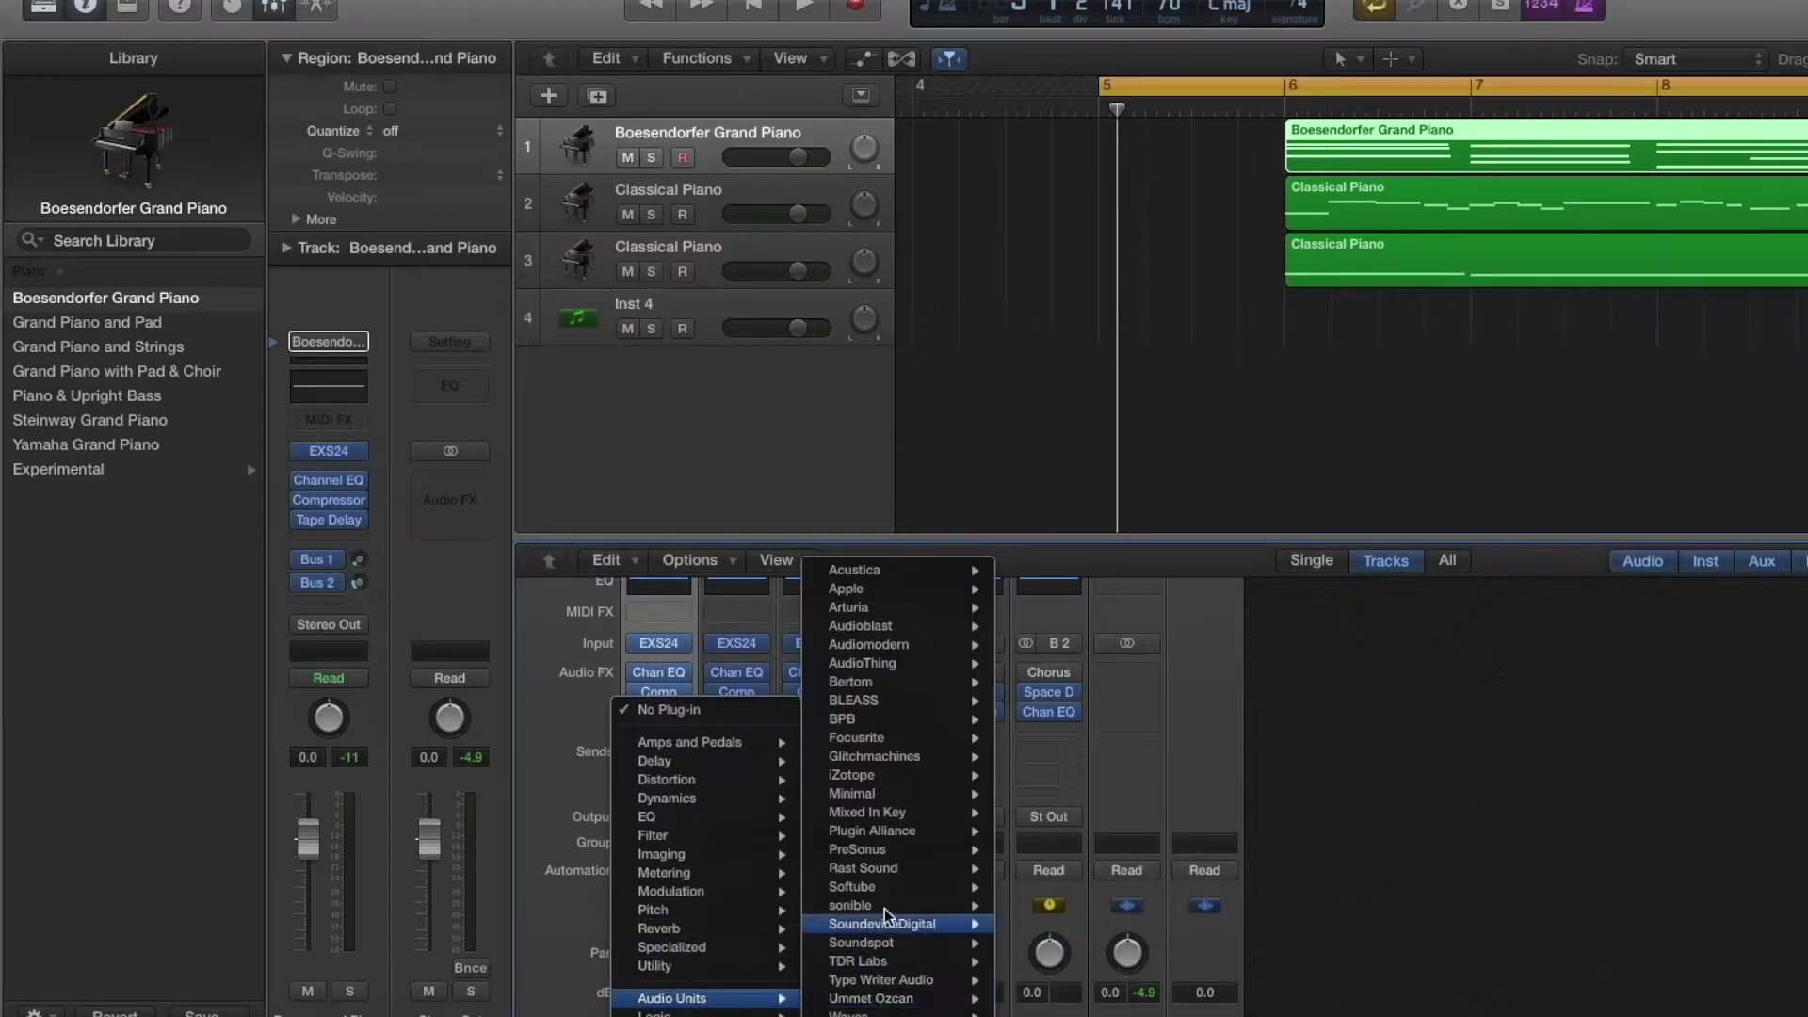
mouse_move(895, 815)
mouse_move(1083, 815)
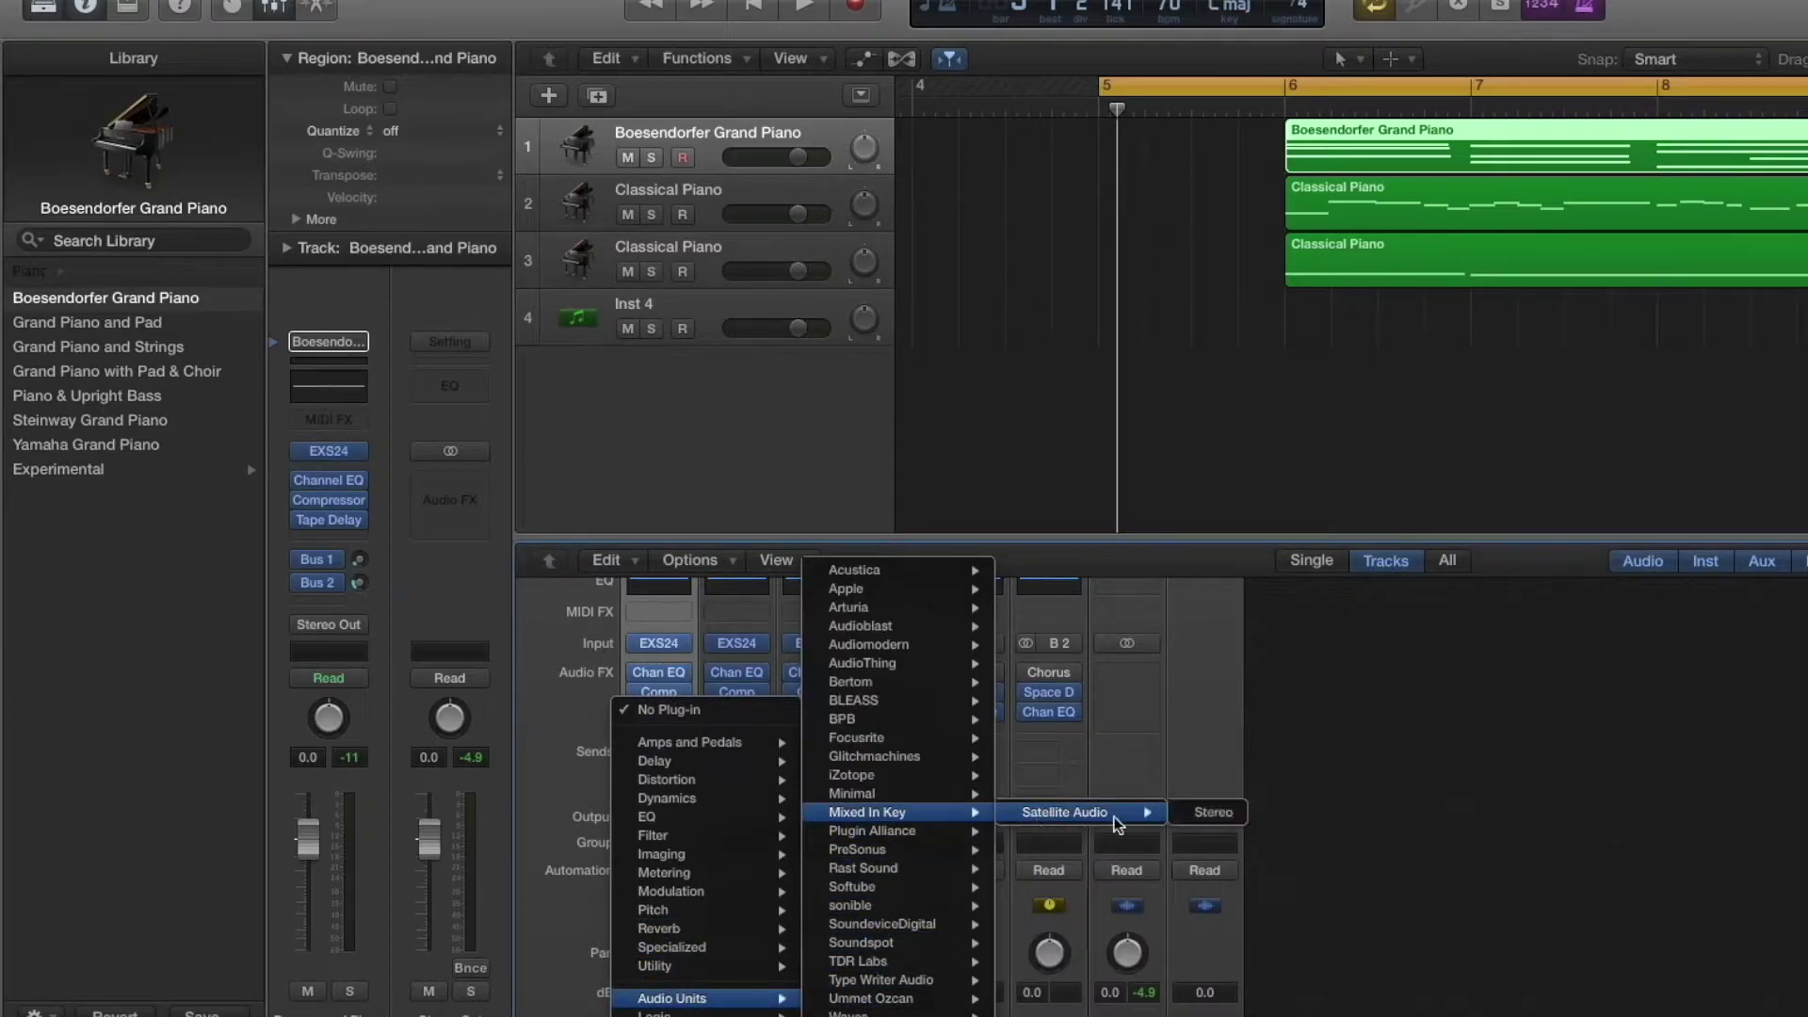
left_click(1213, 812)
Rename its stem from Stem 1 to 'Piano Chords' with audio capture left on.
left_click(668, 727)
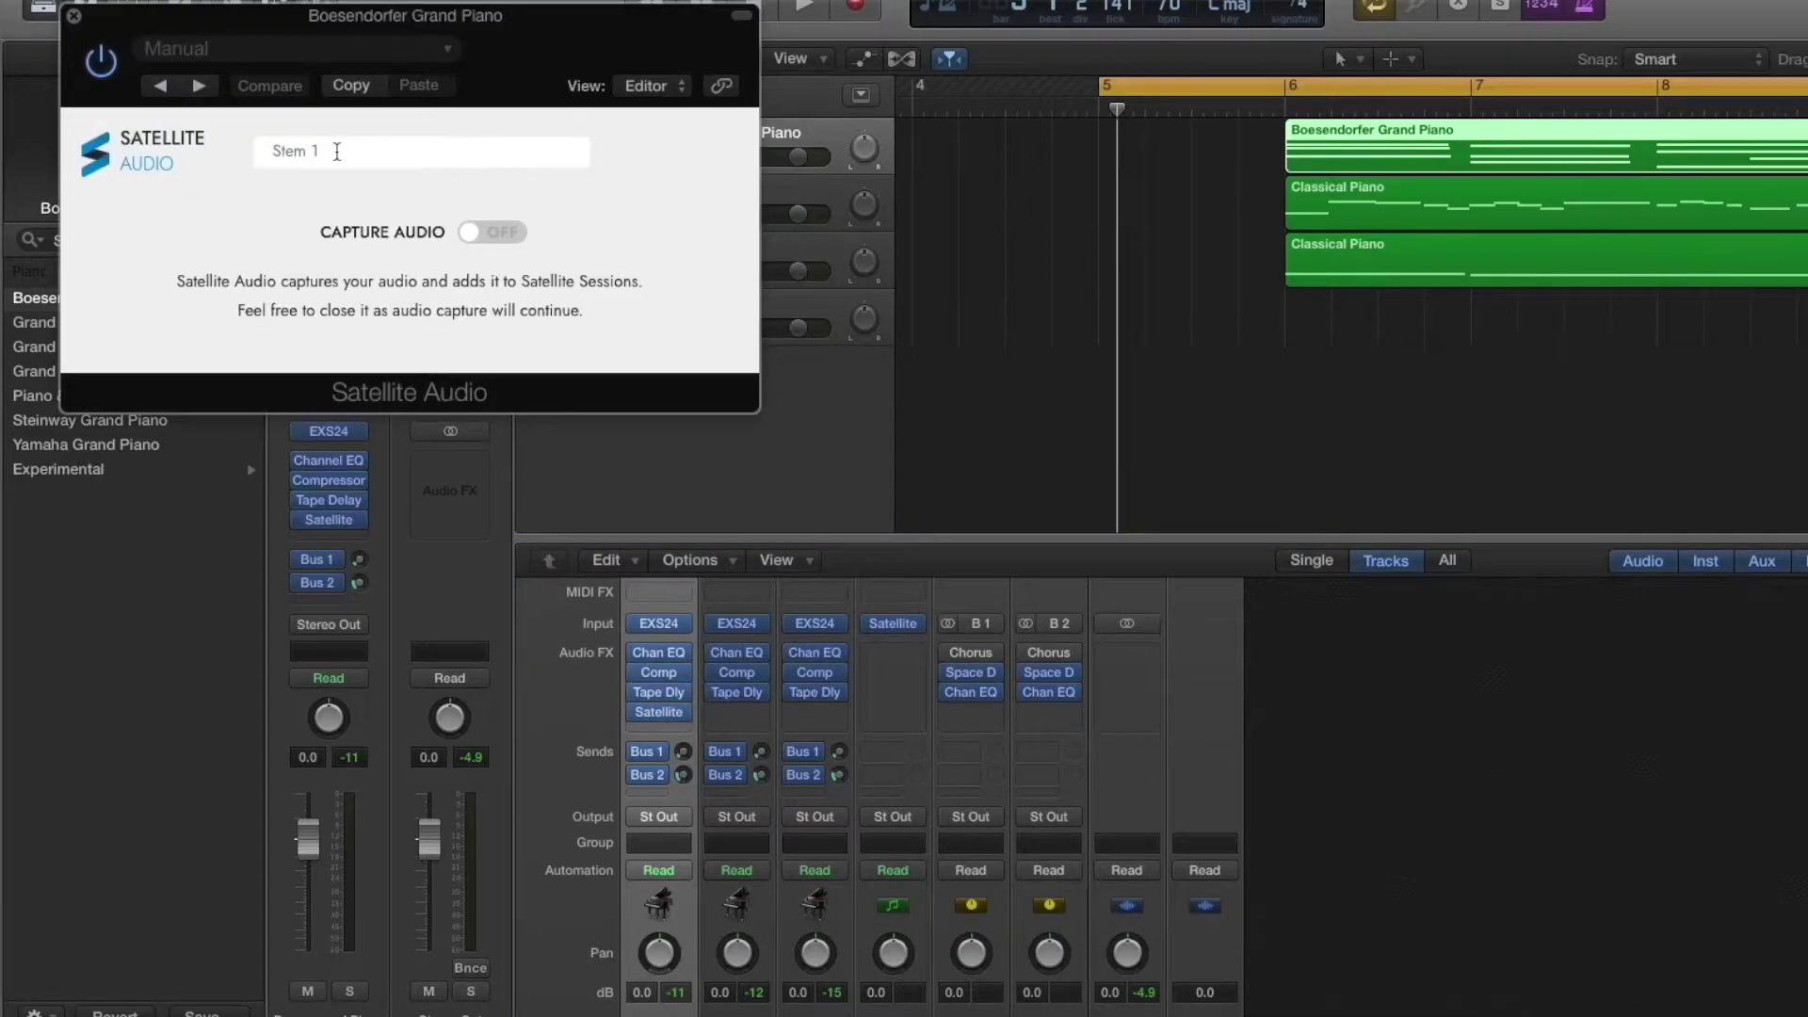
left_click_drag(336, 150, 234, 152)
type("P")
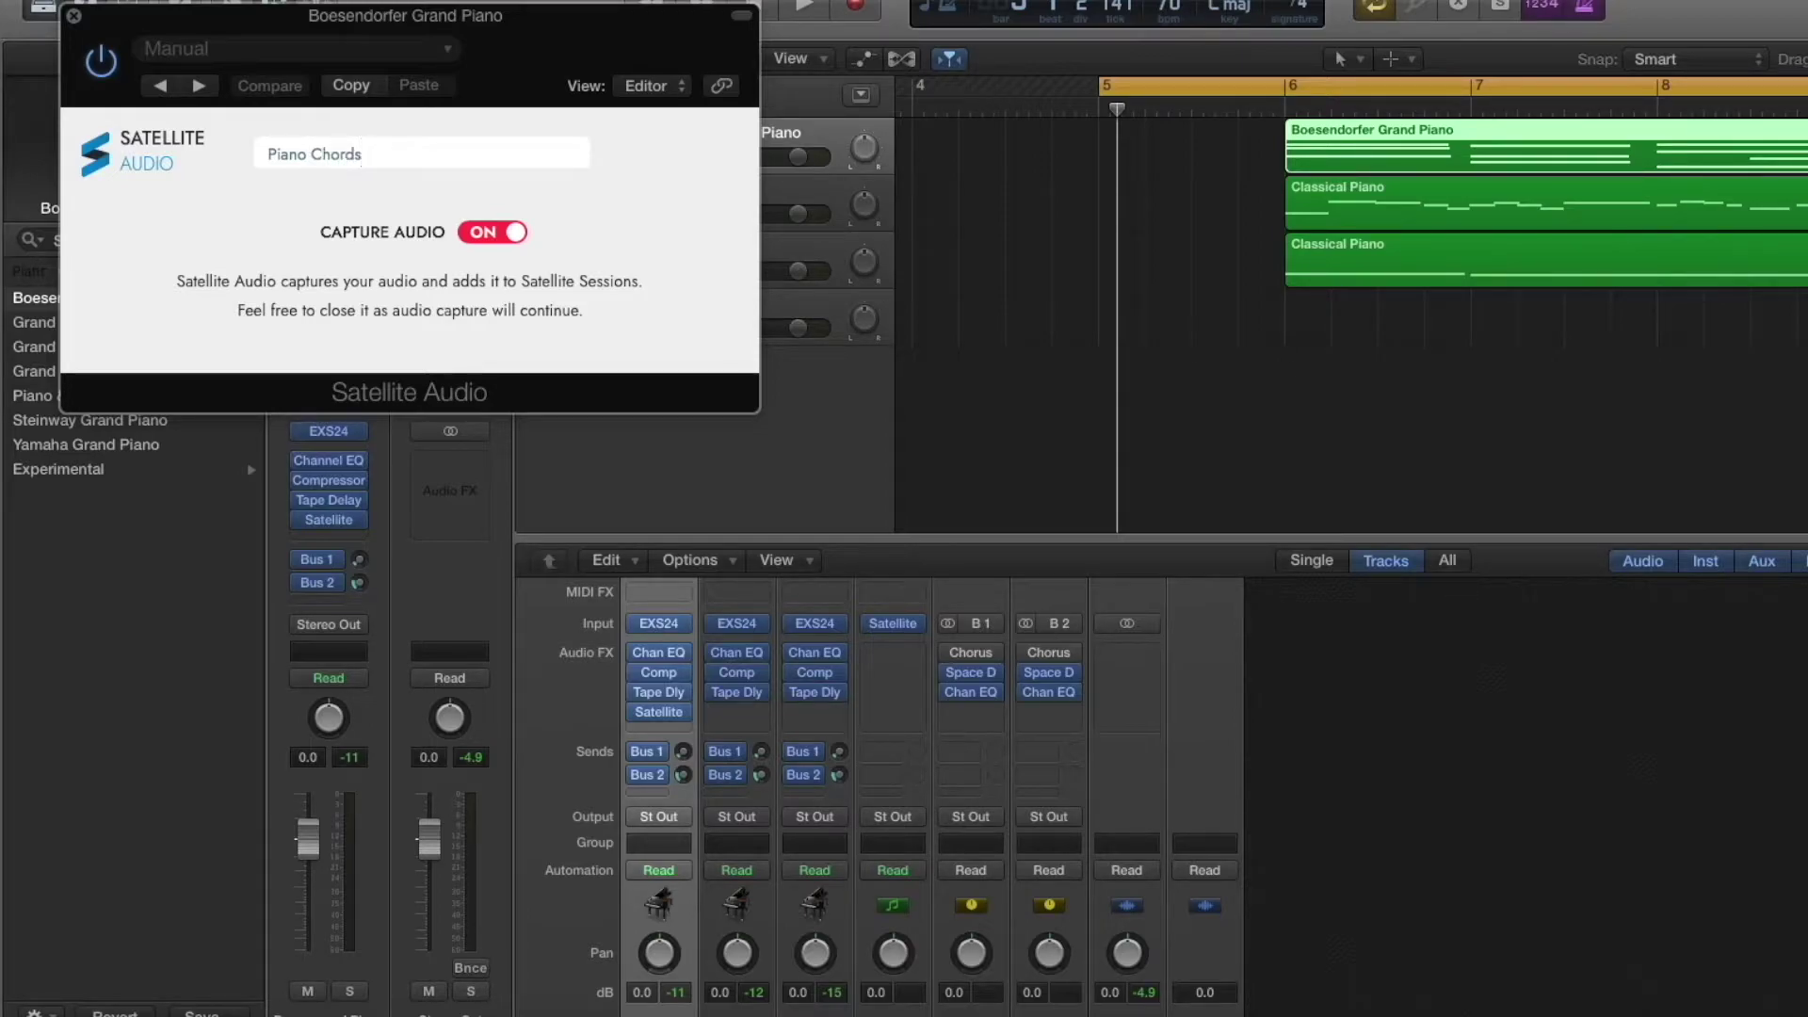
type("iano Chords")
key("Return")
left_click(497, 237)
left_click(480, 241)
left_click(510, 243)
left_click(507, 239)
left_click(74, 19)
Add Satellite Audio to the second Classical Piano track as stem 'Piano Melody' with capture on.
left_click(727, 203)
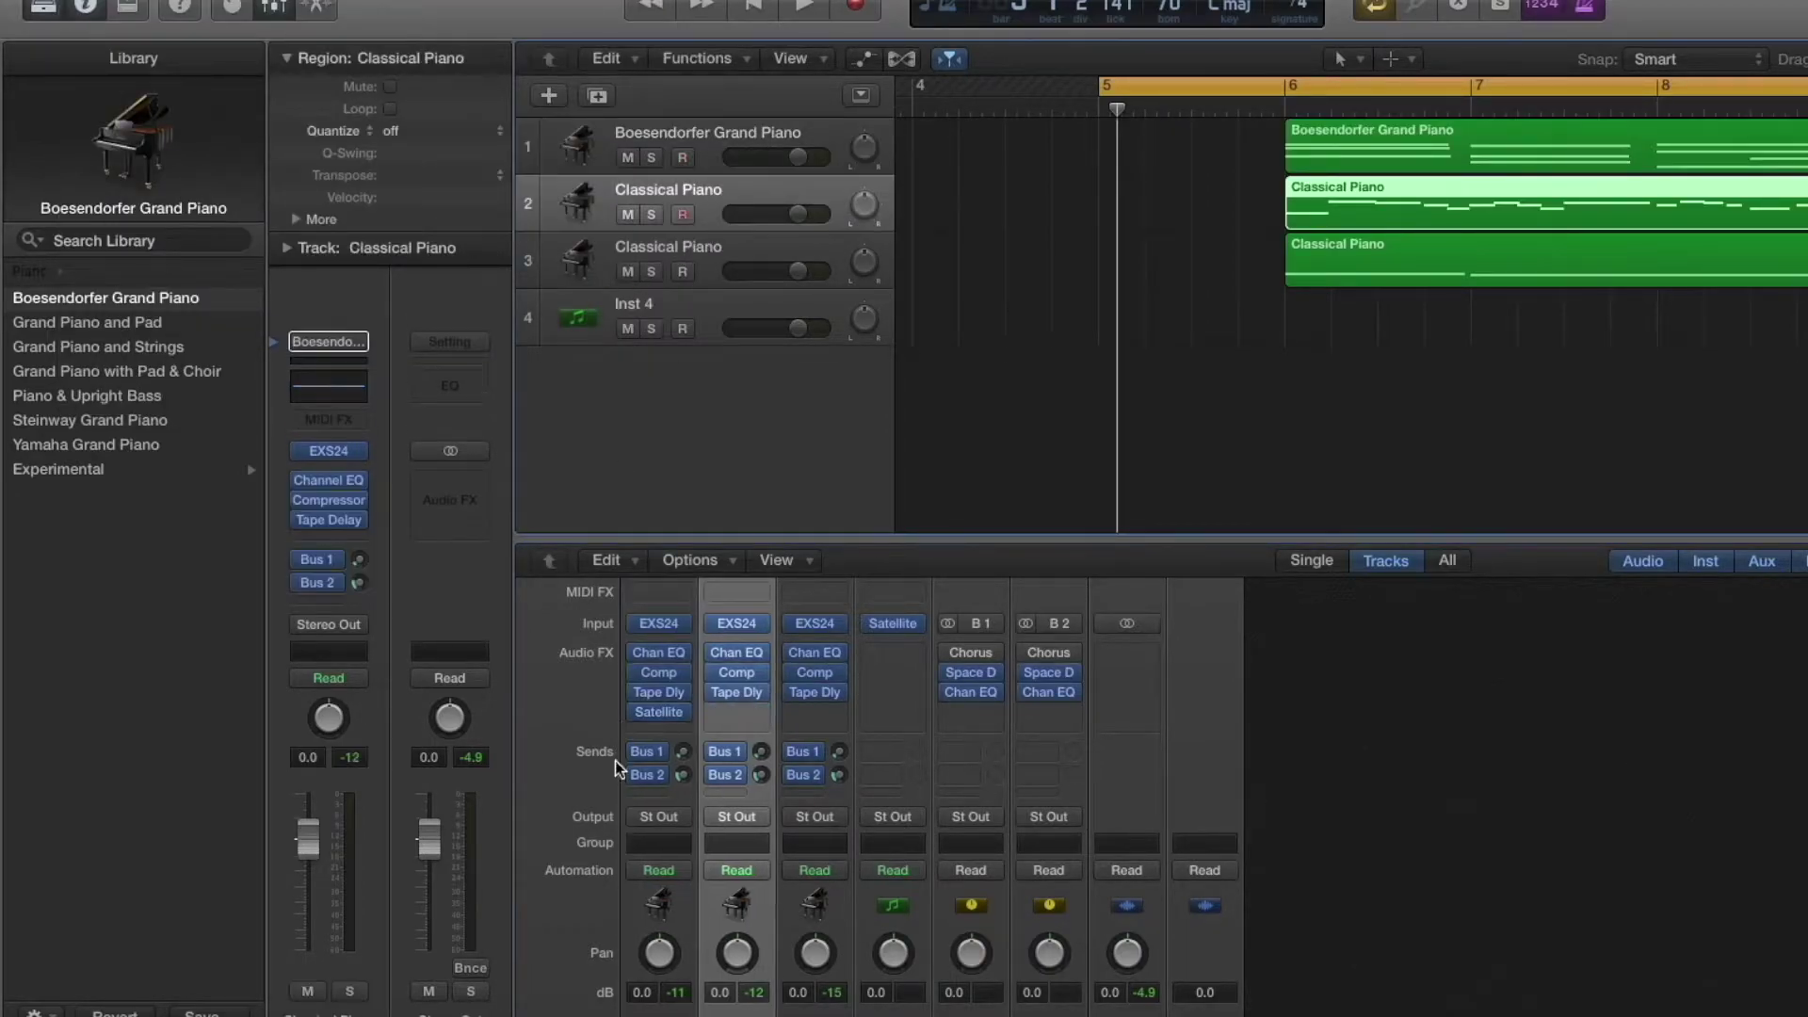
left_click(732, 713)
mouse_move(750, 995)
mouse_move(970, 817)
left_click(1292, 816)
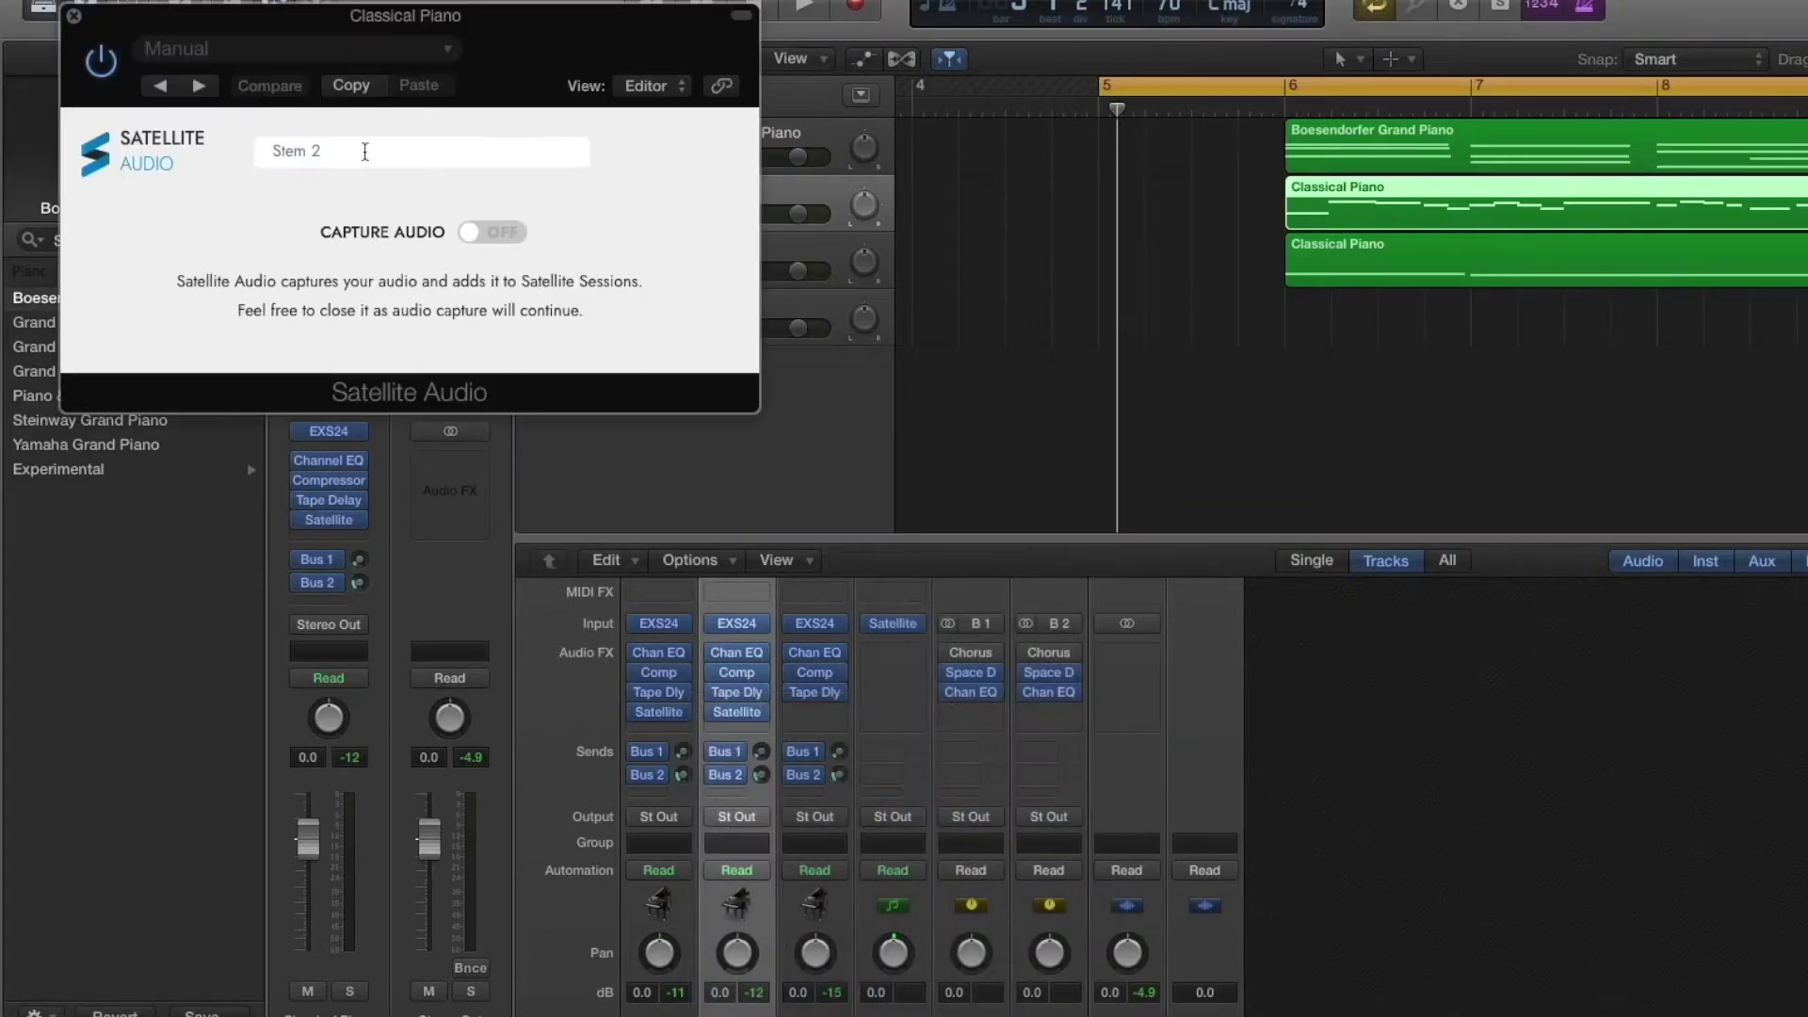
left_click_drag(365, 151, 234, 152)
type("Piano Melody")
left_click(486, 235)
type("Piano Melody")
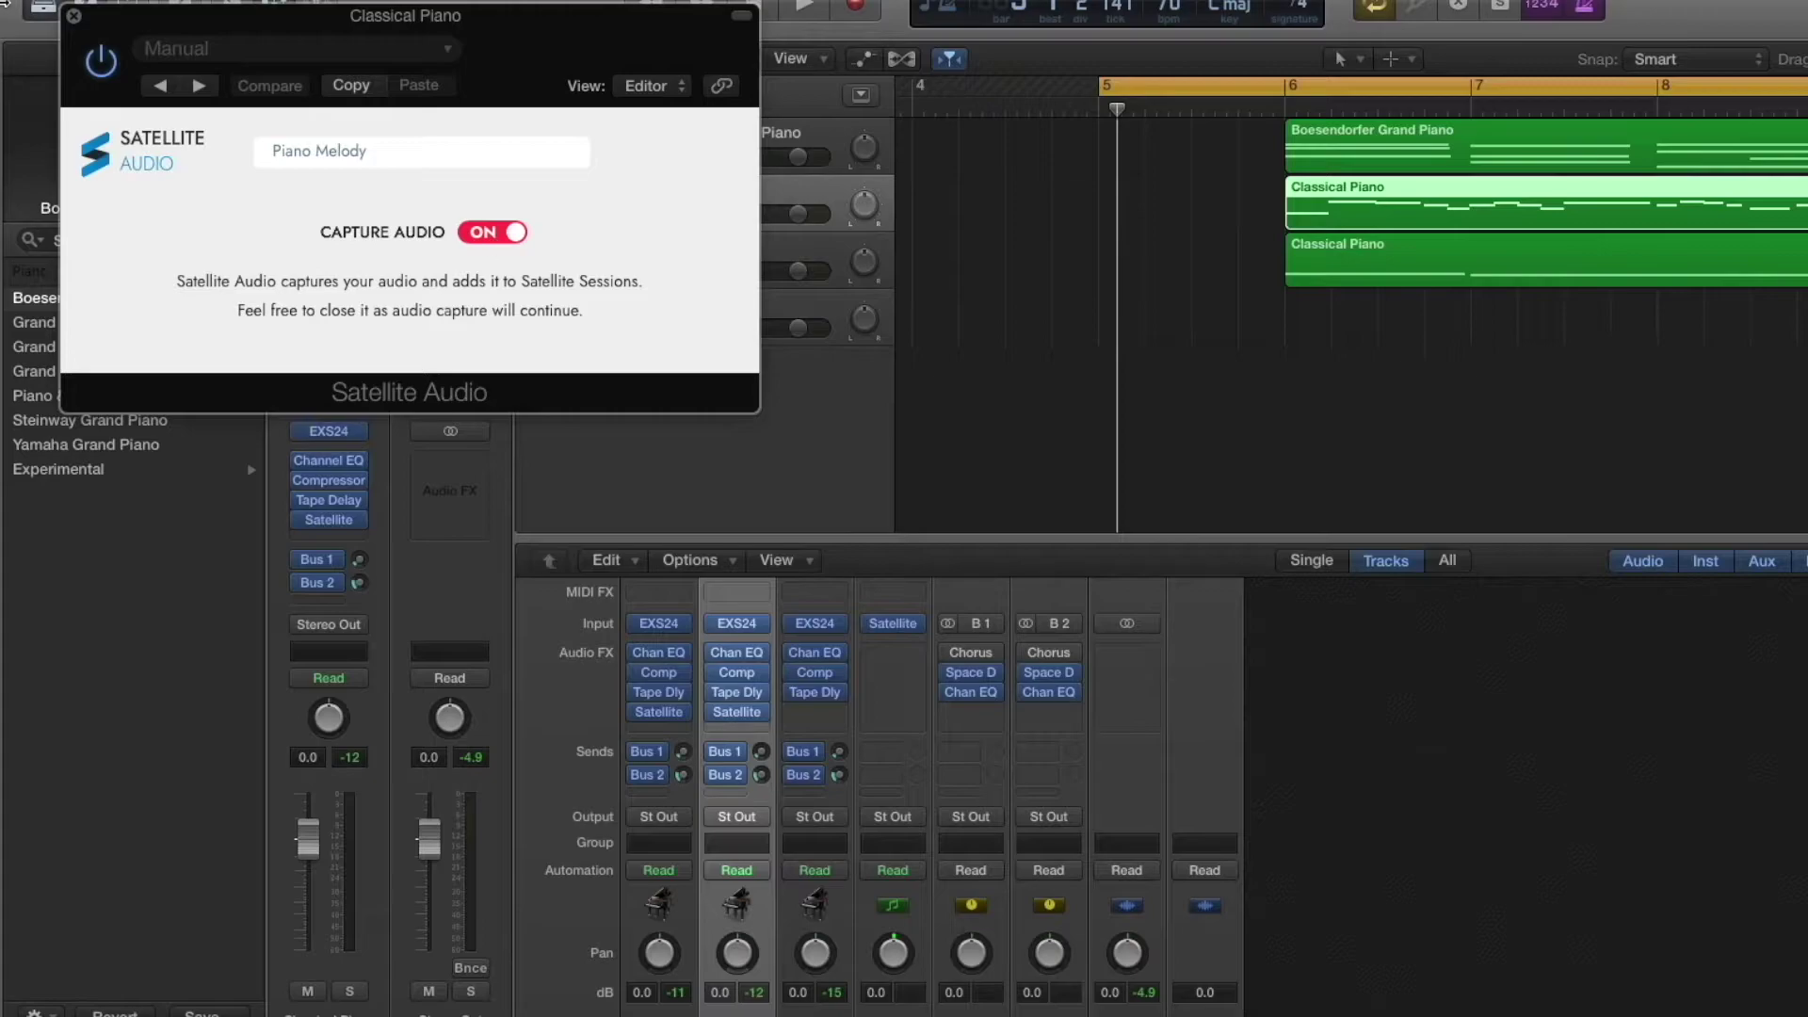
left_click(74, 16)
Add Satellite Audio to the third piano channel as stem 'Piano Bass' with capture on.
left_click(892, 692)
mouse_move(829, 999)
mouse_move(1026, 812)
left_click(1357, 812)
left_click(492, 232)
left_click_drag(351, 153, 266, 153)
type("Piano Bass")
key("Return")
left_click(74, 16)
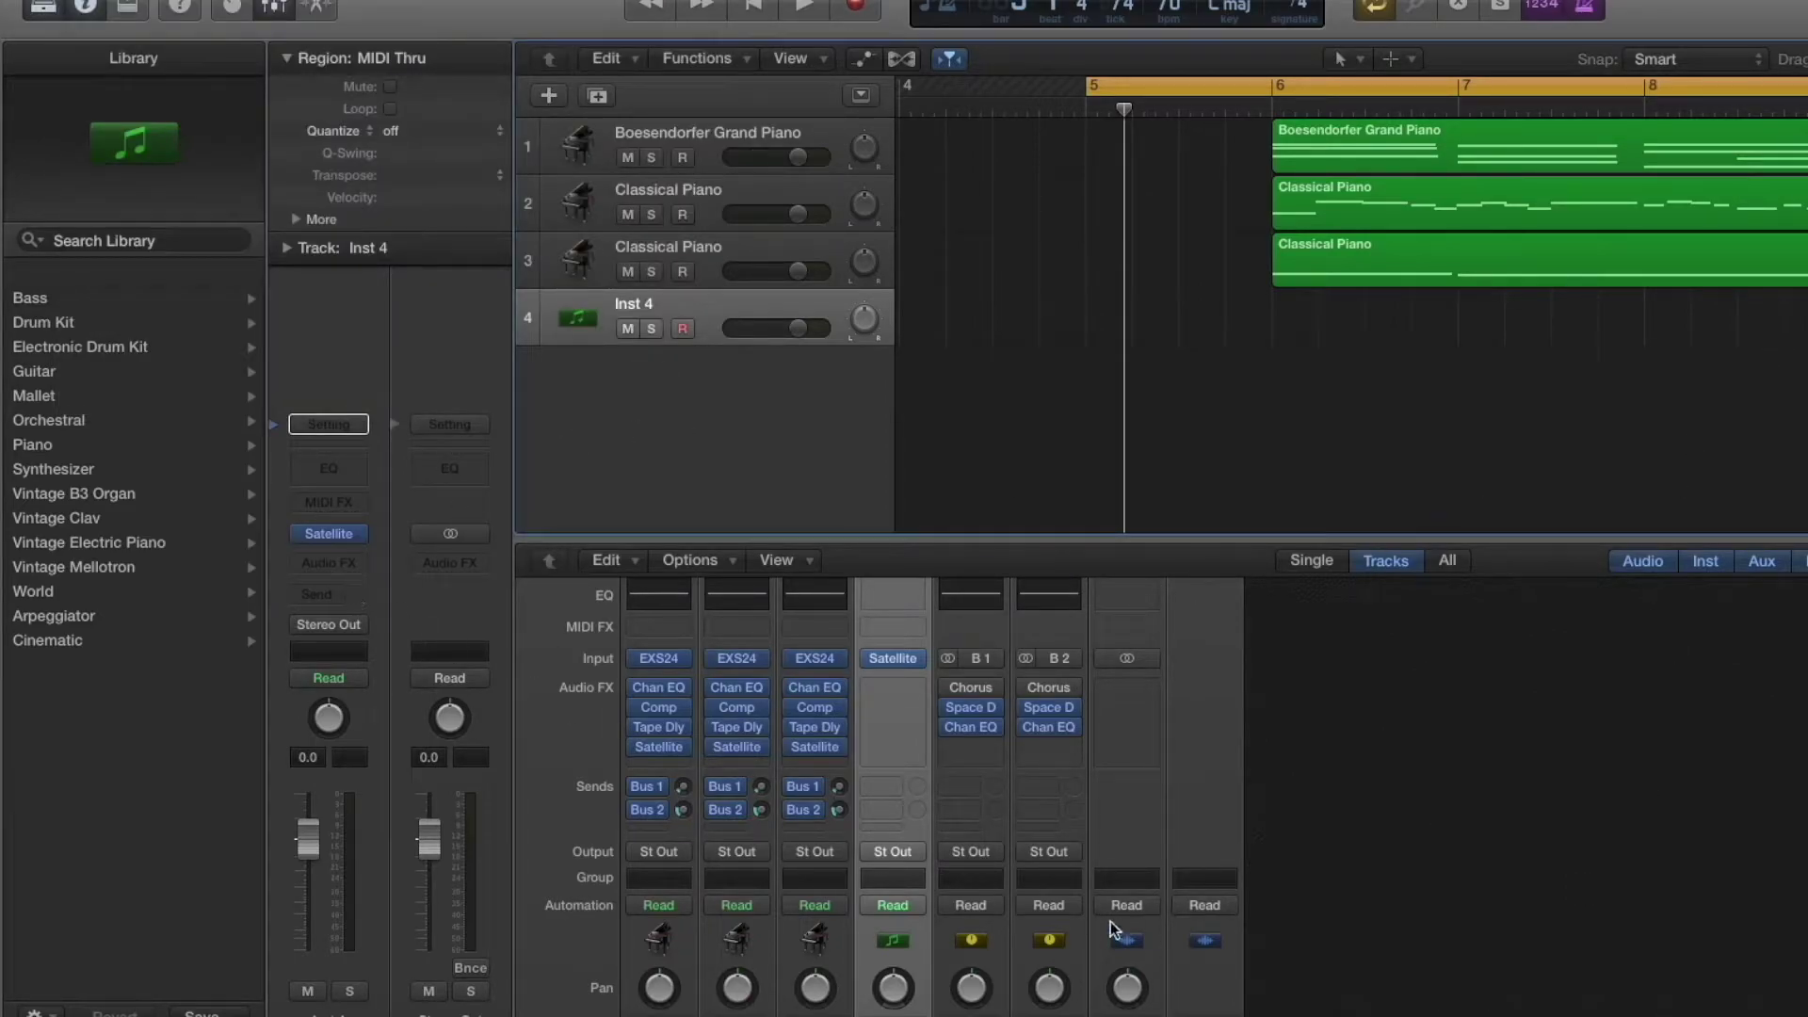
left_click(741, 247)
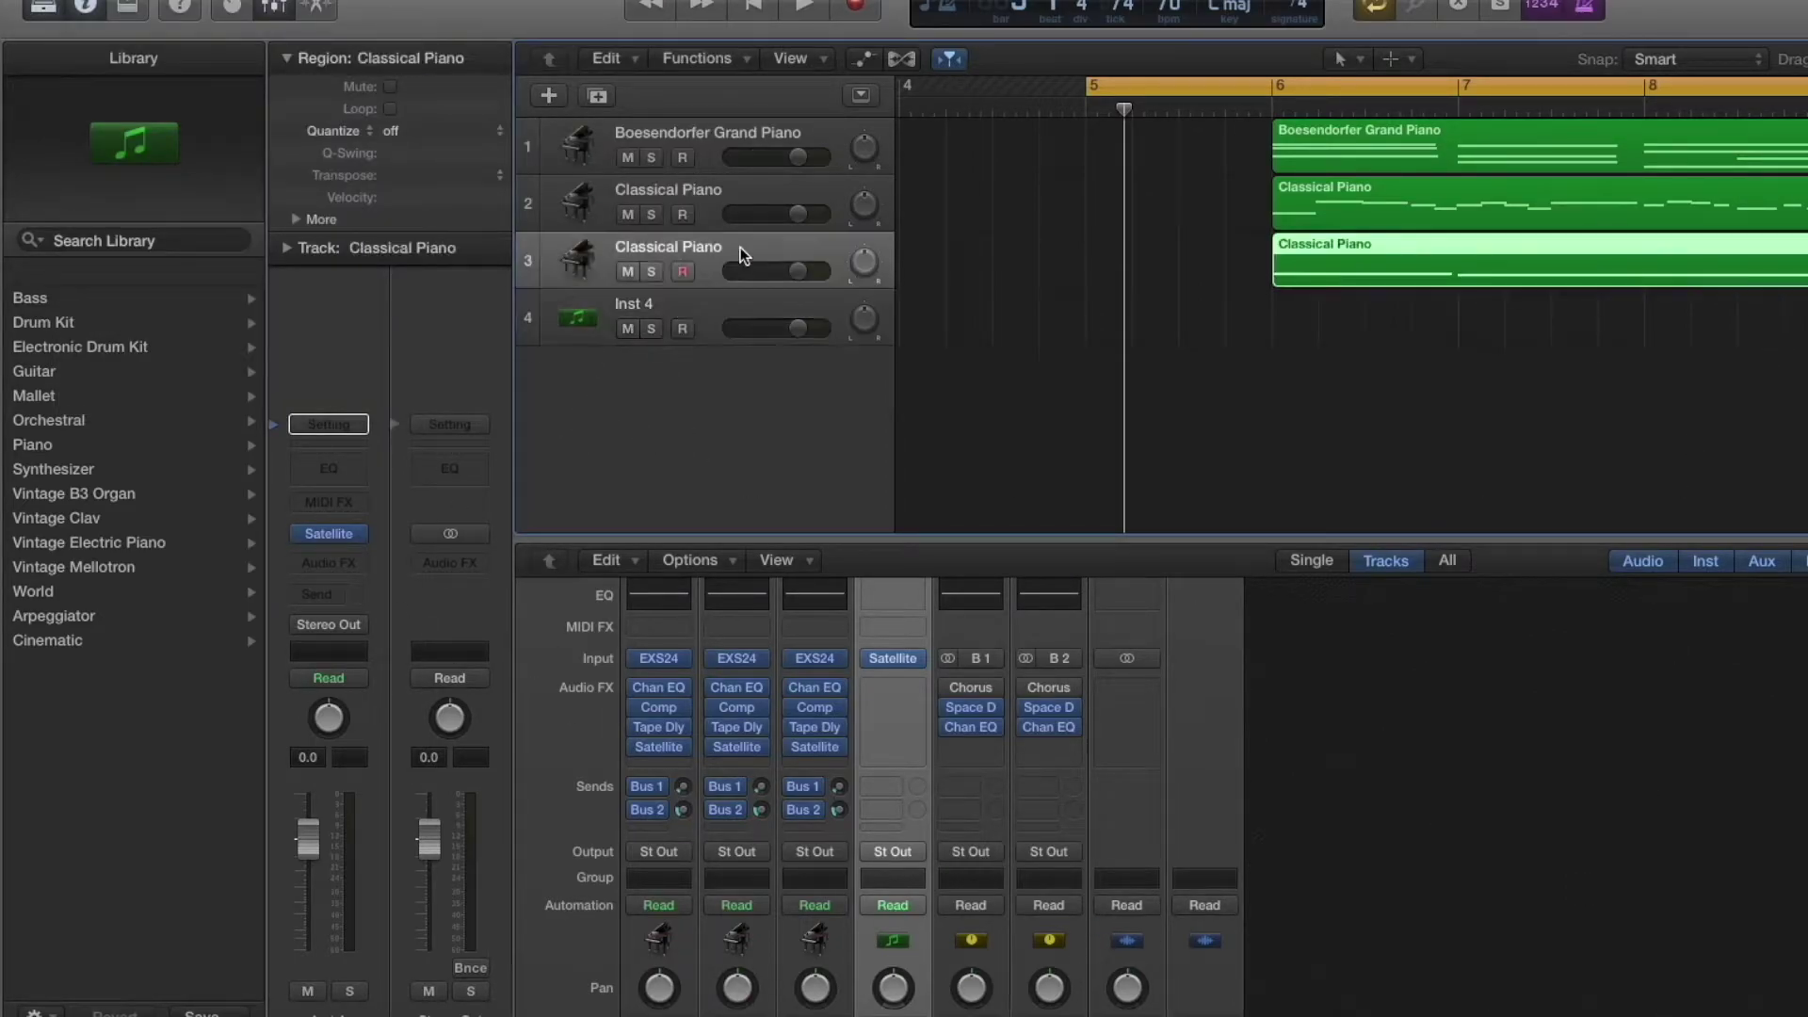
left_click(727, 306)
Run playback with Inst 4's Satellite Sessions window open to capture the piano stems, then close it.
left_click(895, 659)
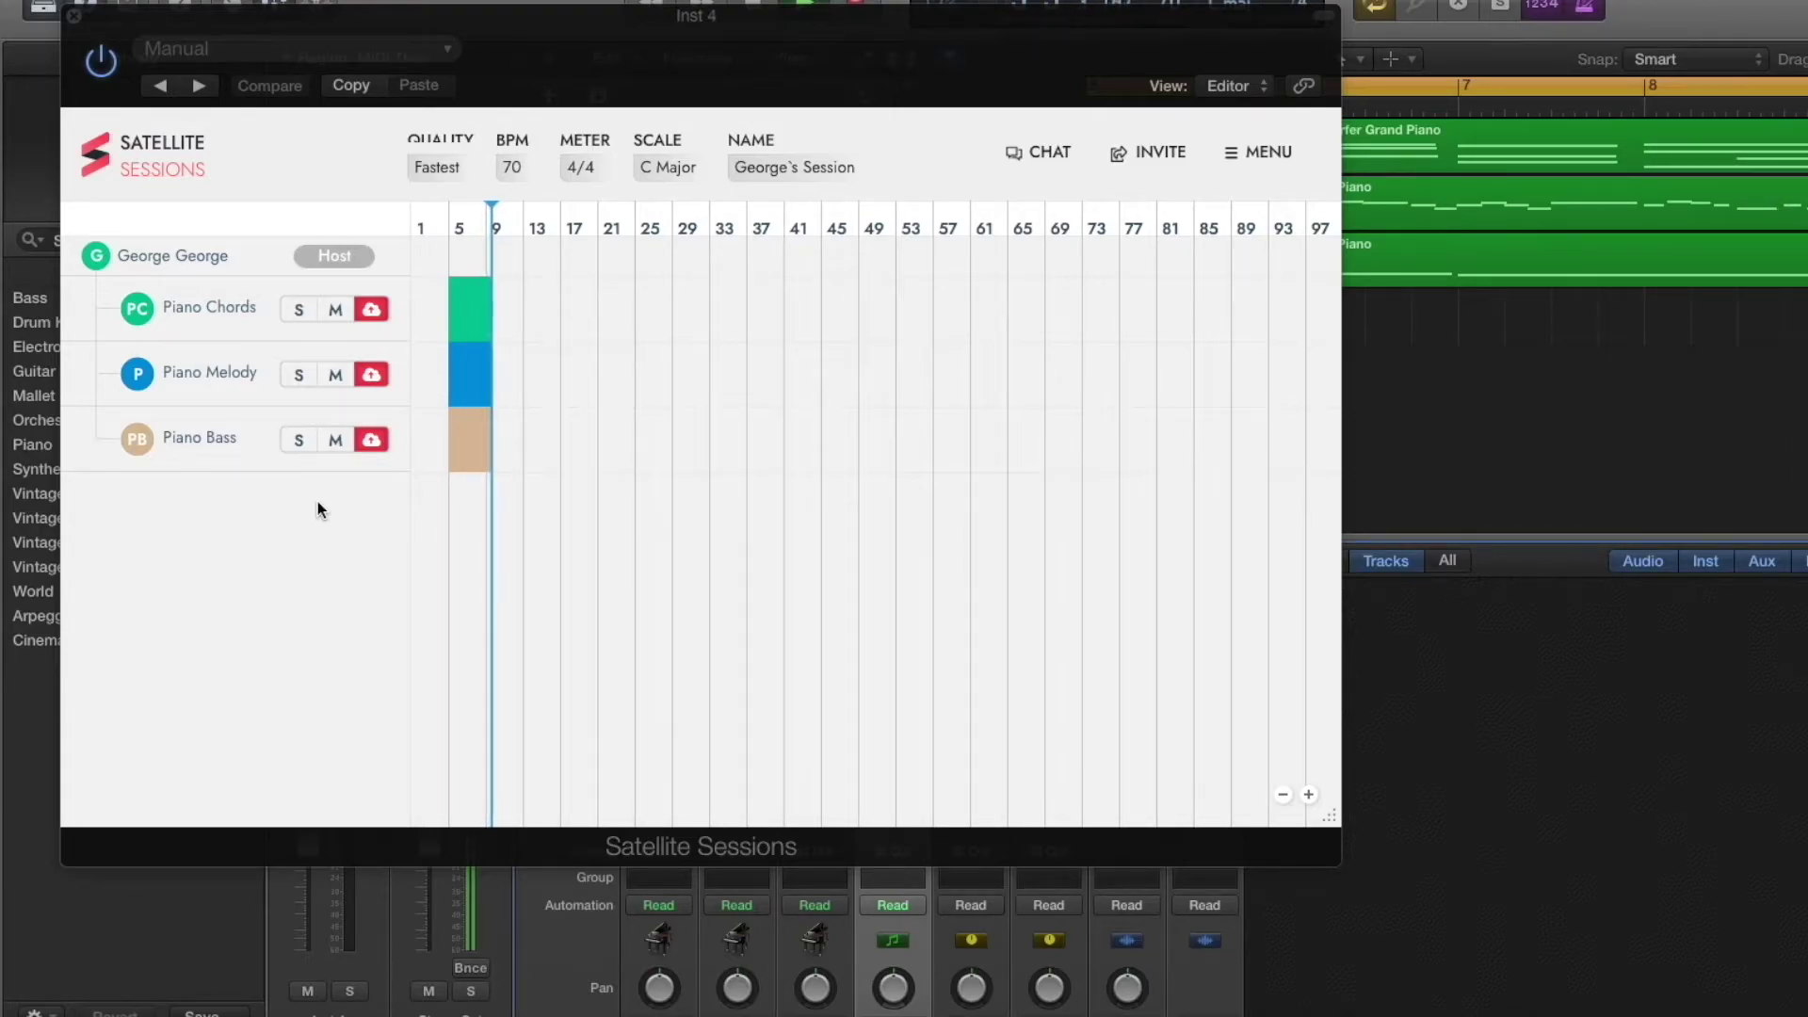
key("space")
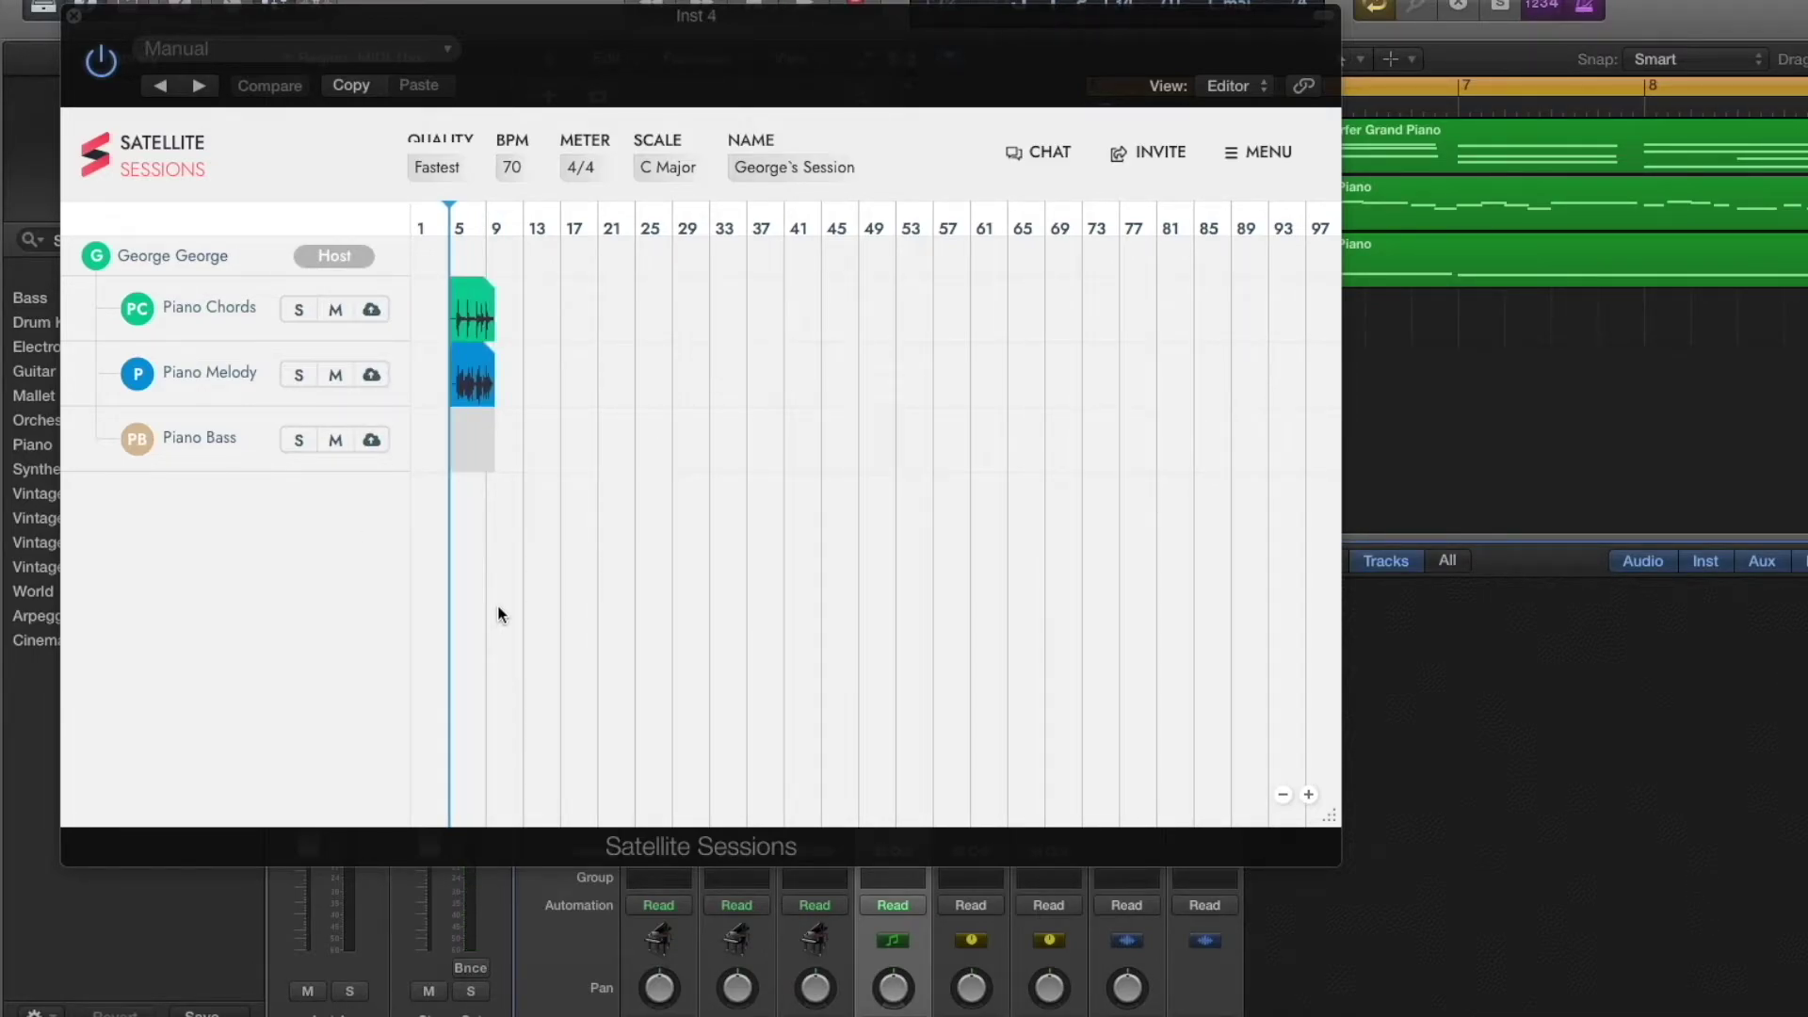
key("super+w")
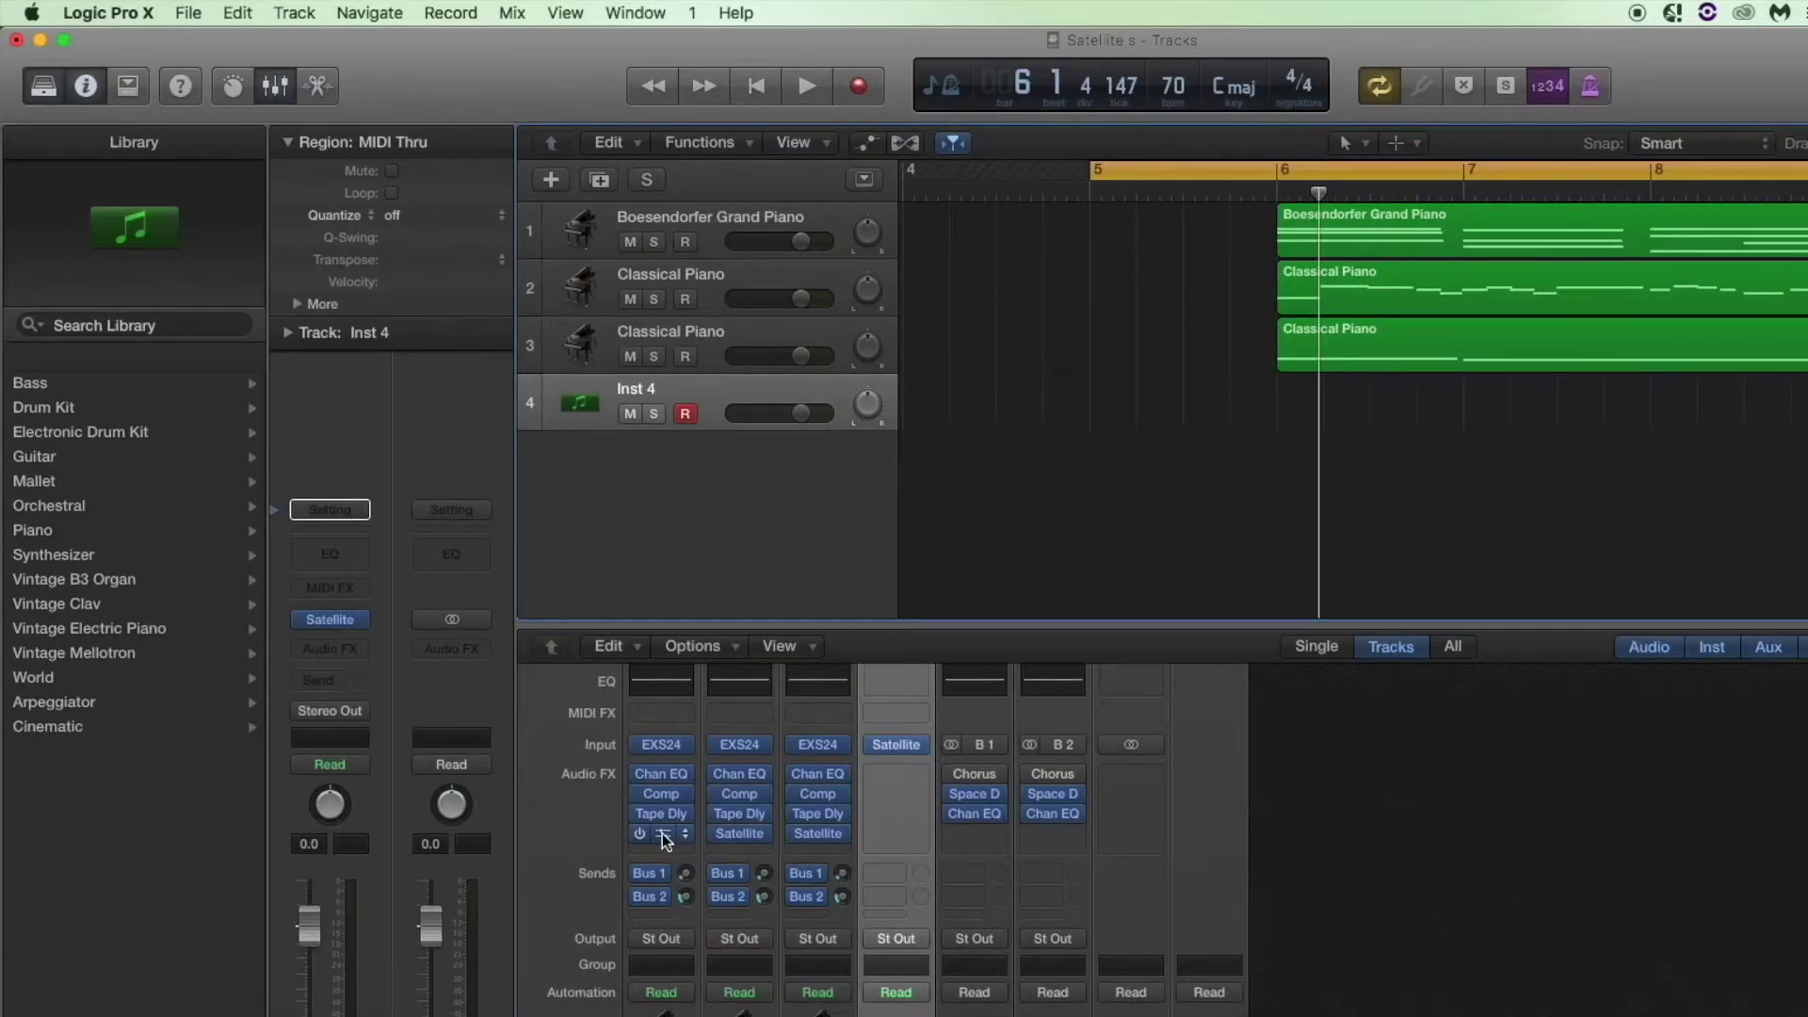
Check the Piano Chords, Piano Melody and Piano Bass stem names in each channel's Satellite Audio window.
left_click(663, 834)
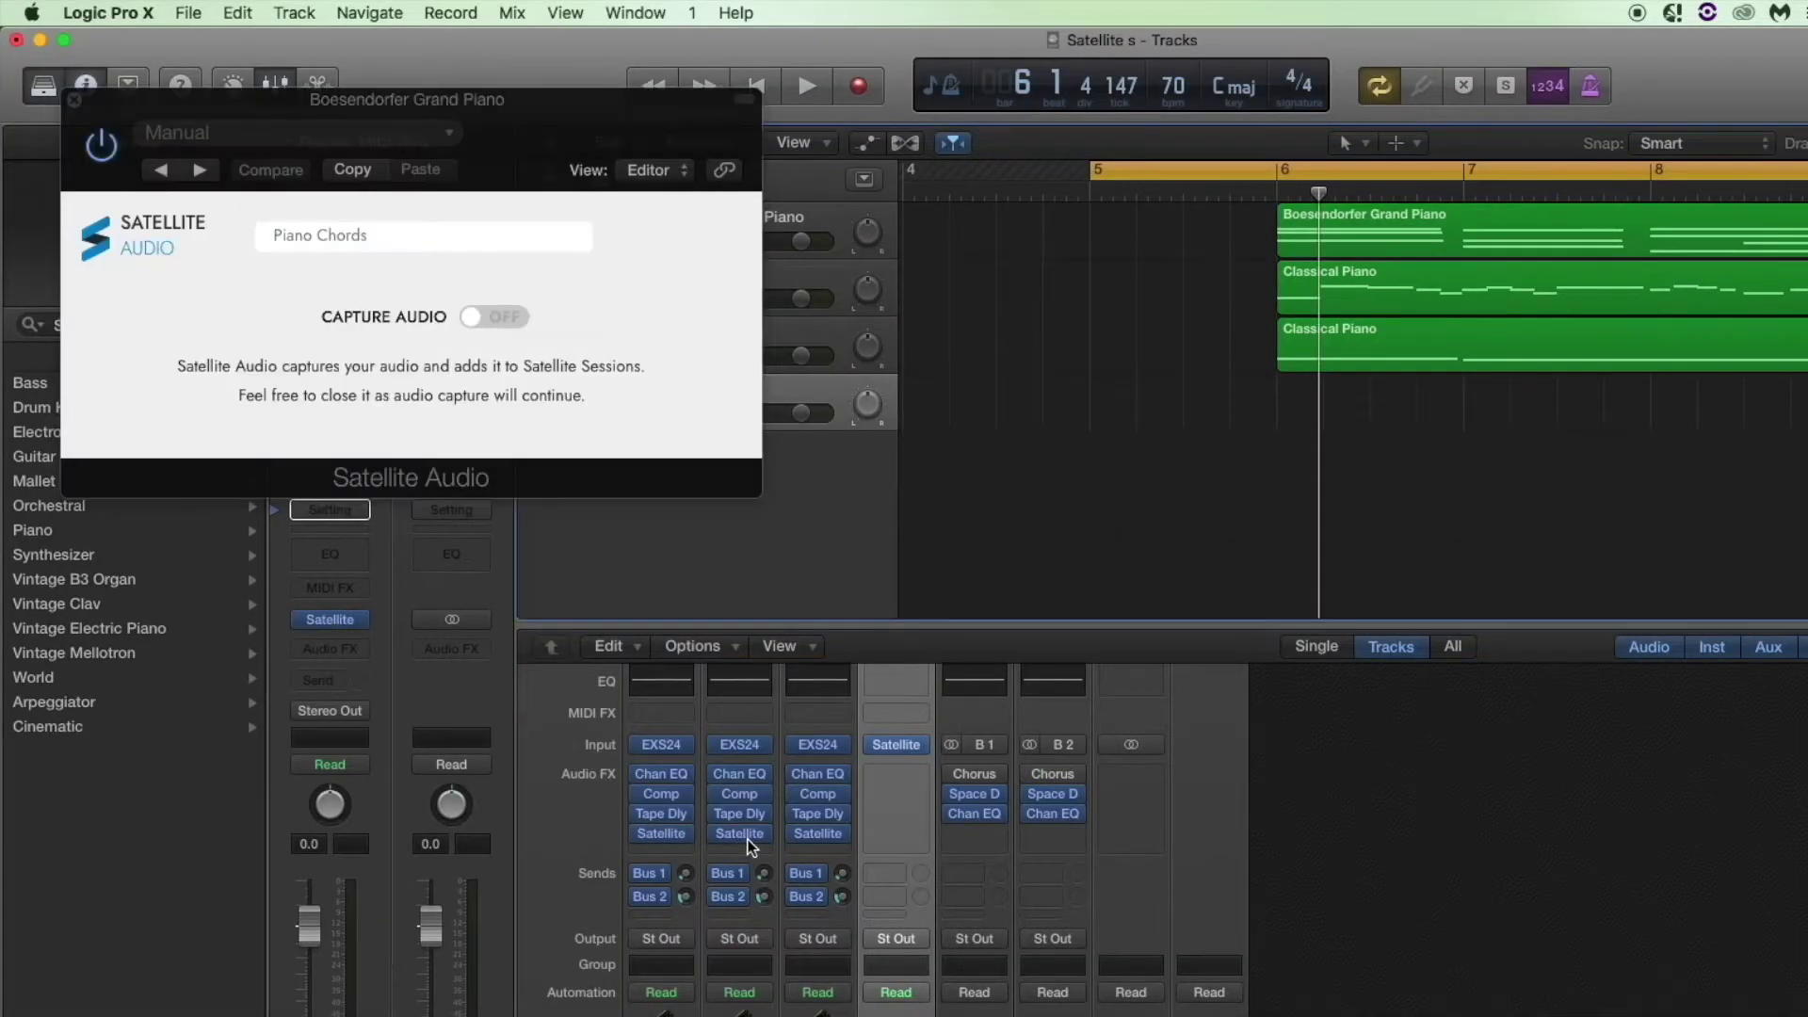
left_click(744, 837)
left_click(822, 838)
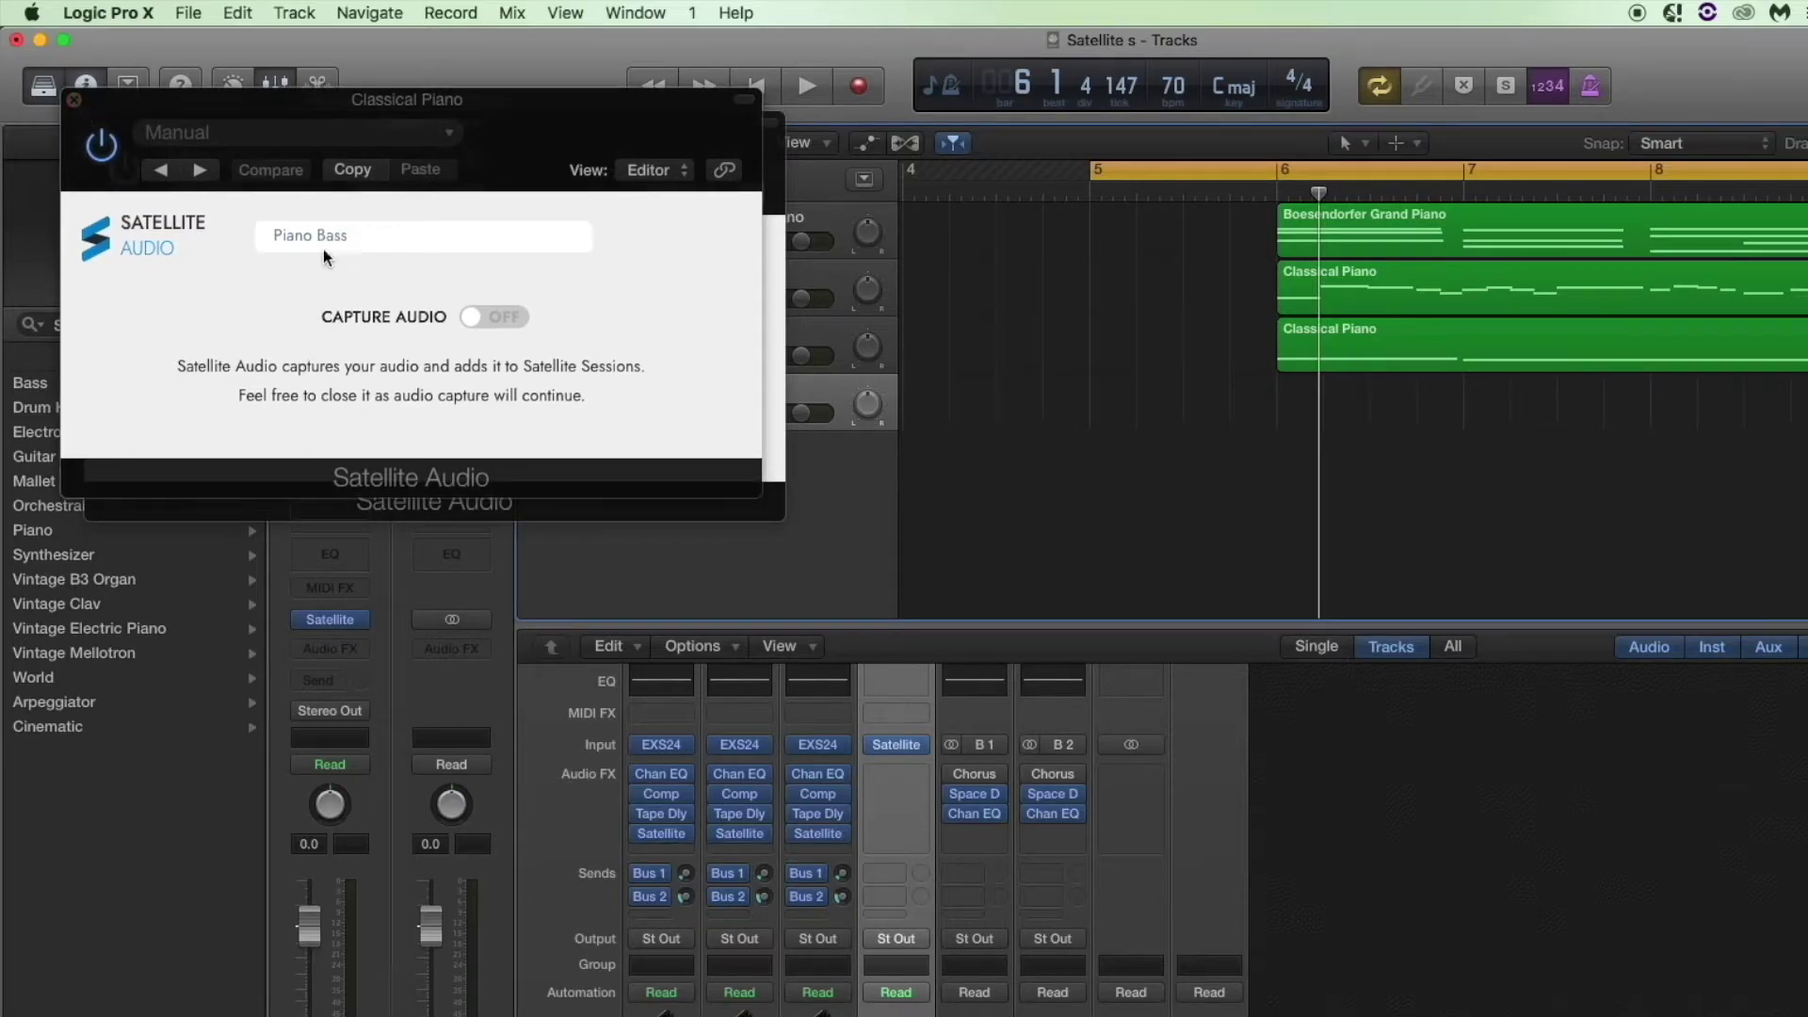
left_click(75, 100)
left_click(96, 125)
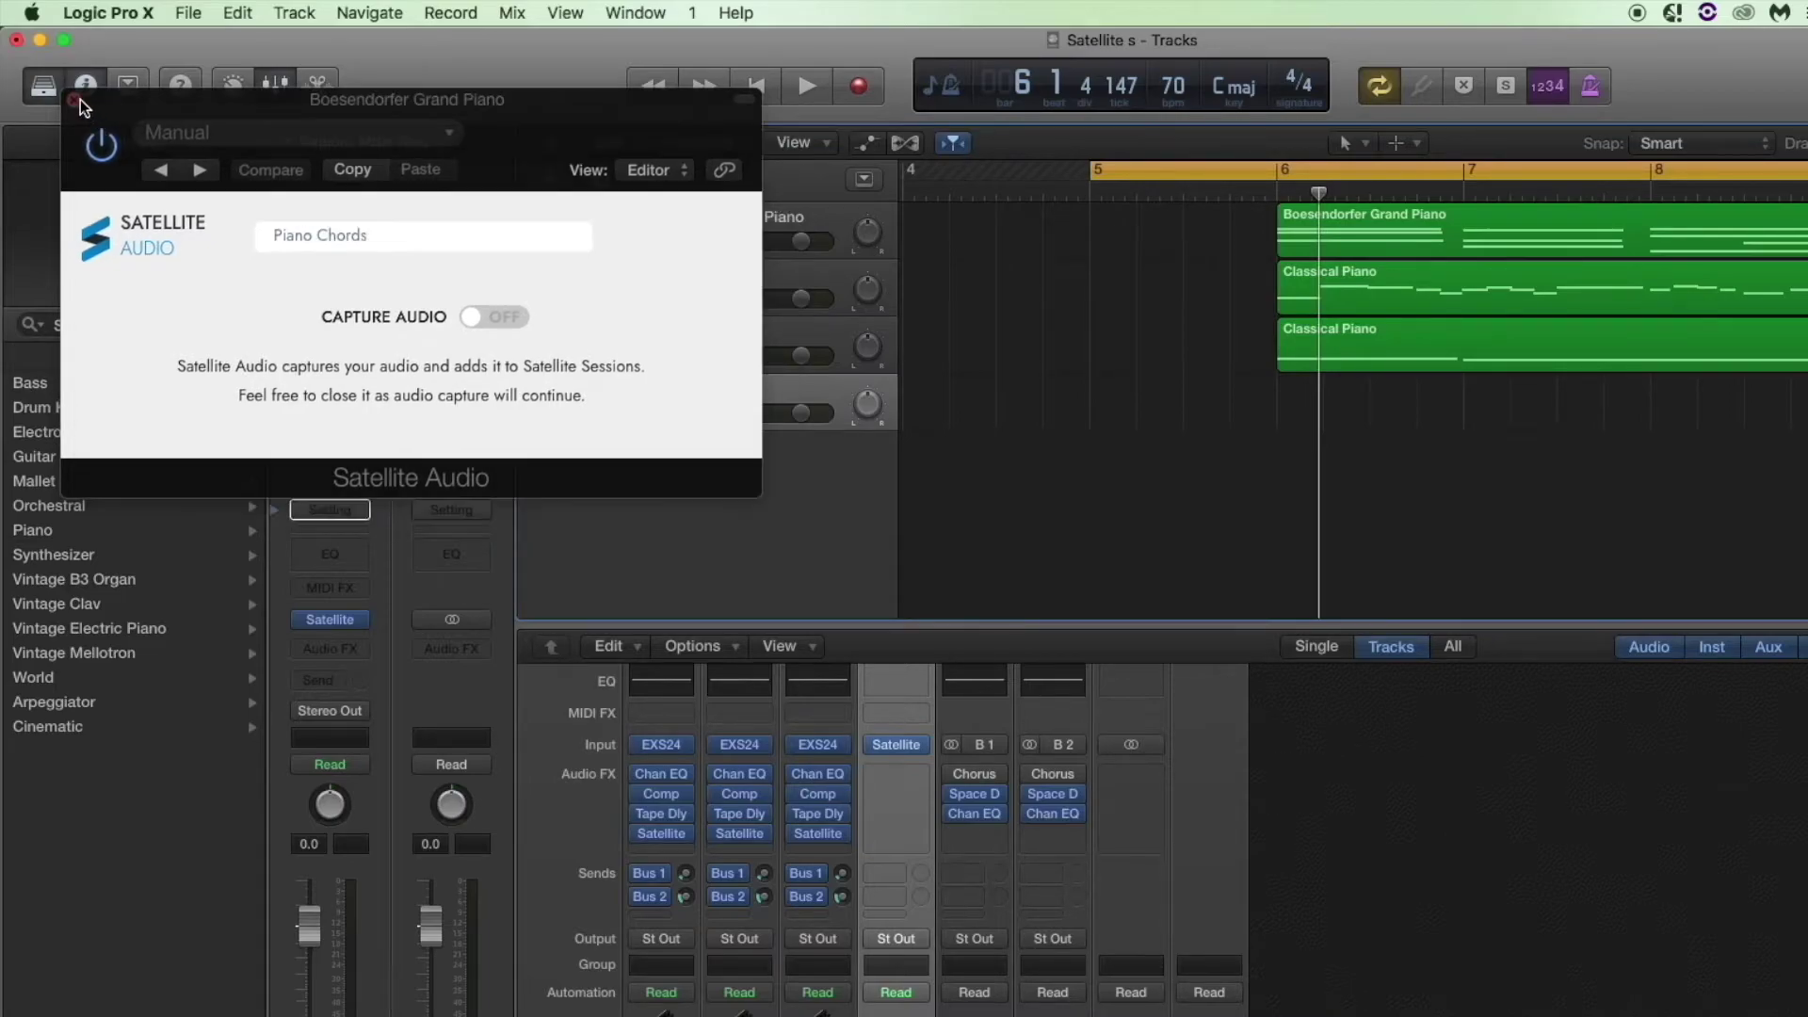
left_click(75, 100)
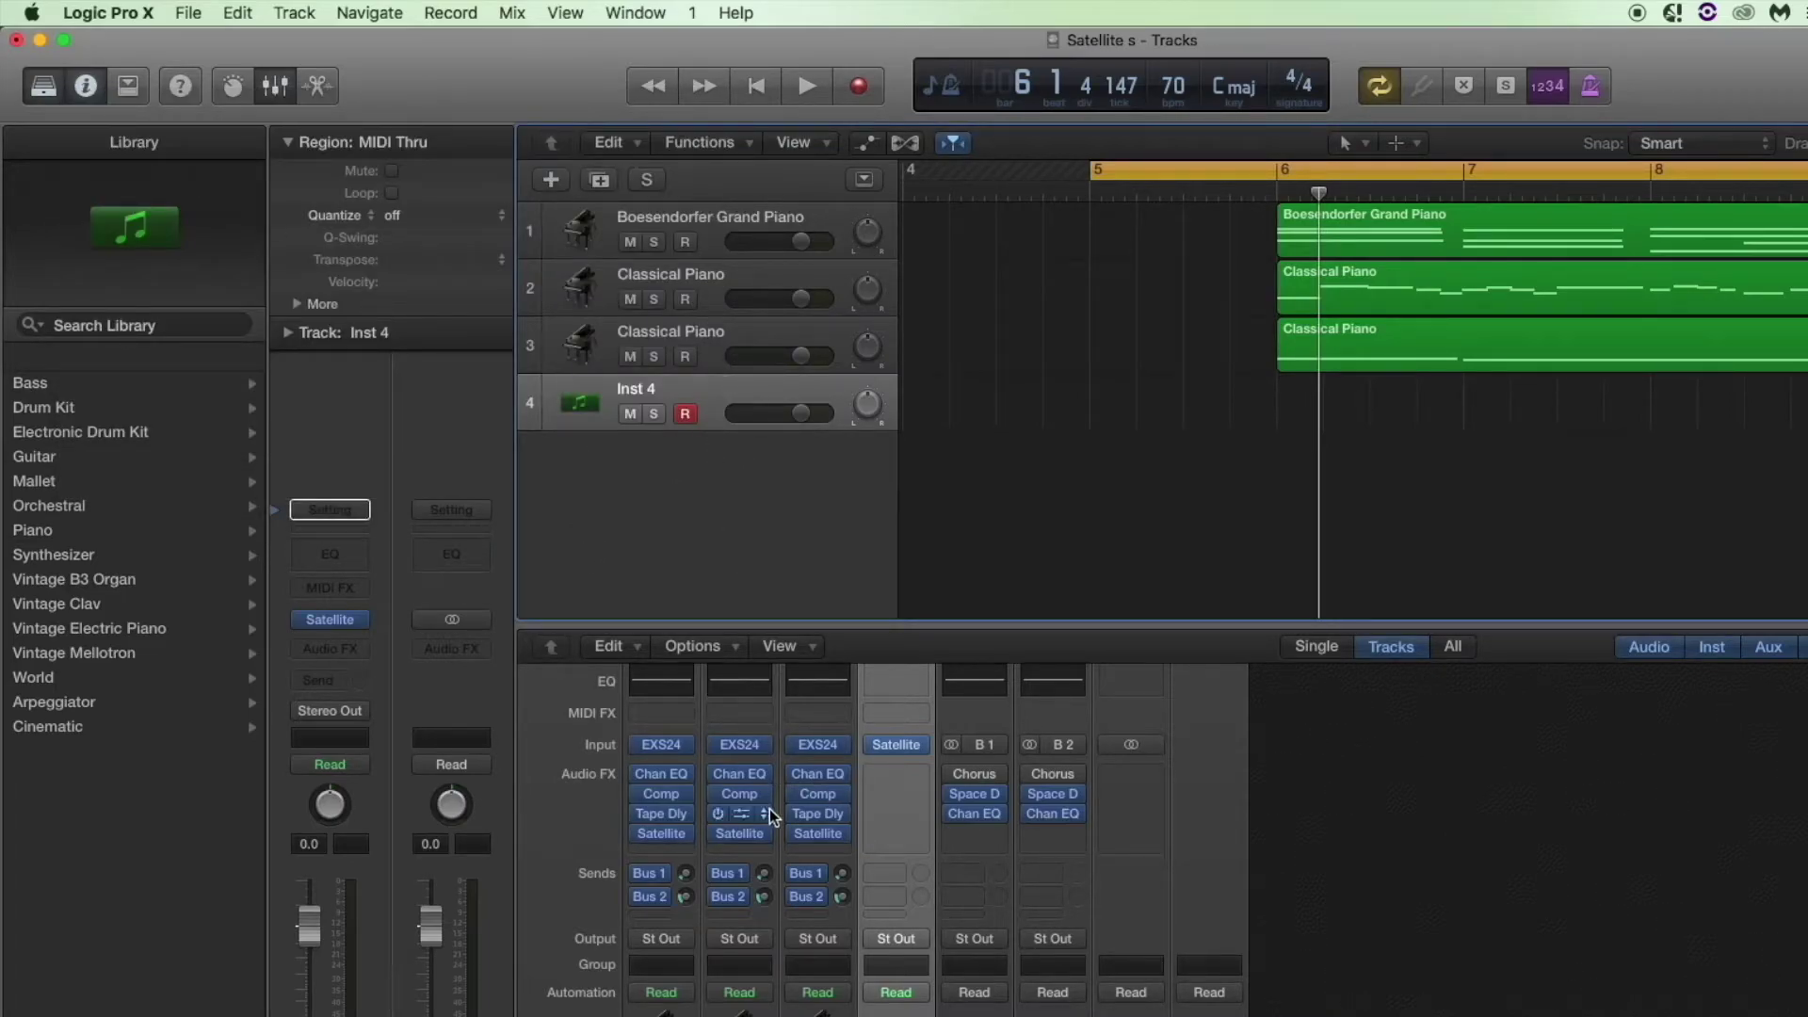
Play the session's three piano stems from bar 5 in Inst 4's Satellite Sessions window.
left_click(898, 745)
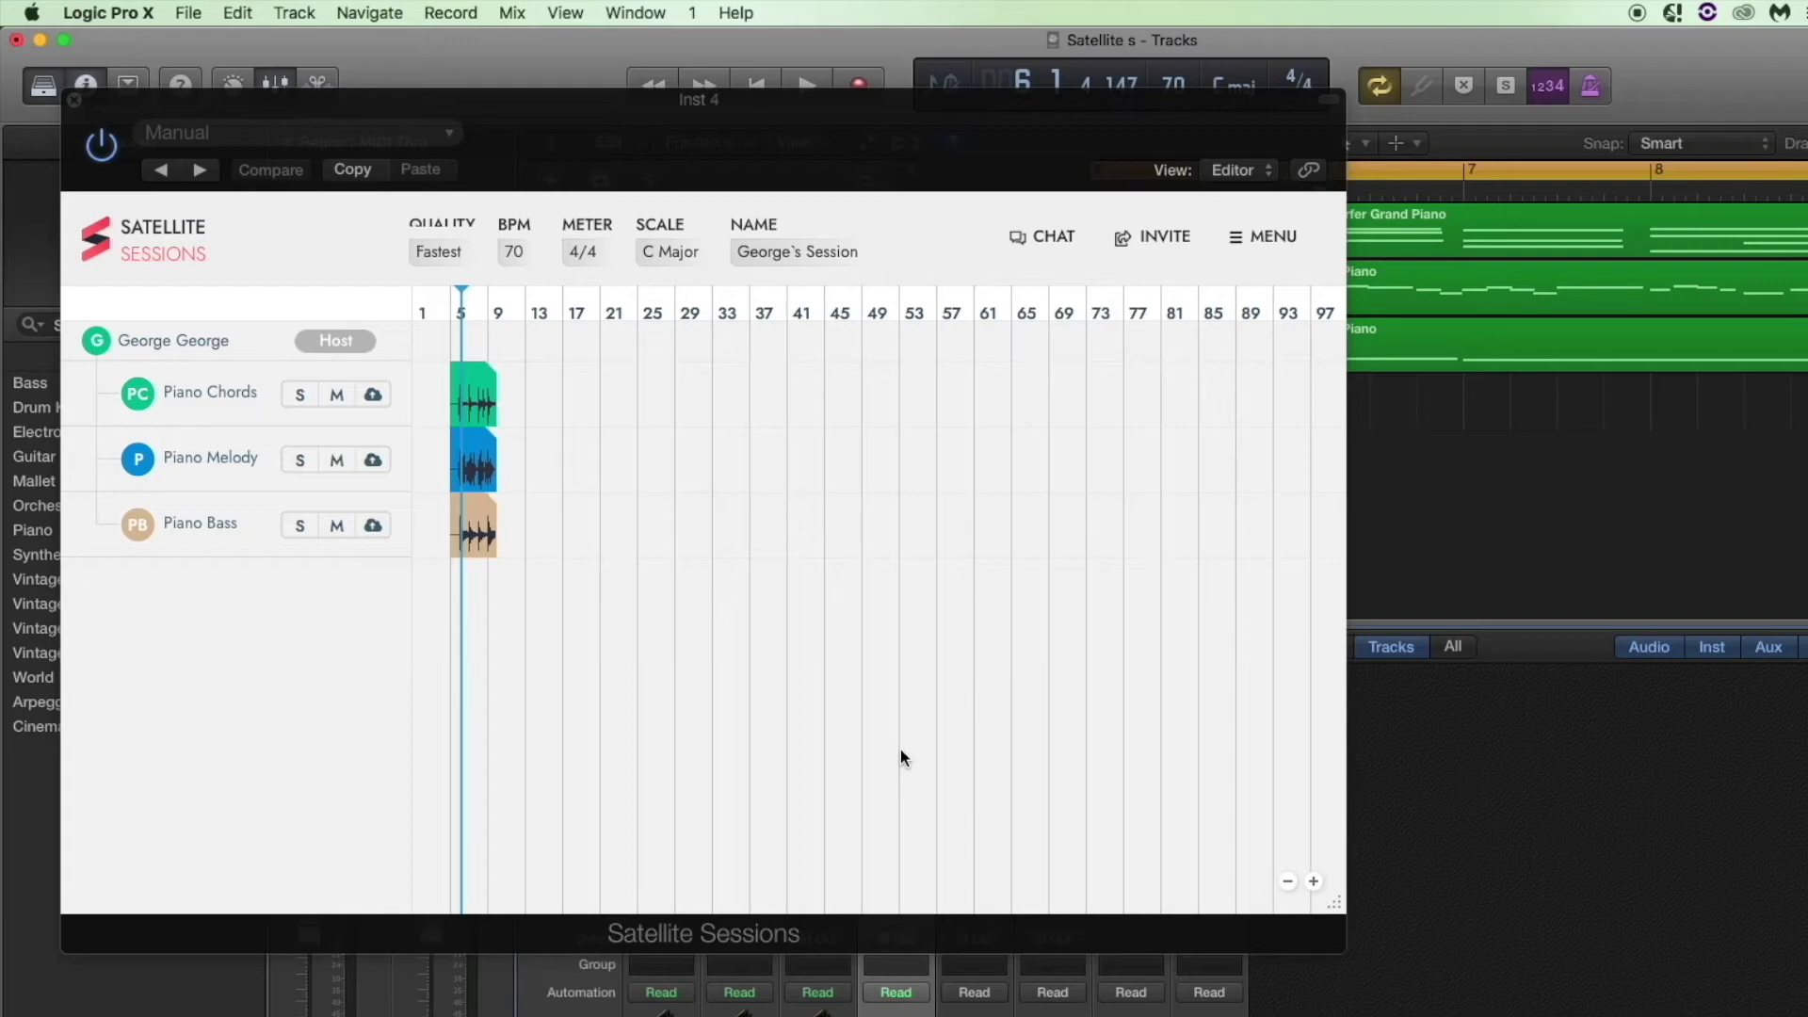
key("space")
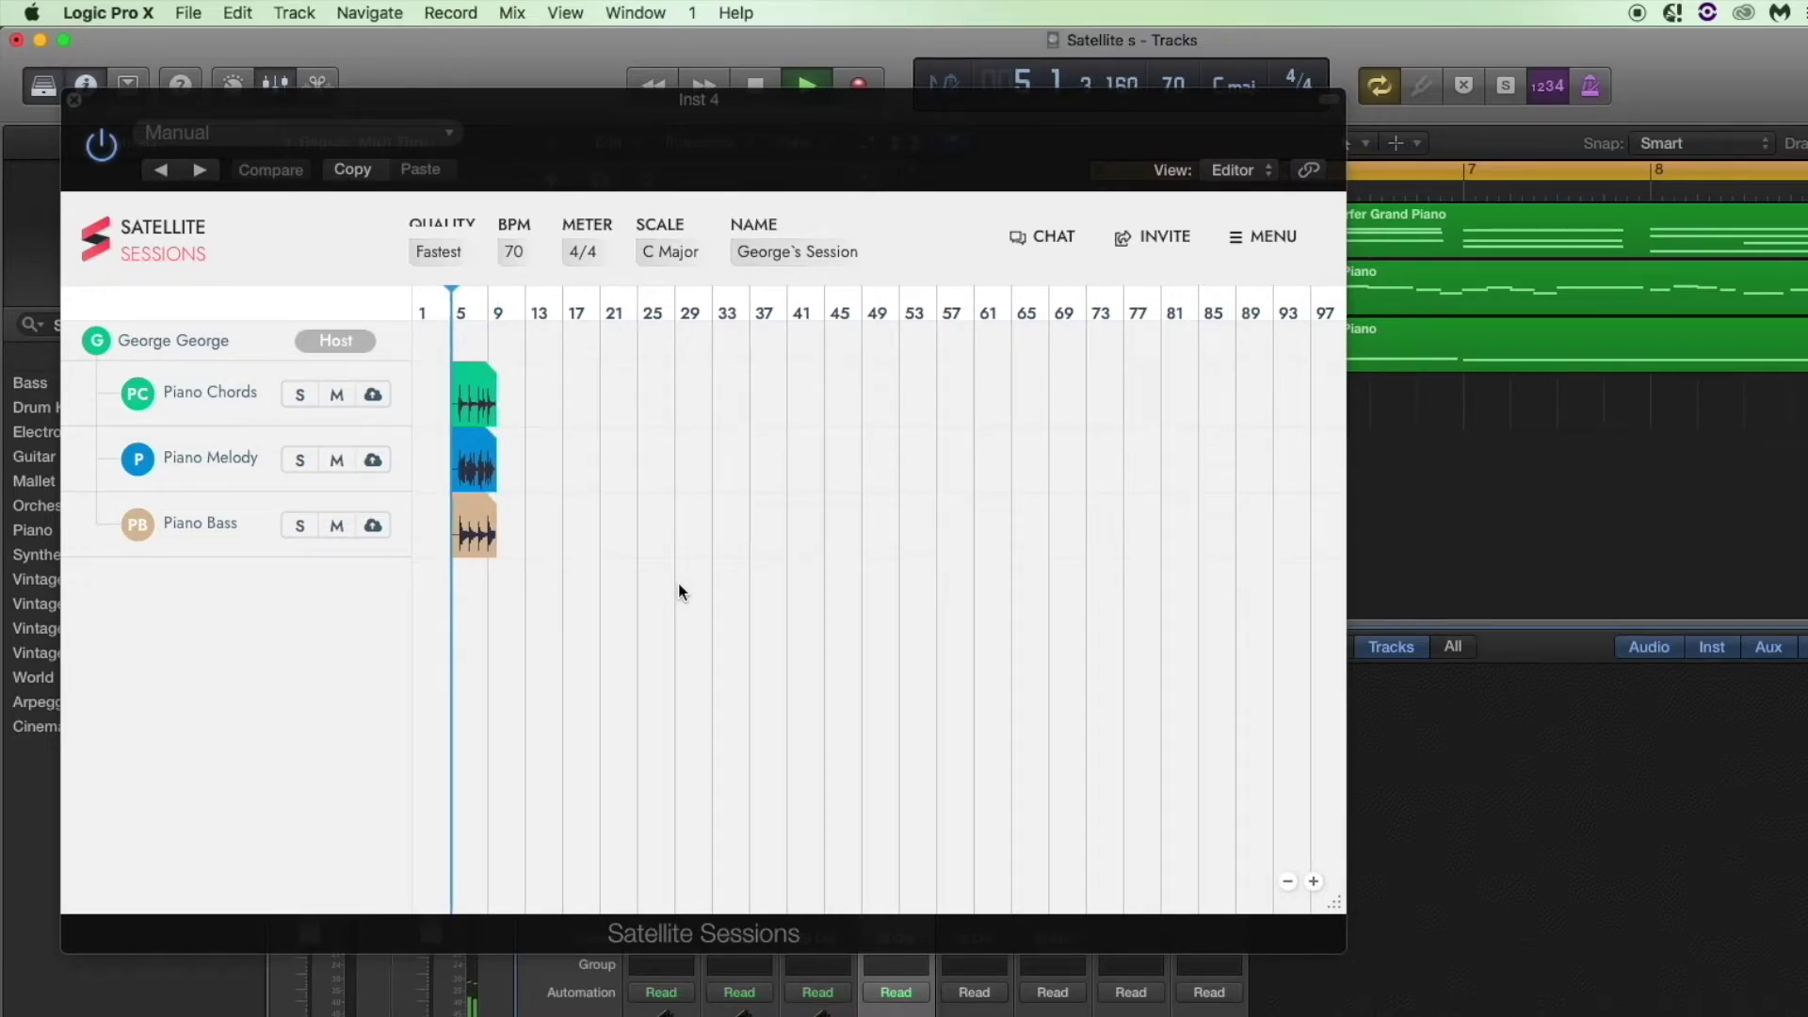
key("space")
left_click(1166, 239)
Send a Co-Host invitation to the collaborator's e-mail address.
left_click(857, 405)
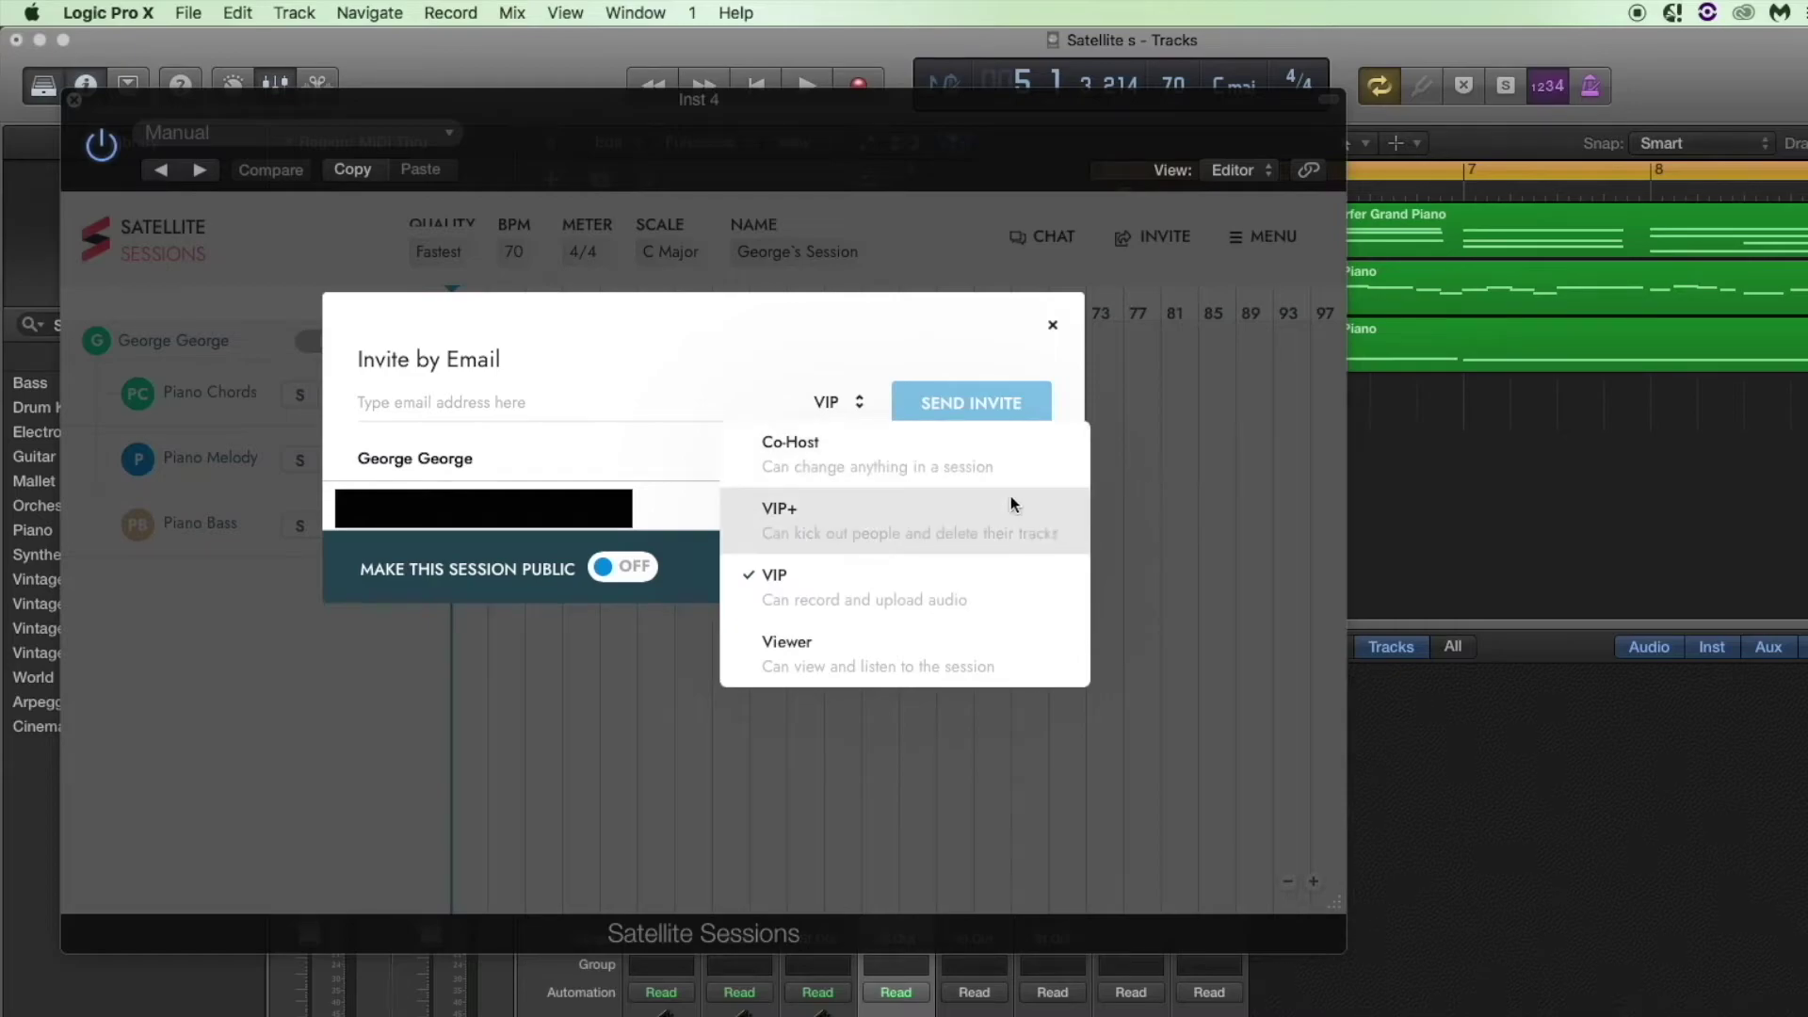
left_click(820, 454)
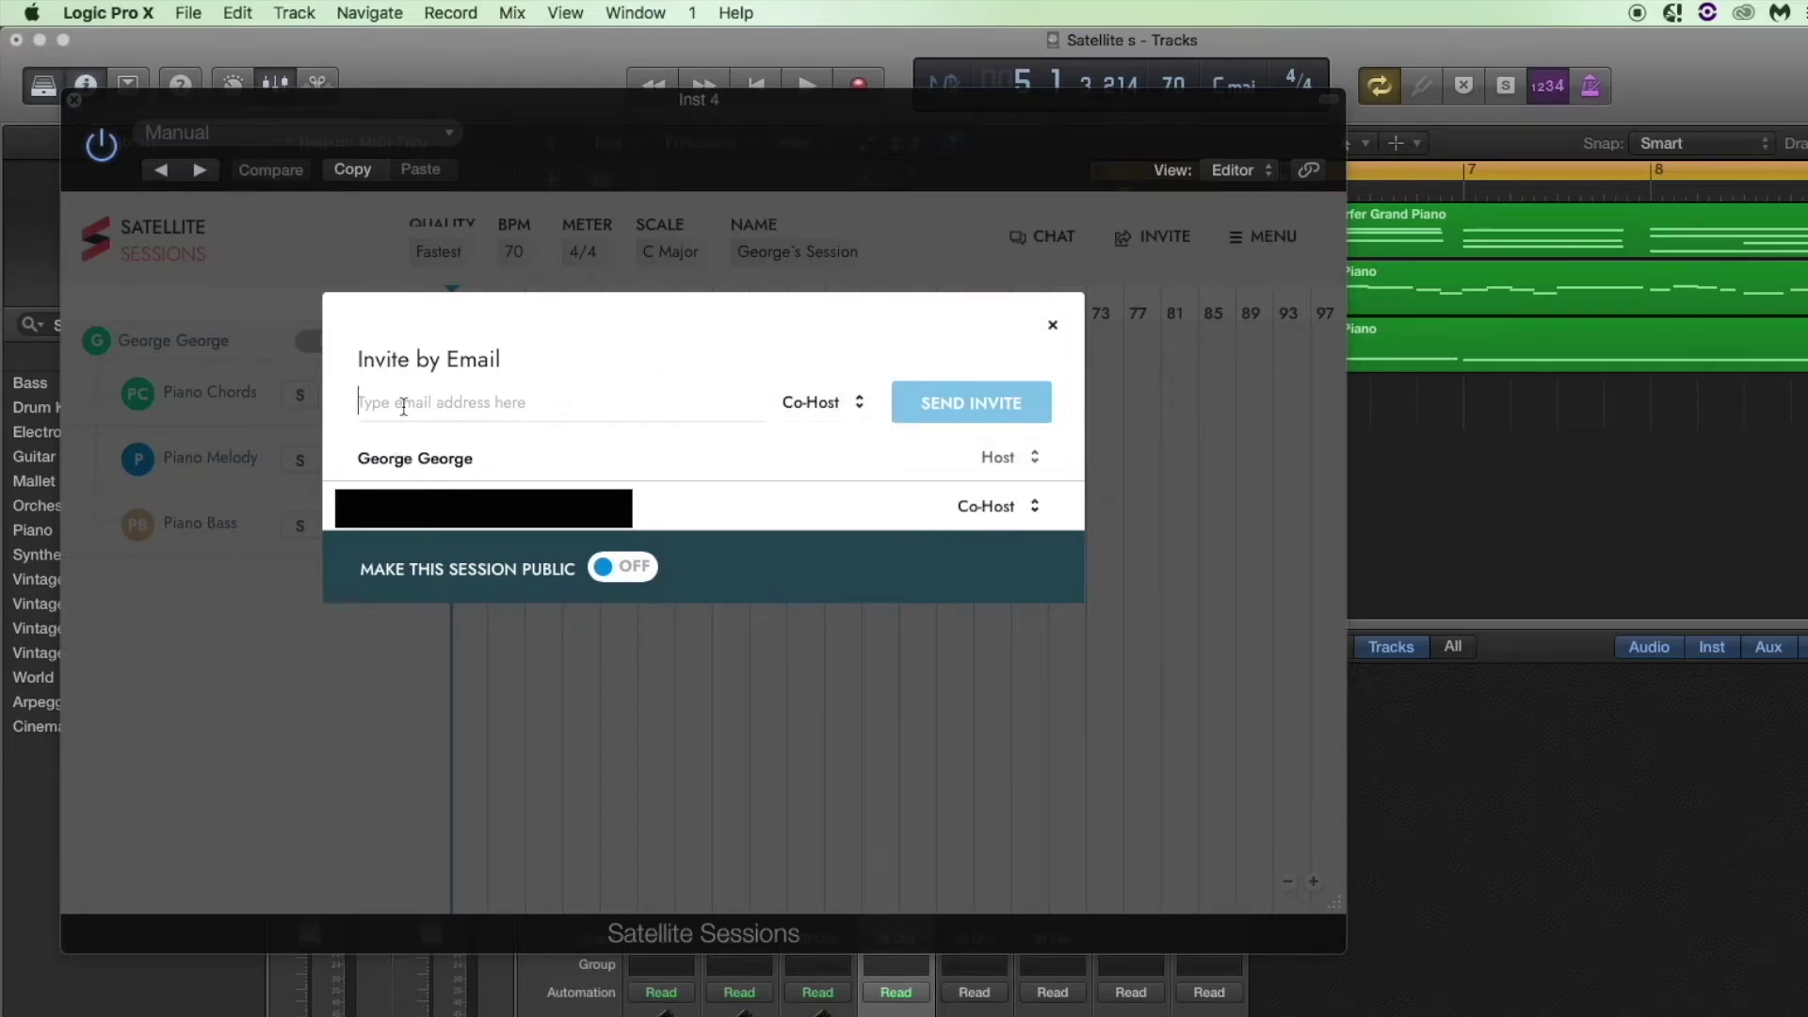
key("super+v")
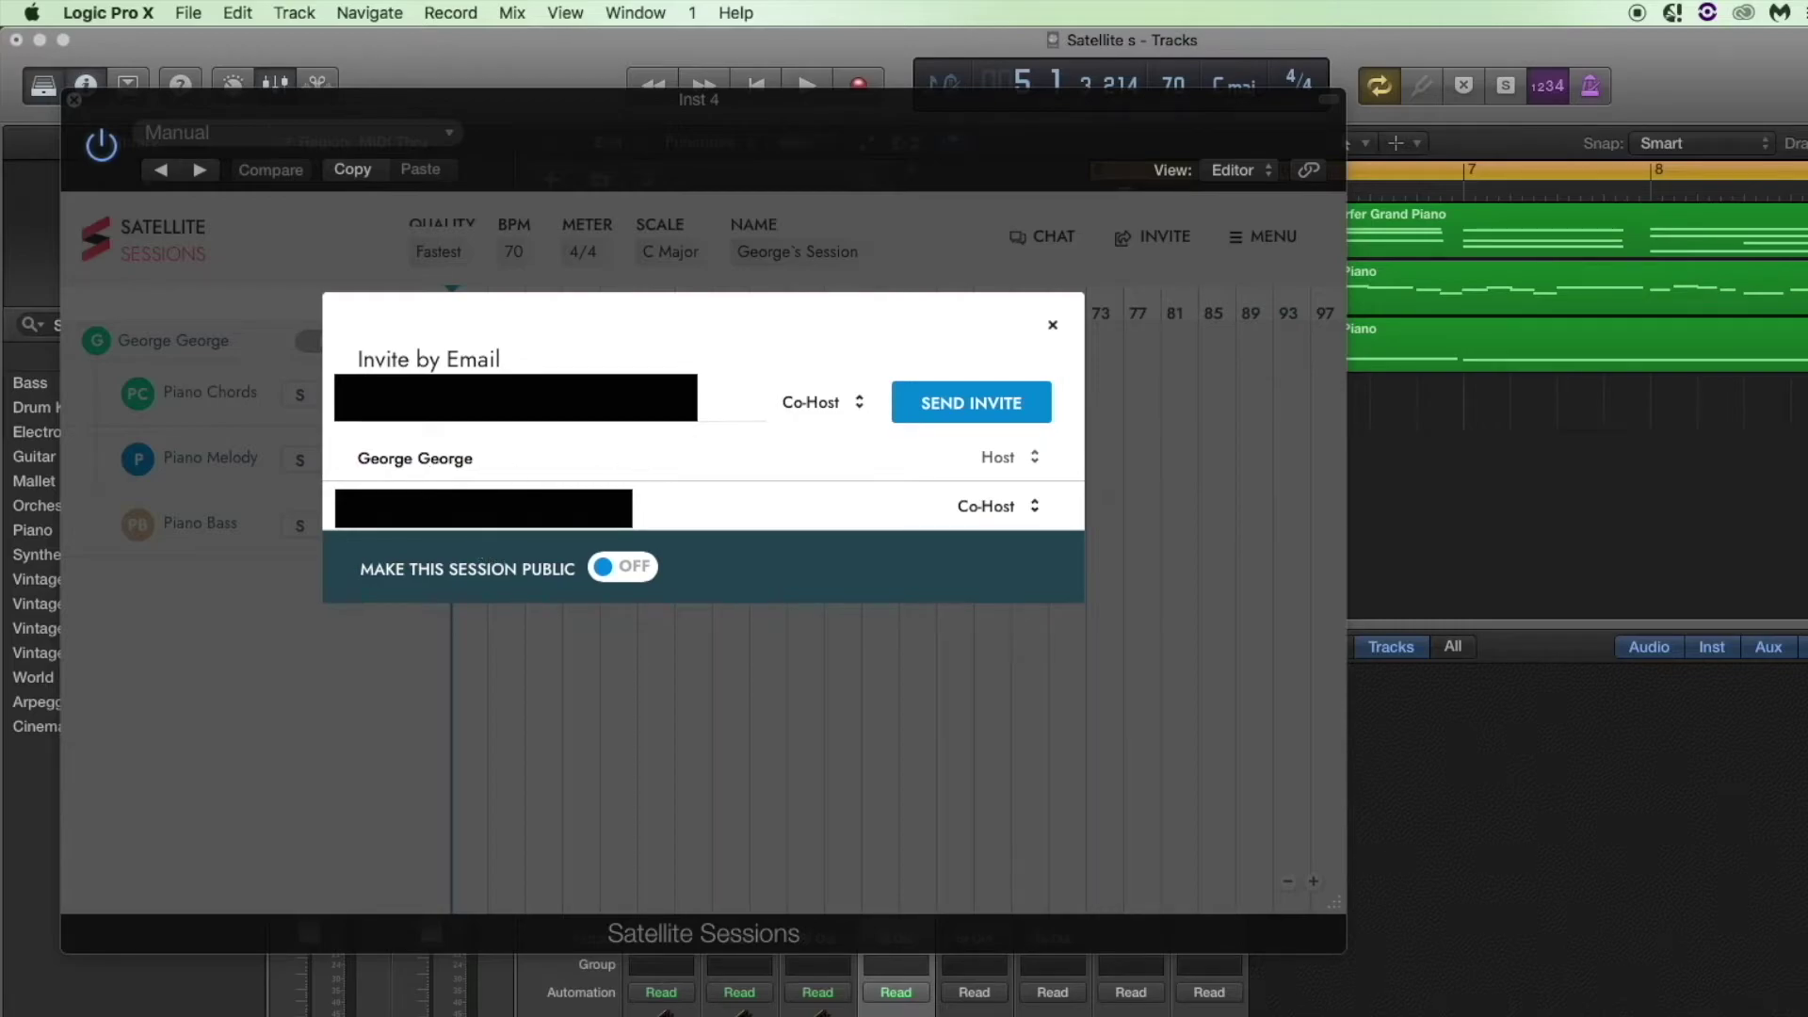
left_click(962, 404)
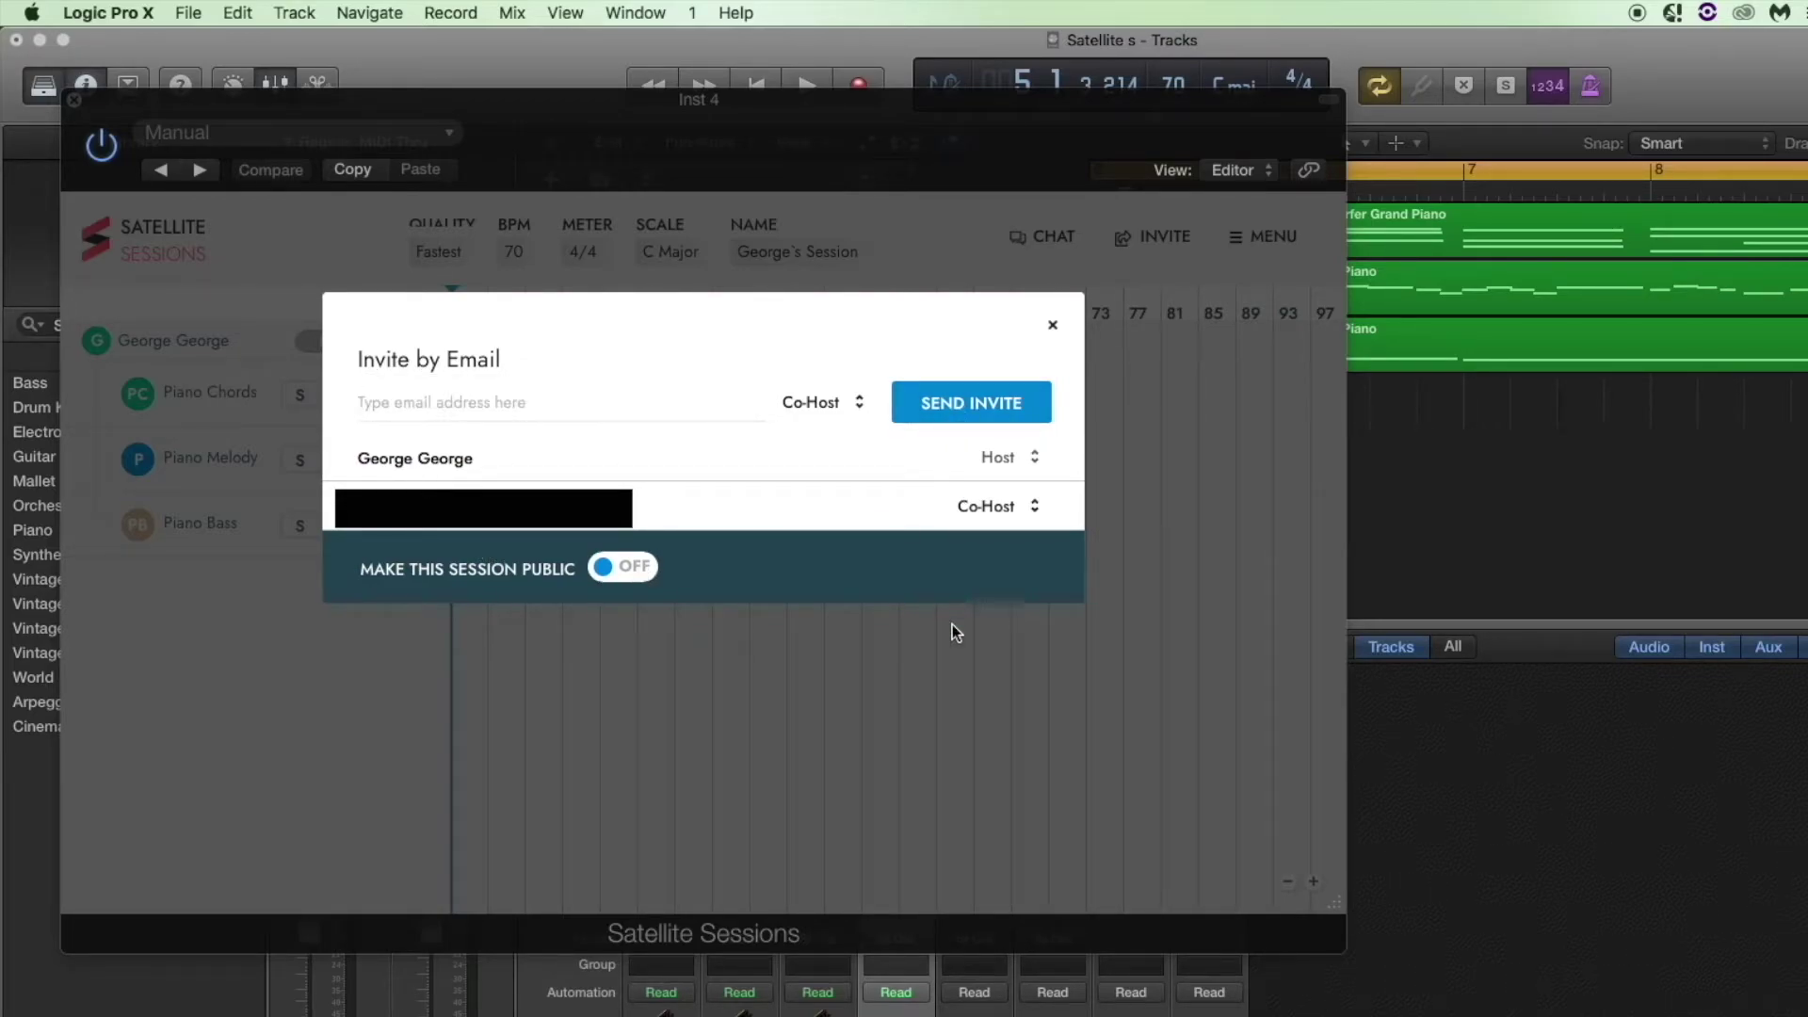
left_click(1053, 327)
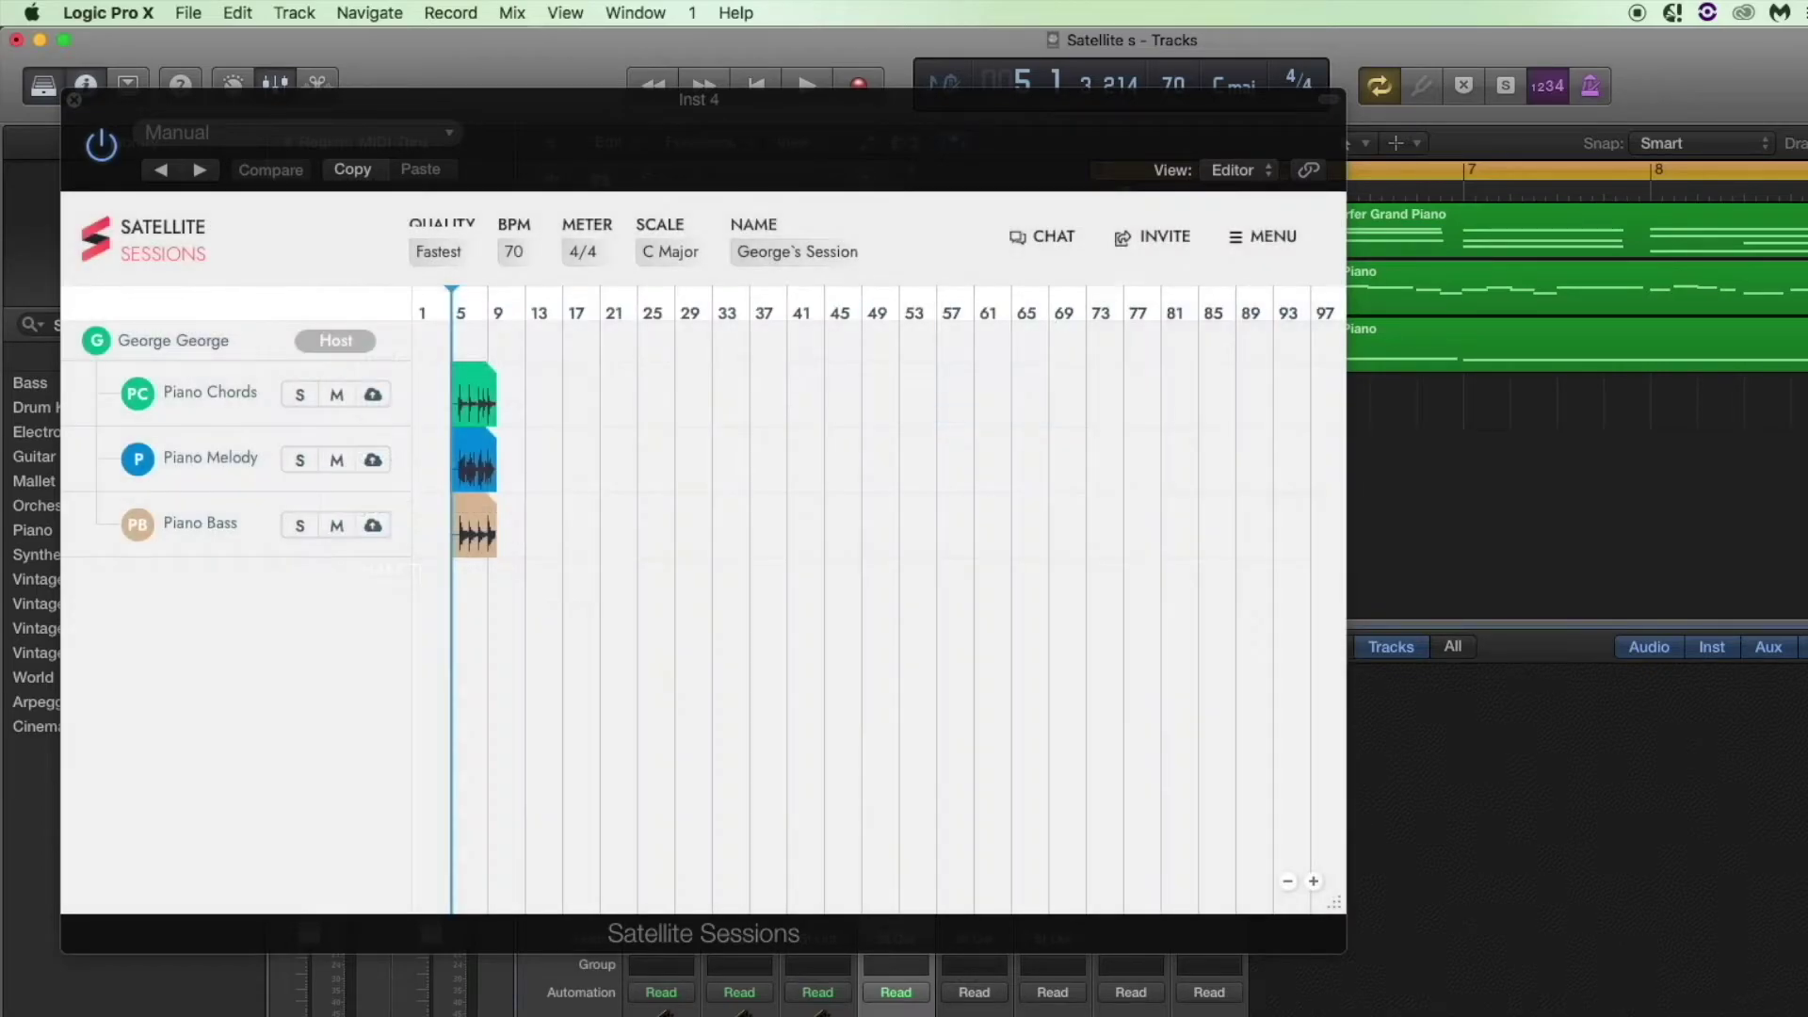
Copy the invite ID from the invitation e-mail in Mail and return to Logic.
key("super+Tab")
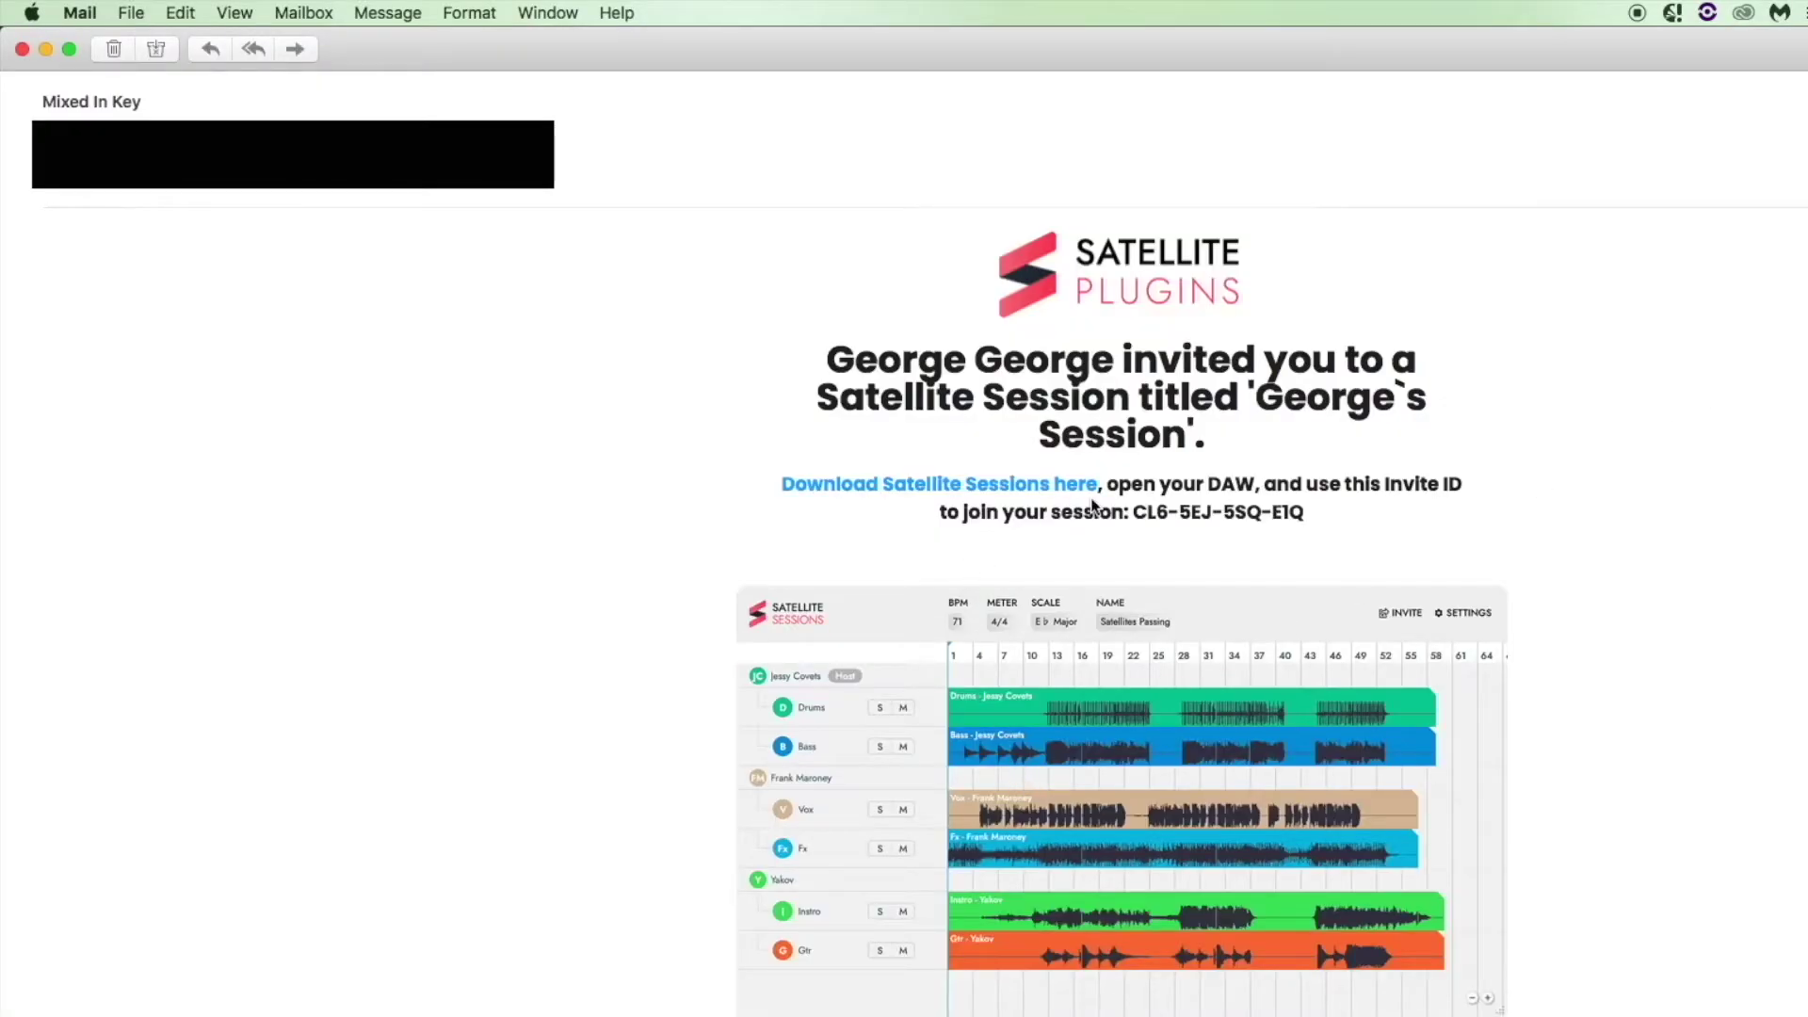
left_click_drag(1133, 512, 1300, 511)
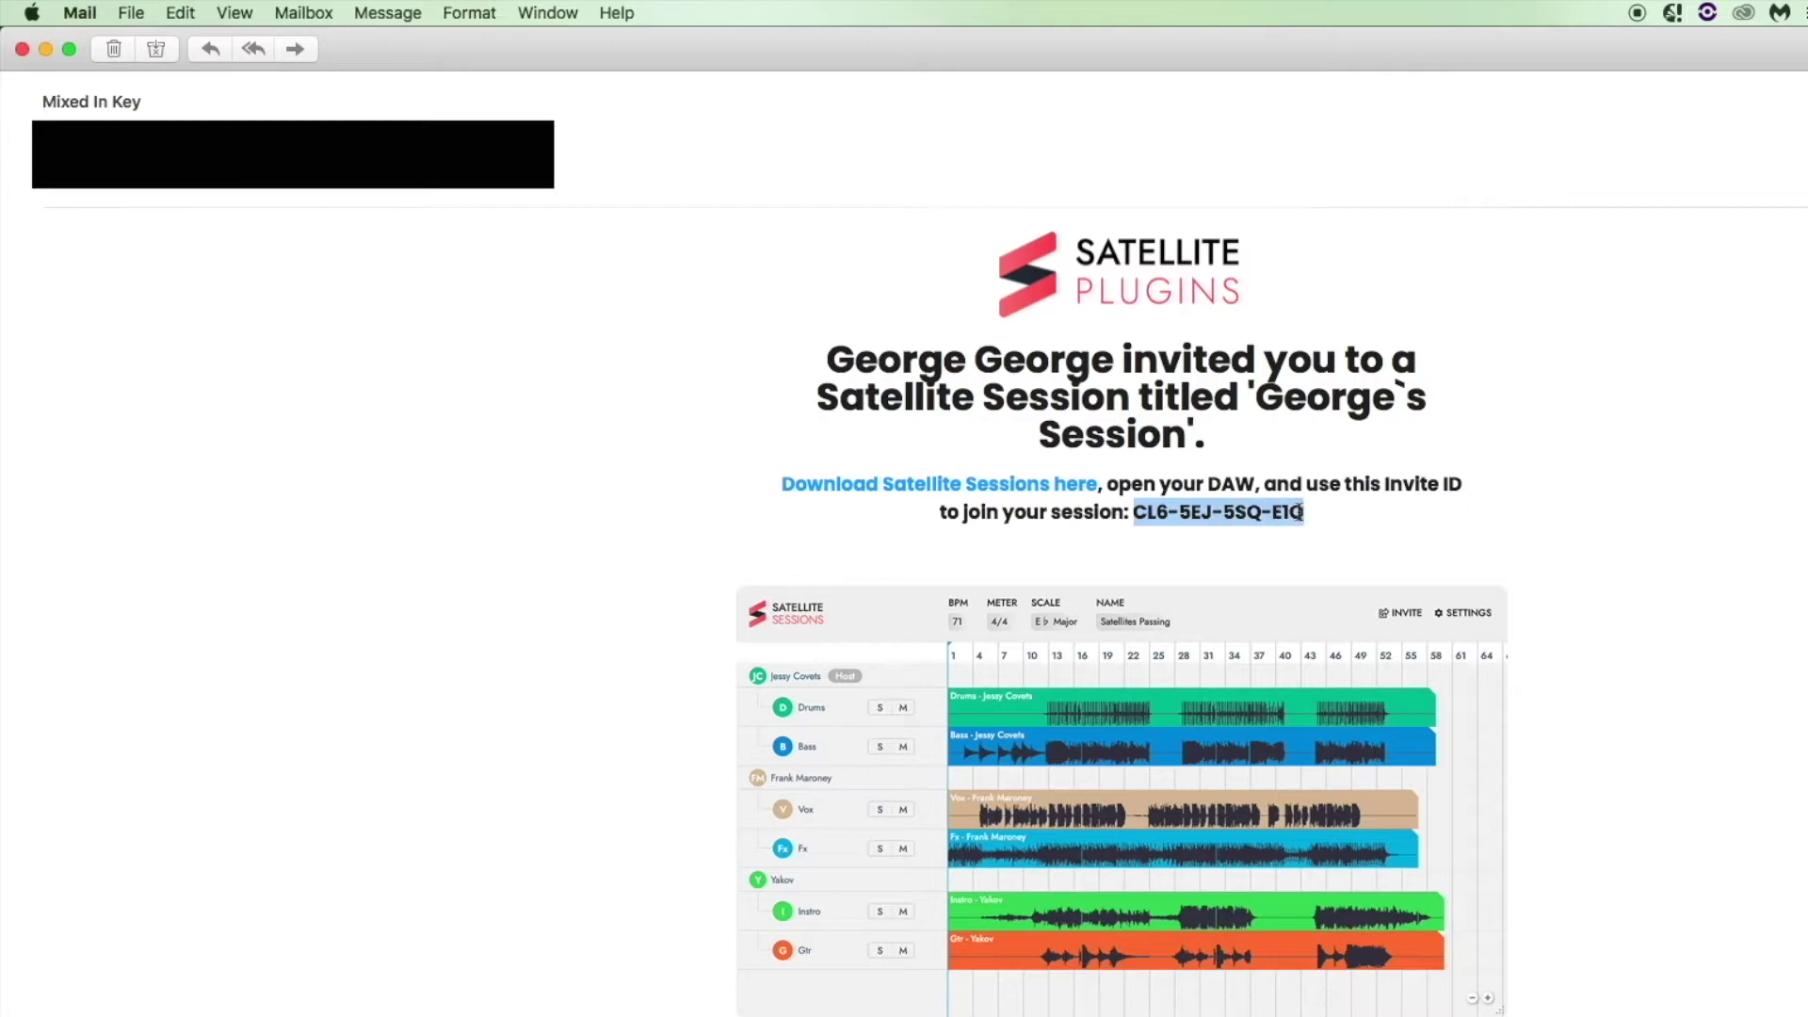
right_click(1196, 516)
left_click(1263, 584)
key("super+Tab")
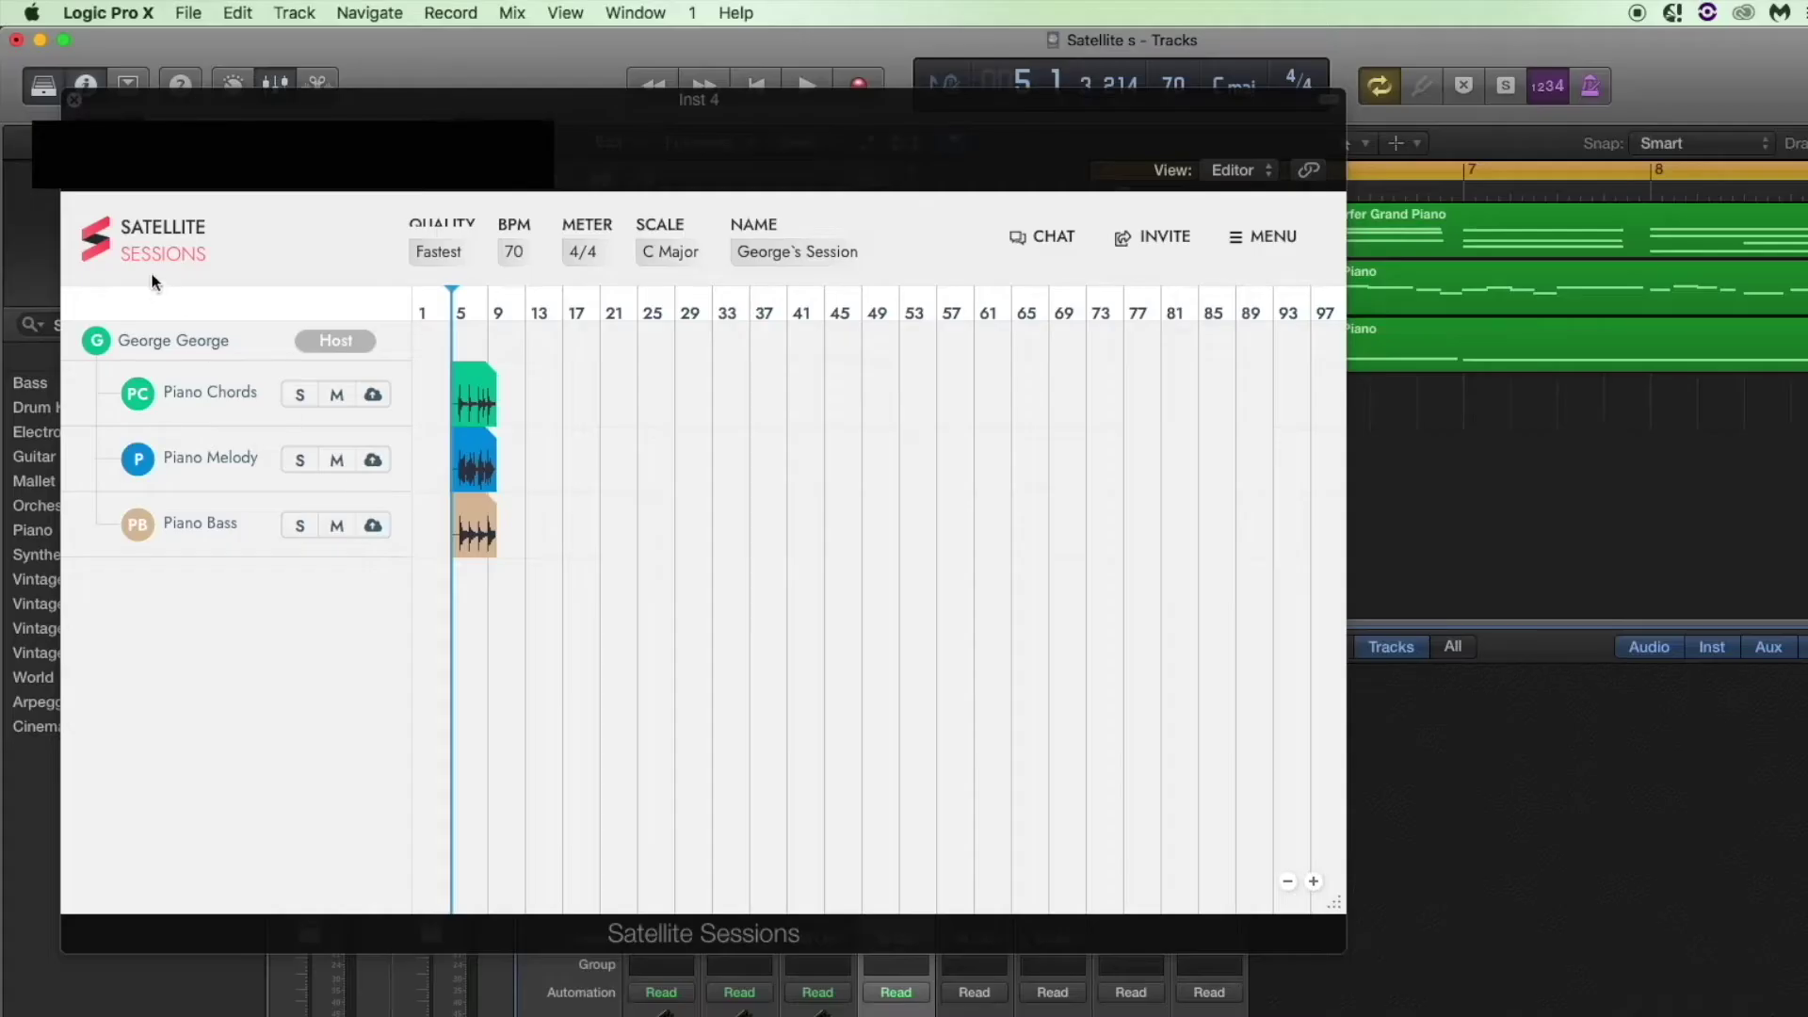
Close the Satellite Sessions window and the project, saving the changes.
left_click(74, 99)
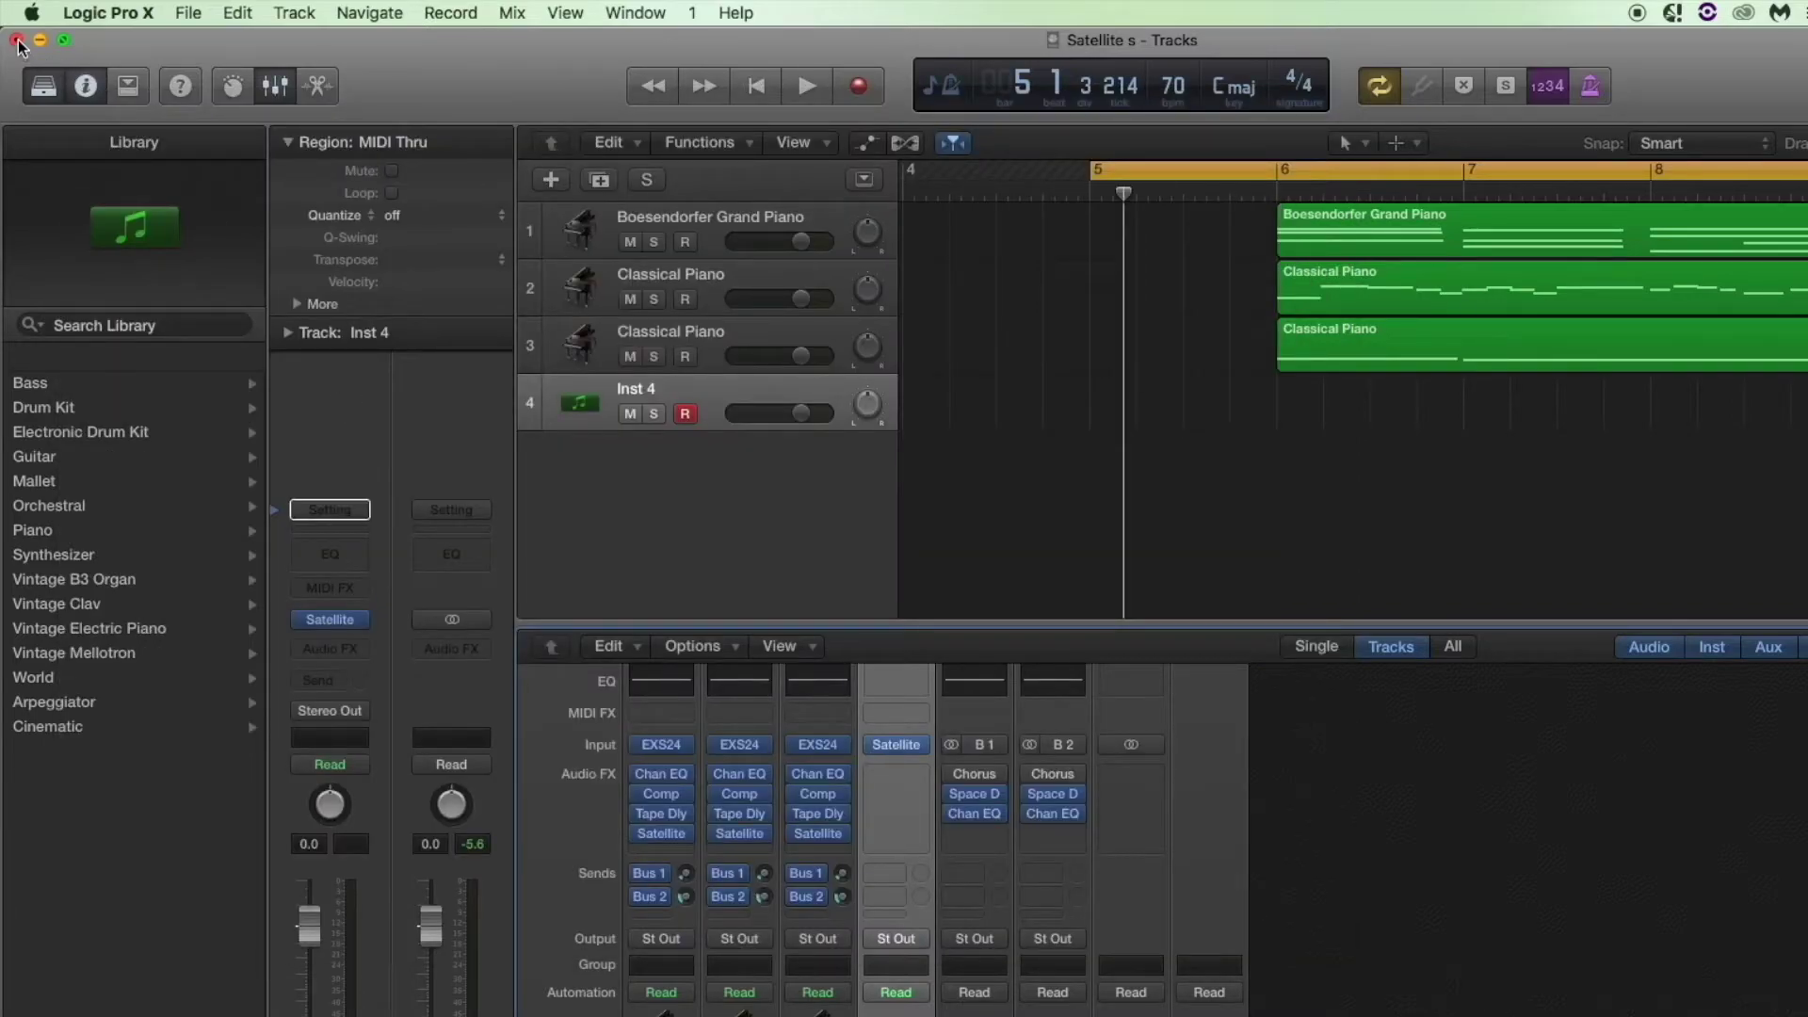
left_click(17, 40)
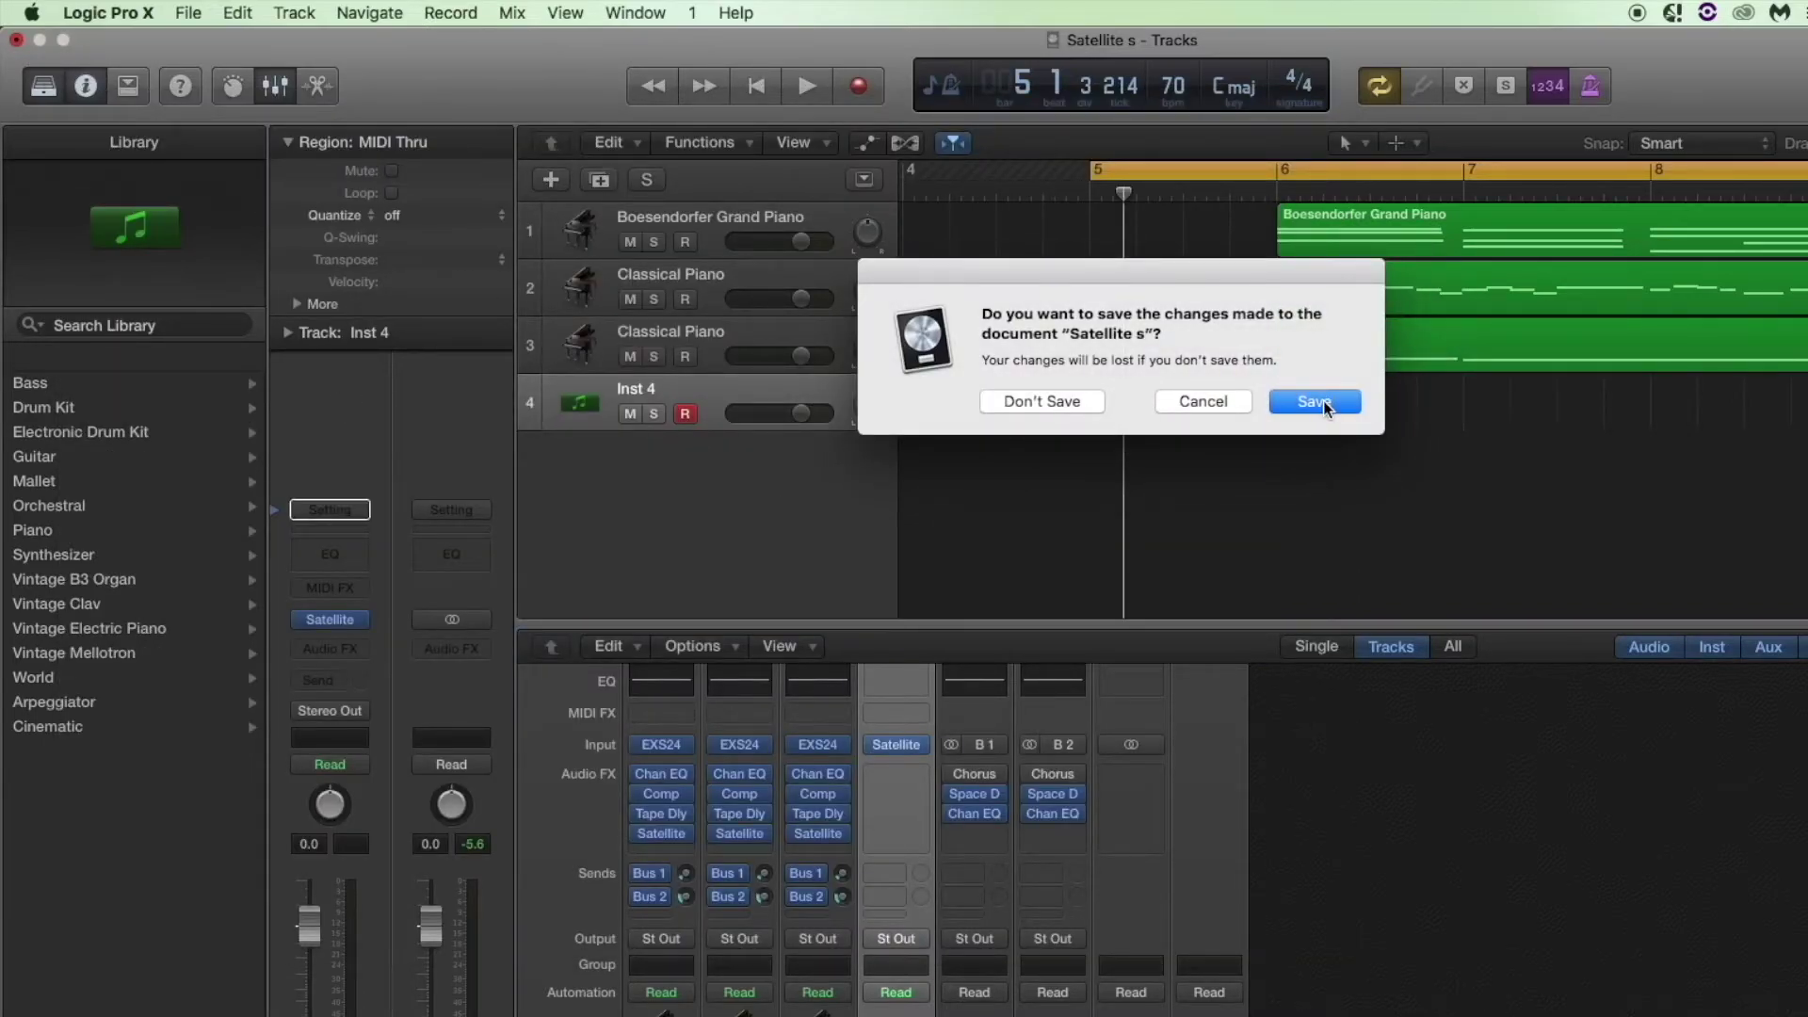
left_click(1314, 401)
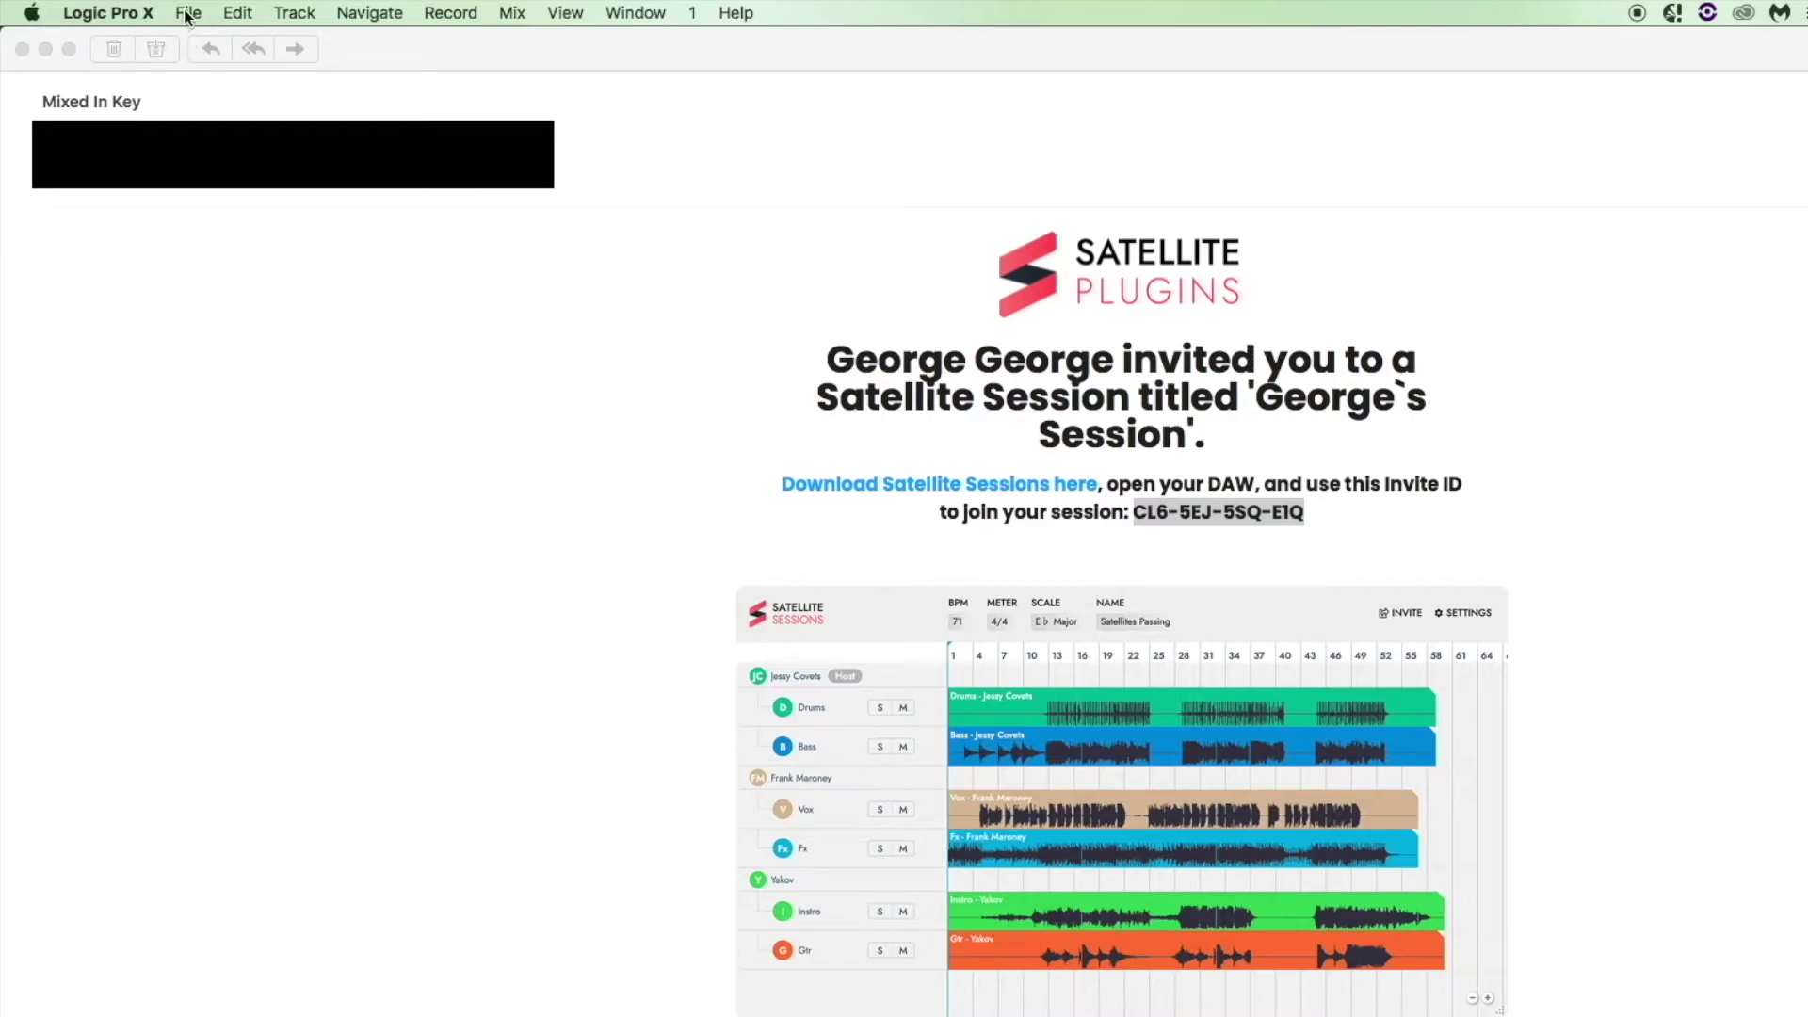
Start a new project with one stereo Satellite Sessions software instrument track.
left_click(188, 14)
left_click(220, 44)
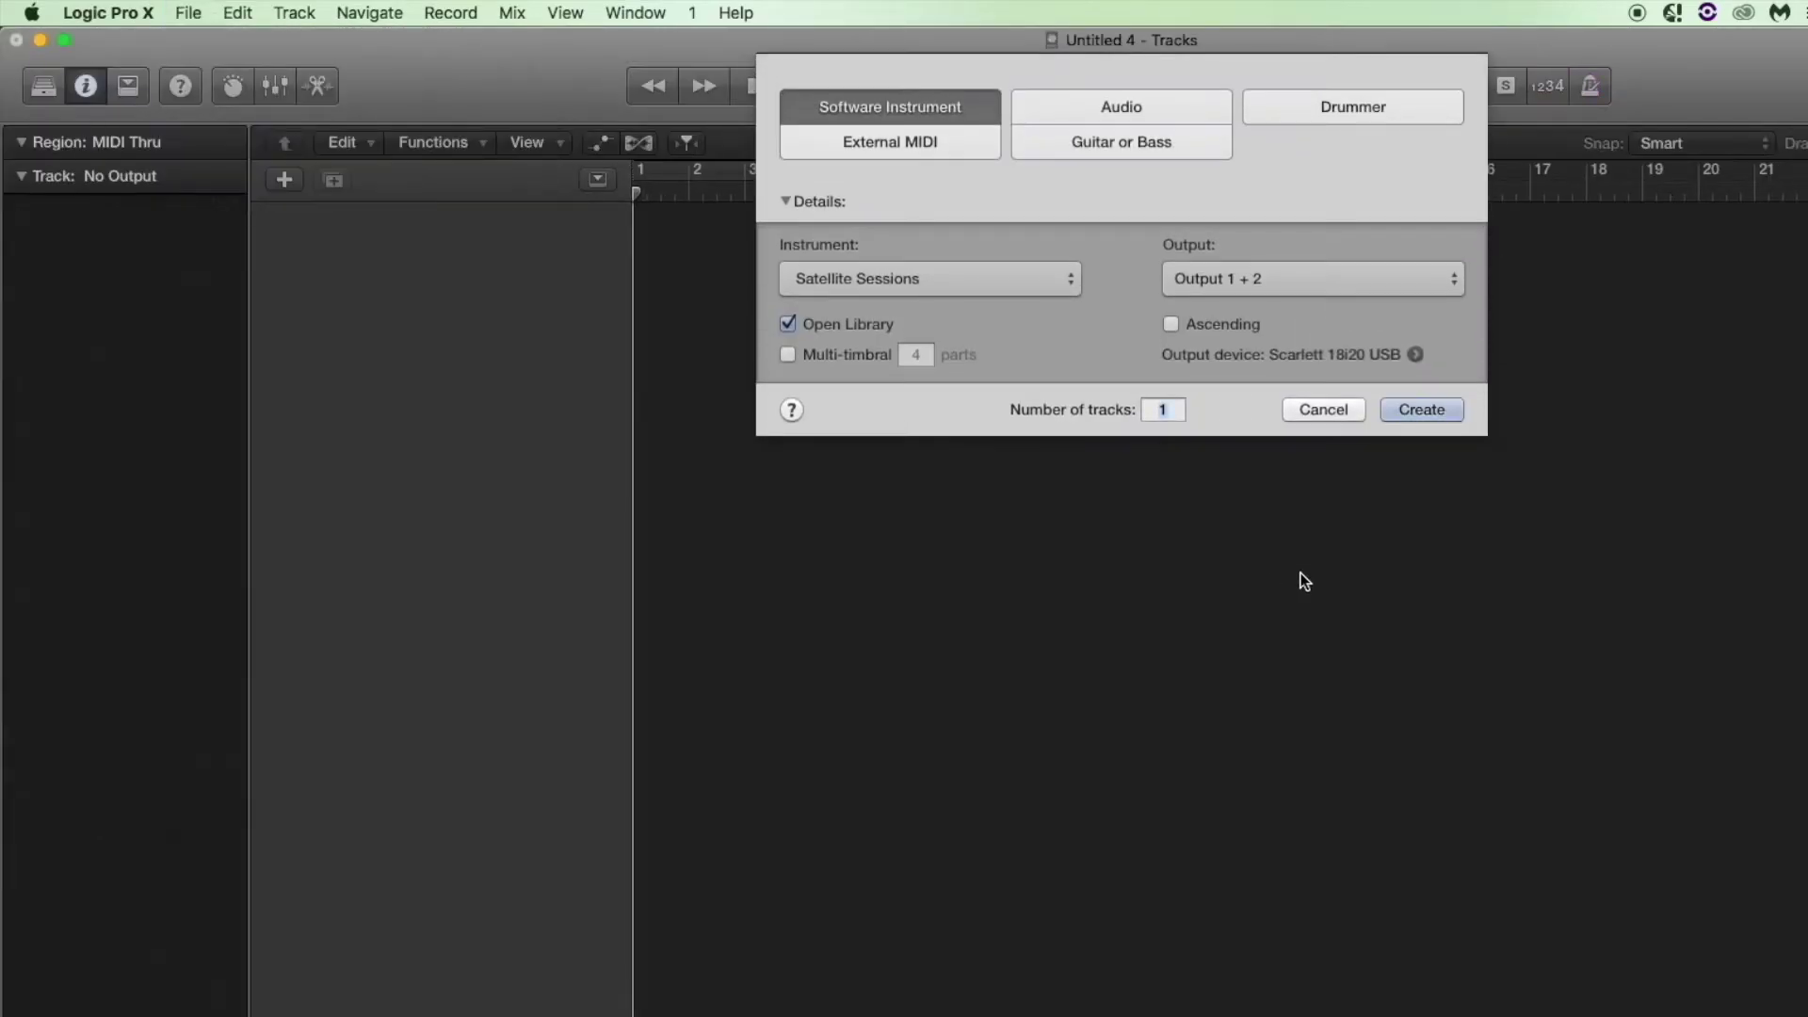
left_click(1093, 107)
left_click(945, 107)
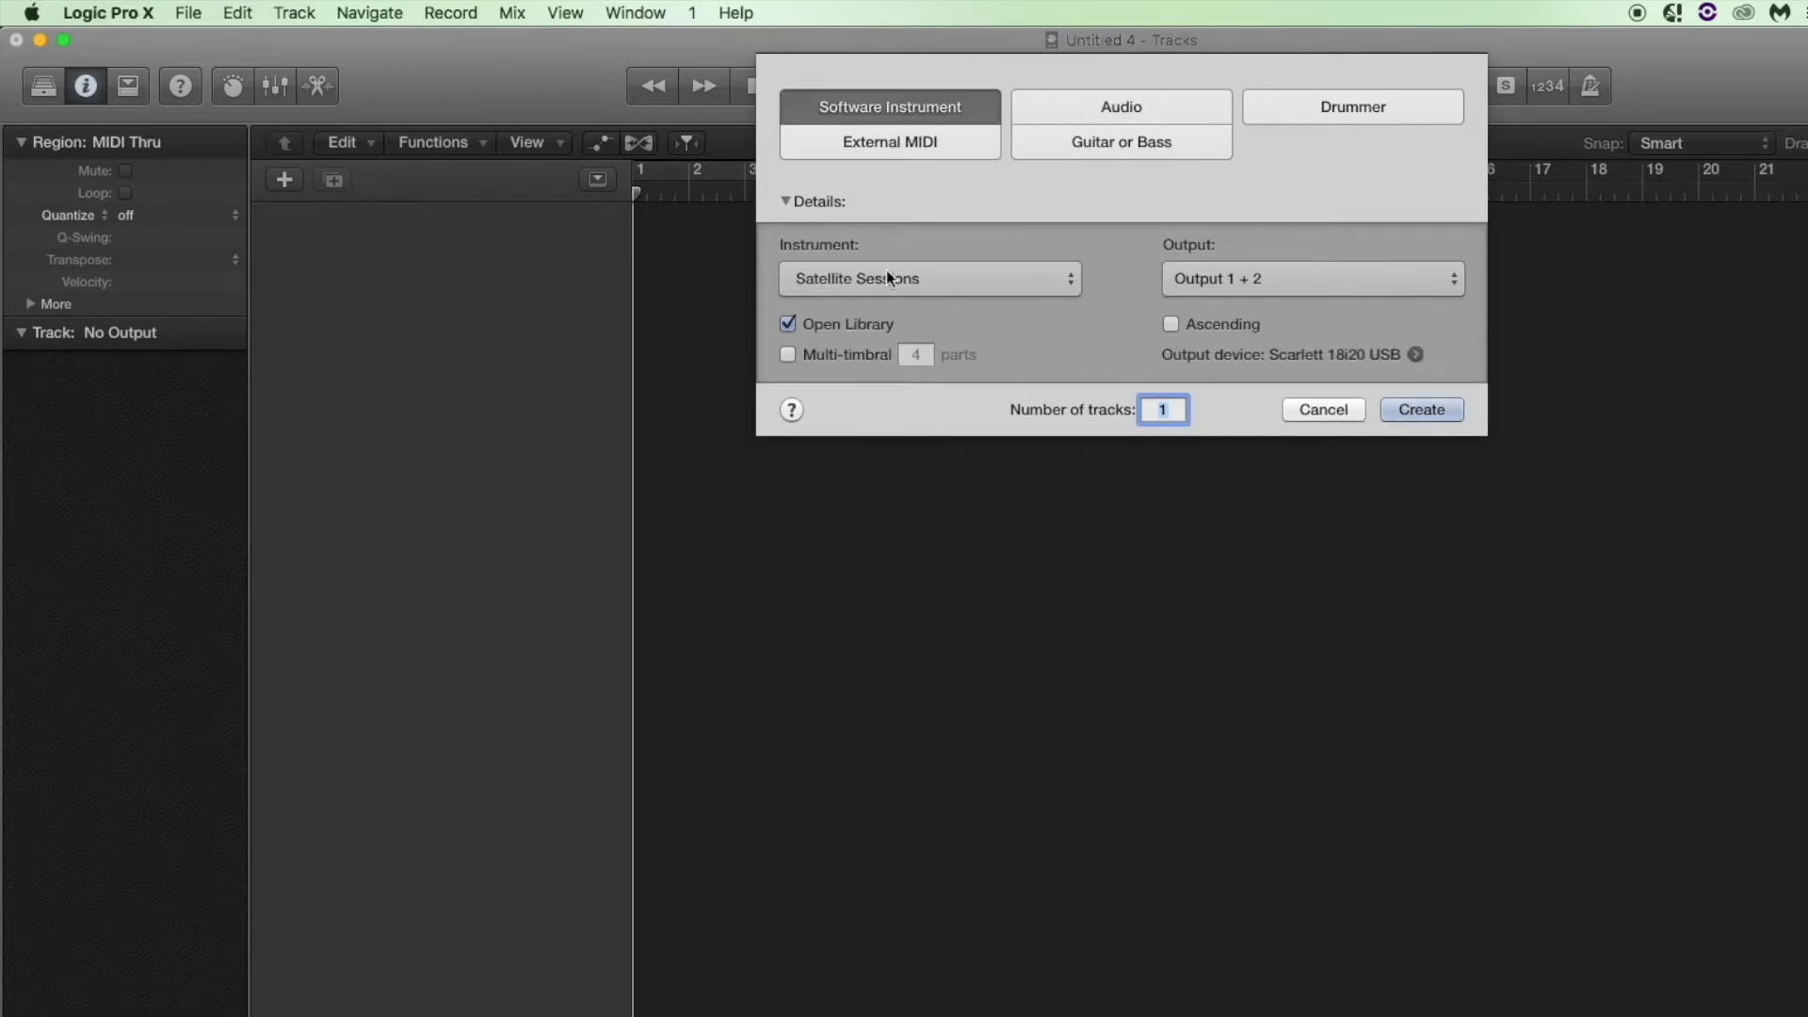
left_click(885, 277)
mouse_move(871, 780)
mouse_move(1215, 906)
mouse_move(1422, 928)
left_click(1589, 927)
left_click(1420, 407)
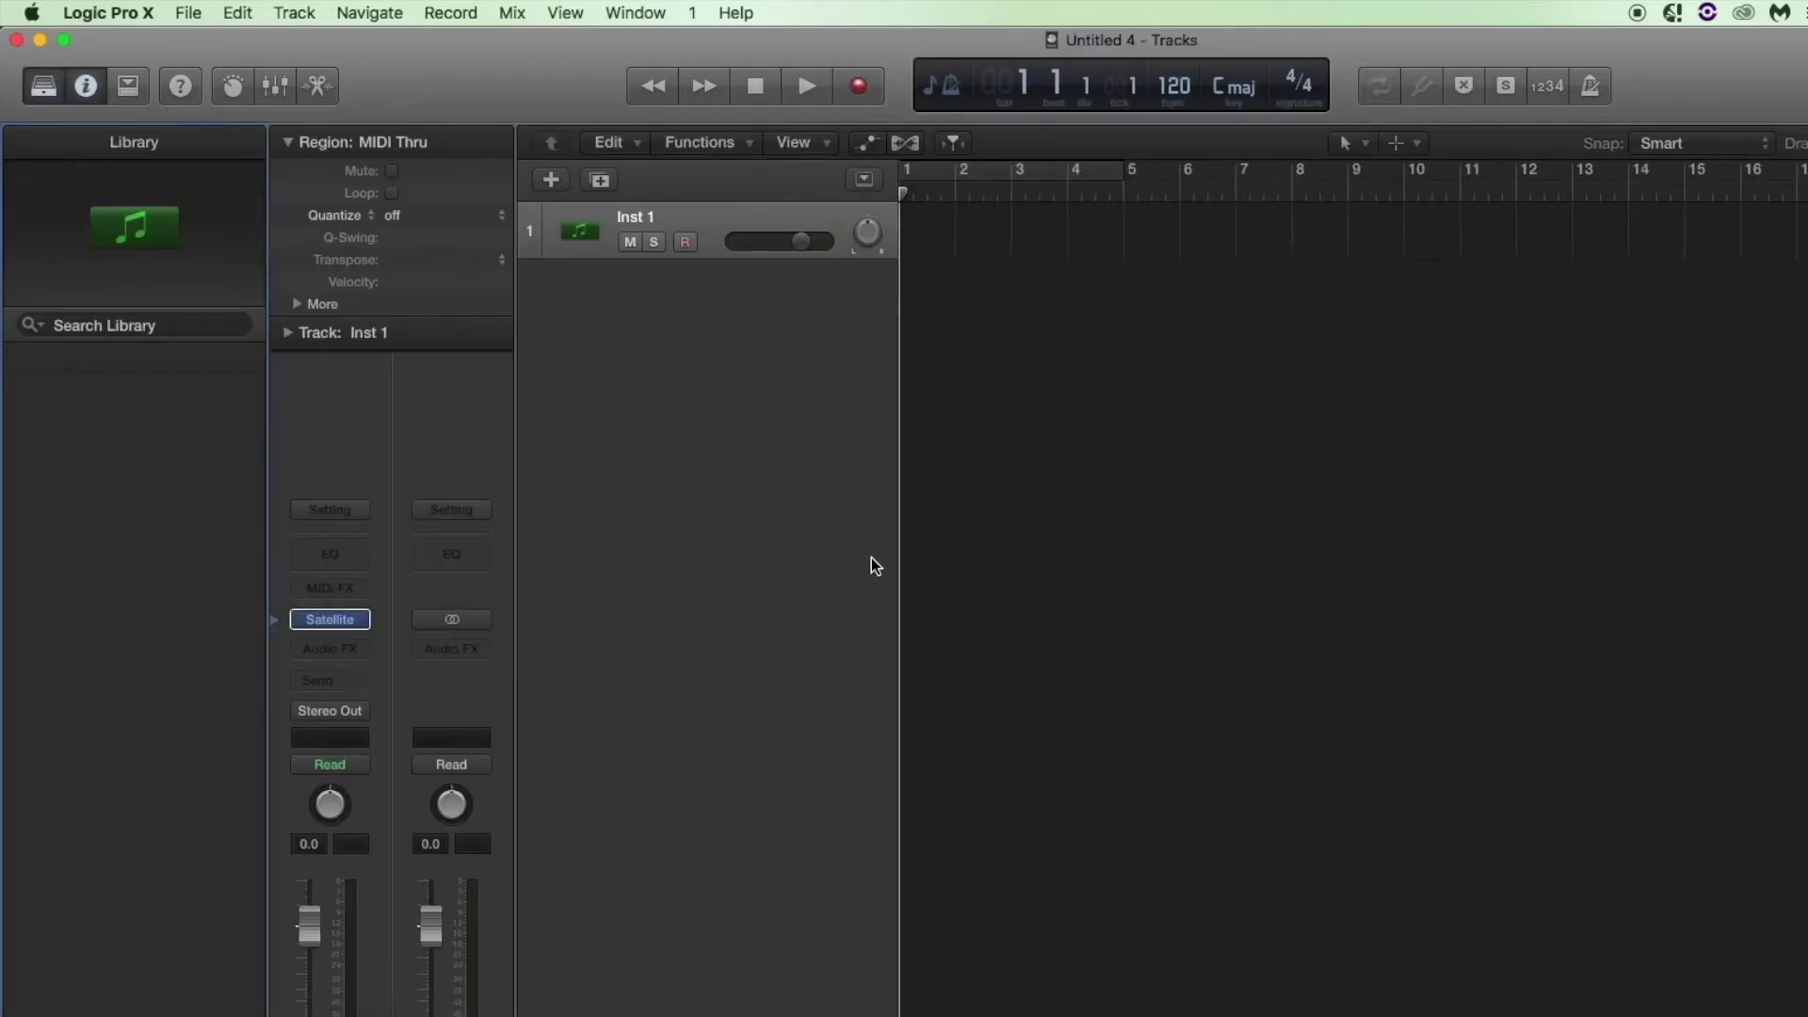
Join the shared session from Inst 1's Satellite Sessions plug-in using the copied invite ID.
key("x")
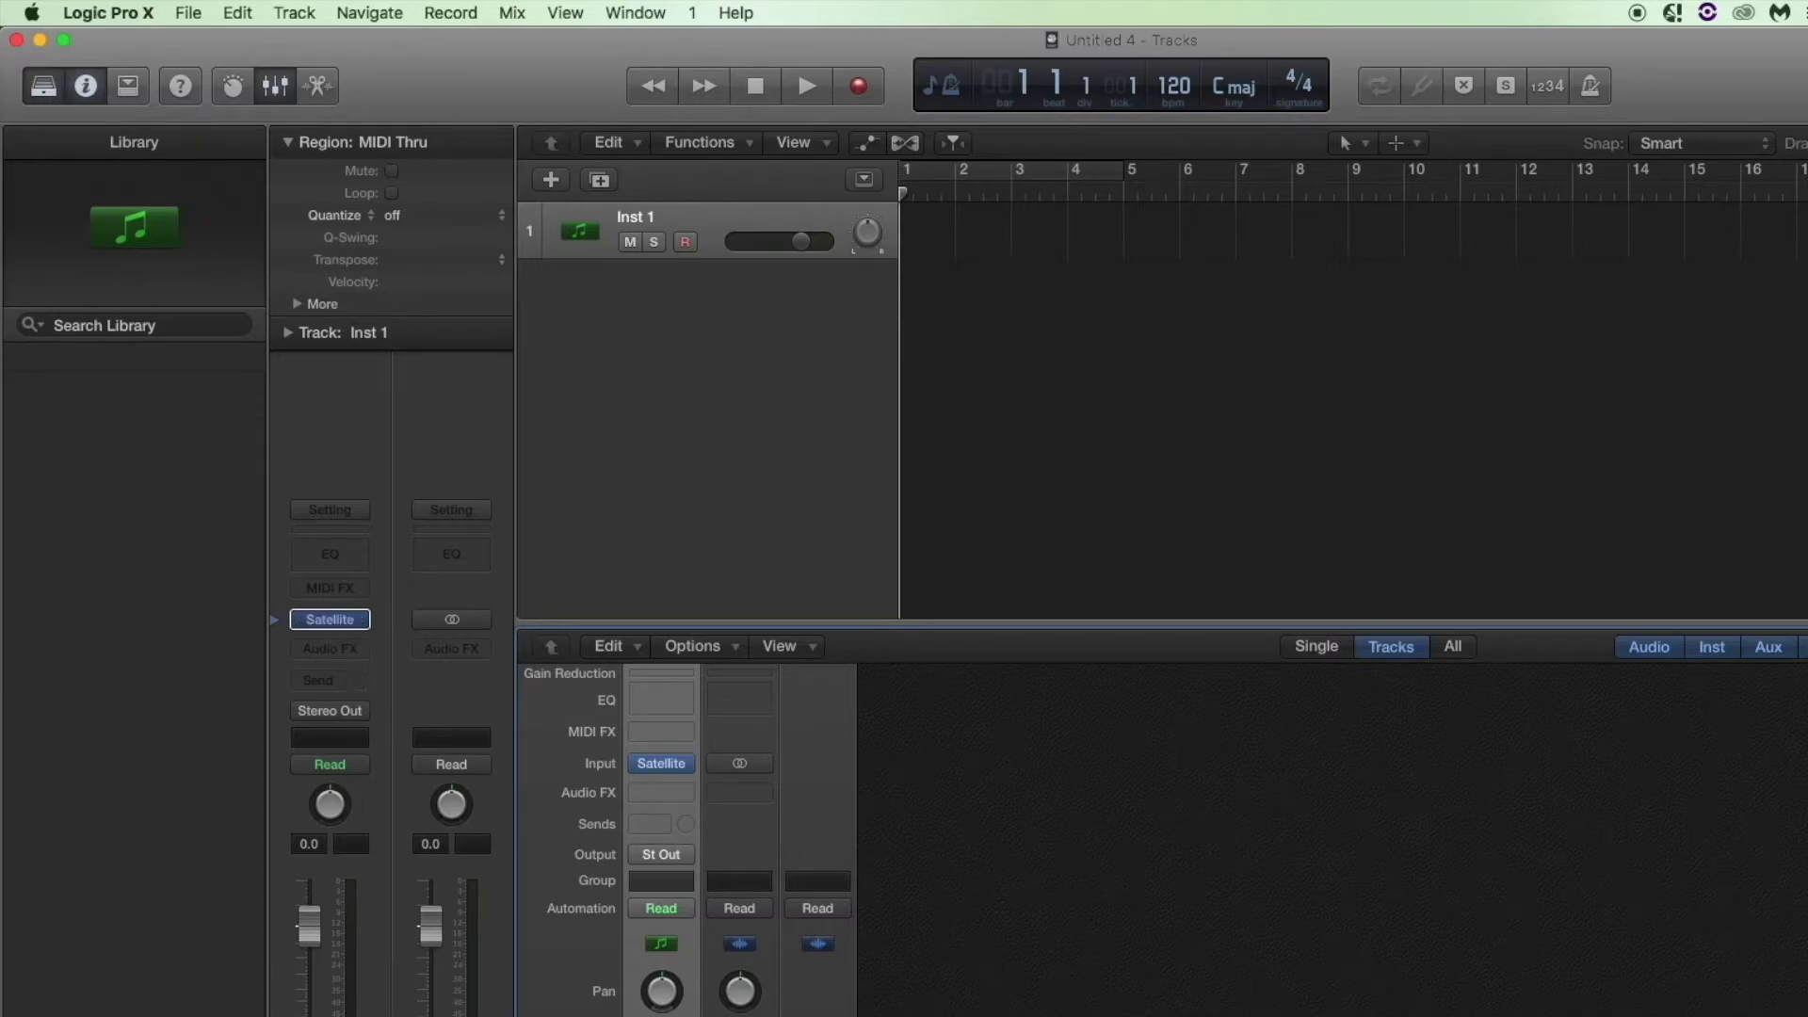
left_click(663, 765)
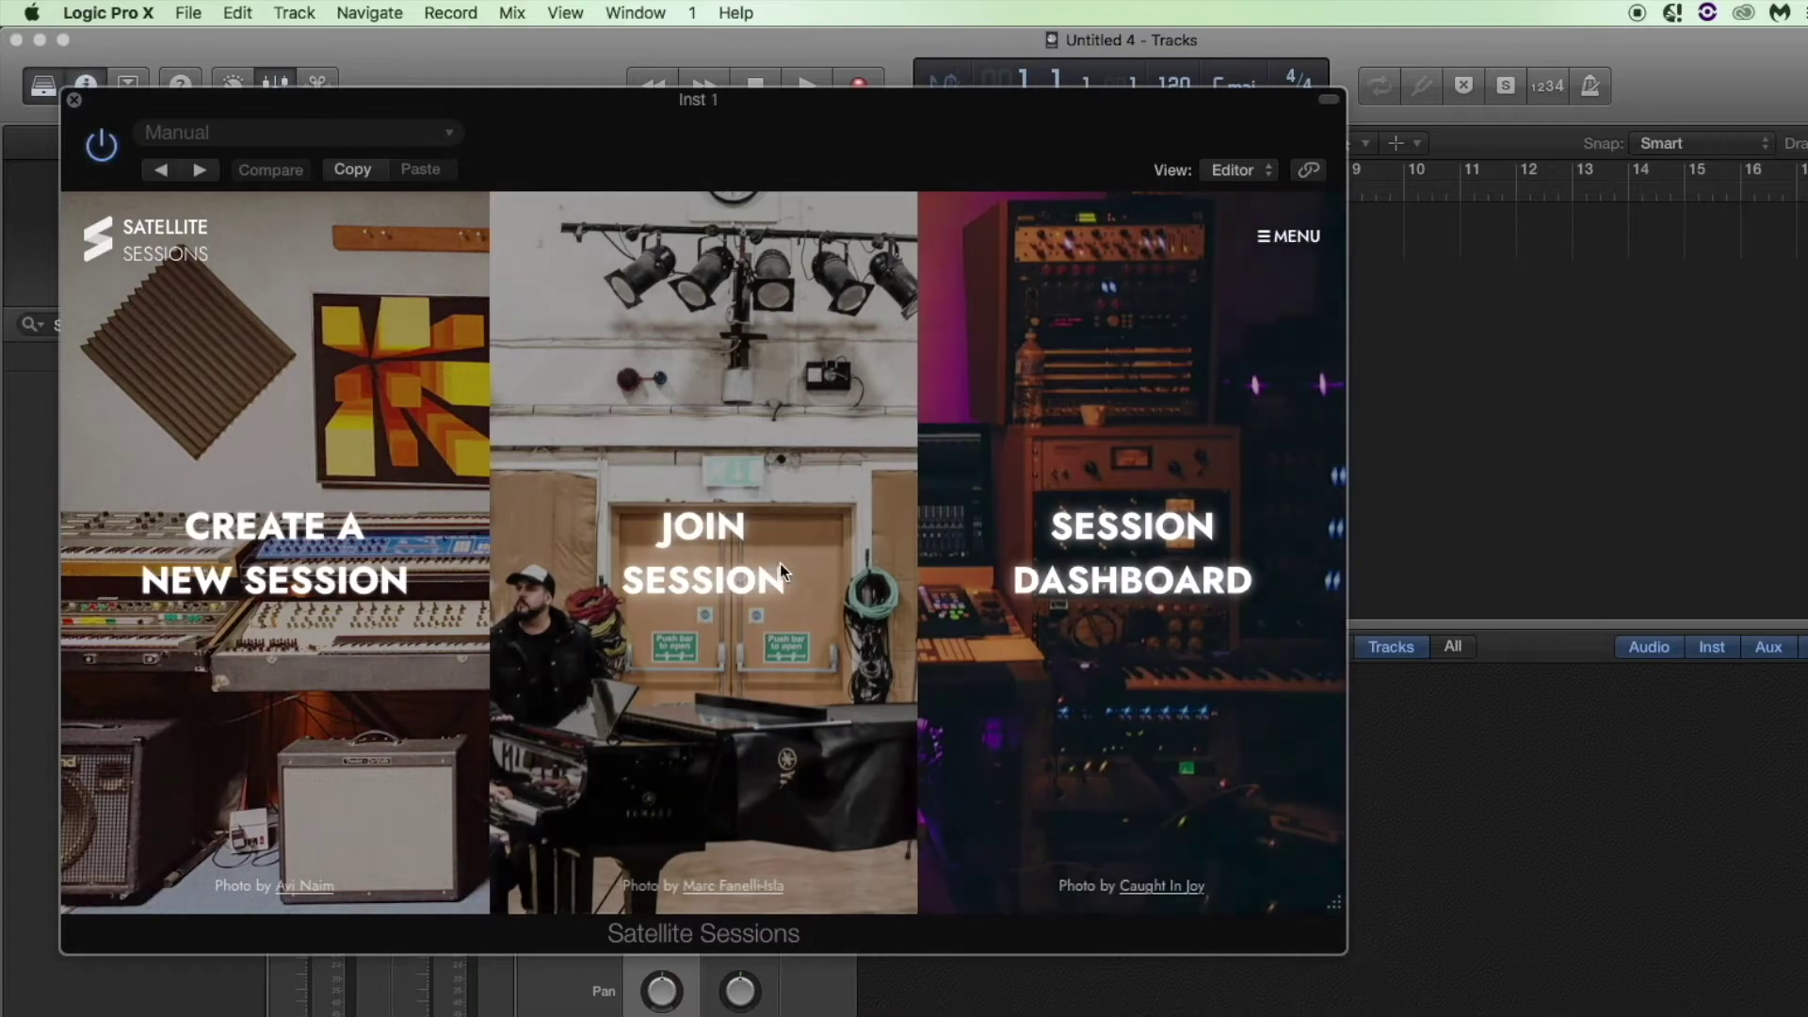
left_click(744, 574)
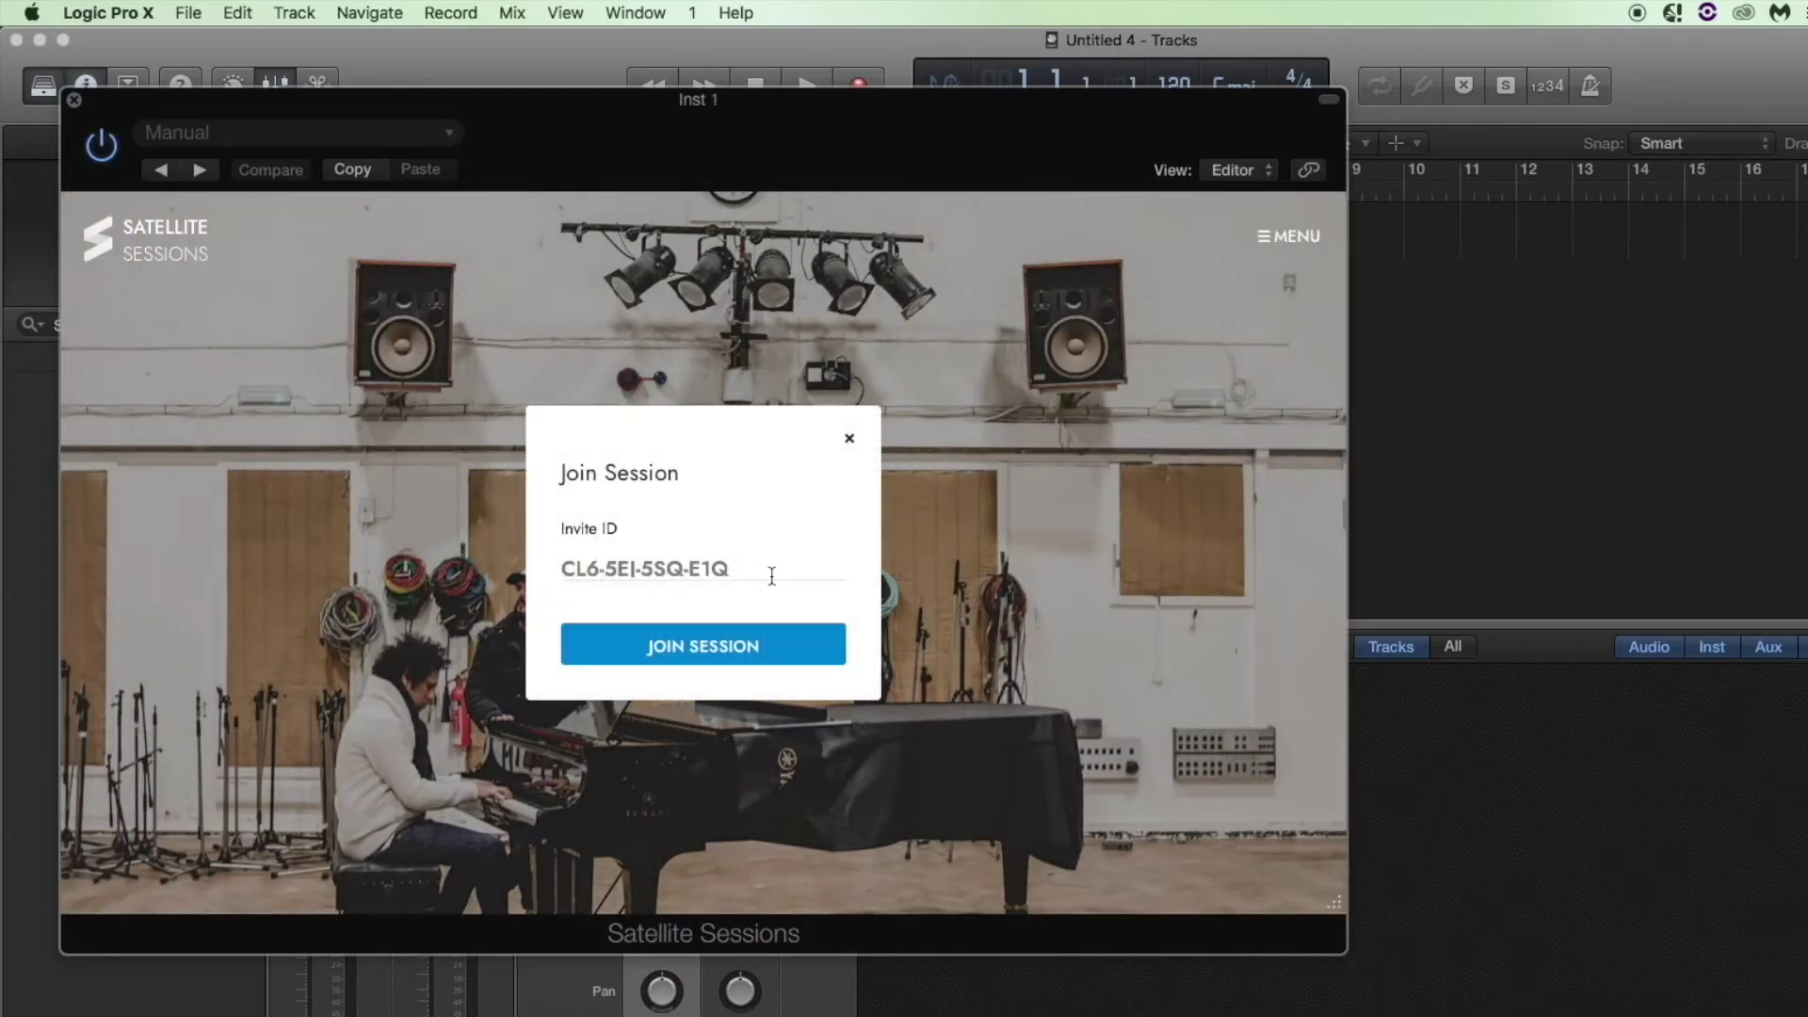
left_click_drag(764, 569, 543, 556)
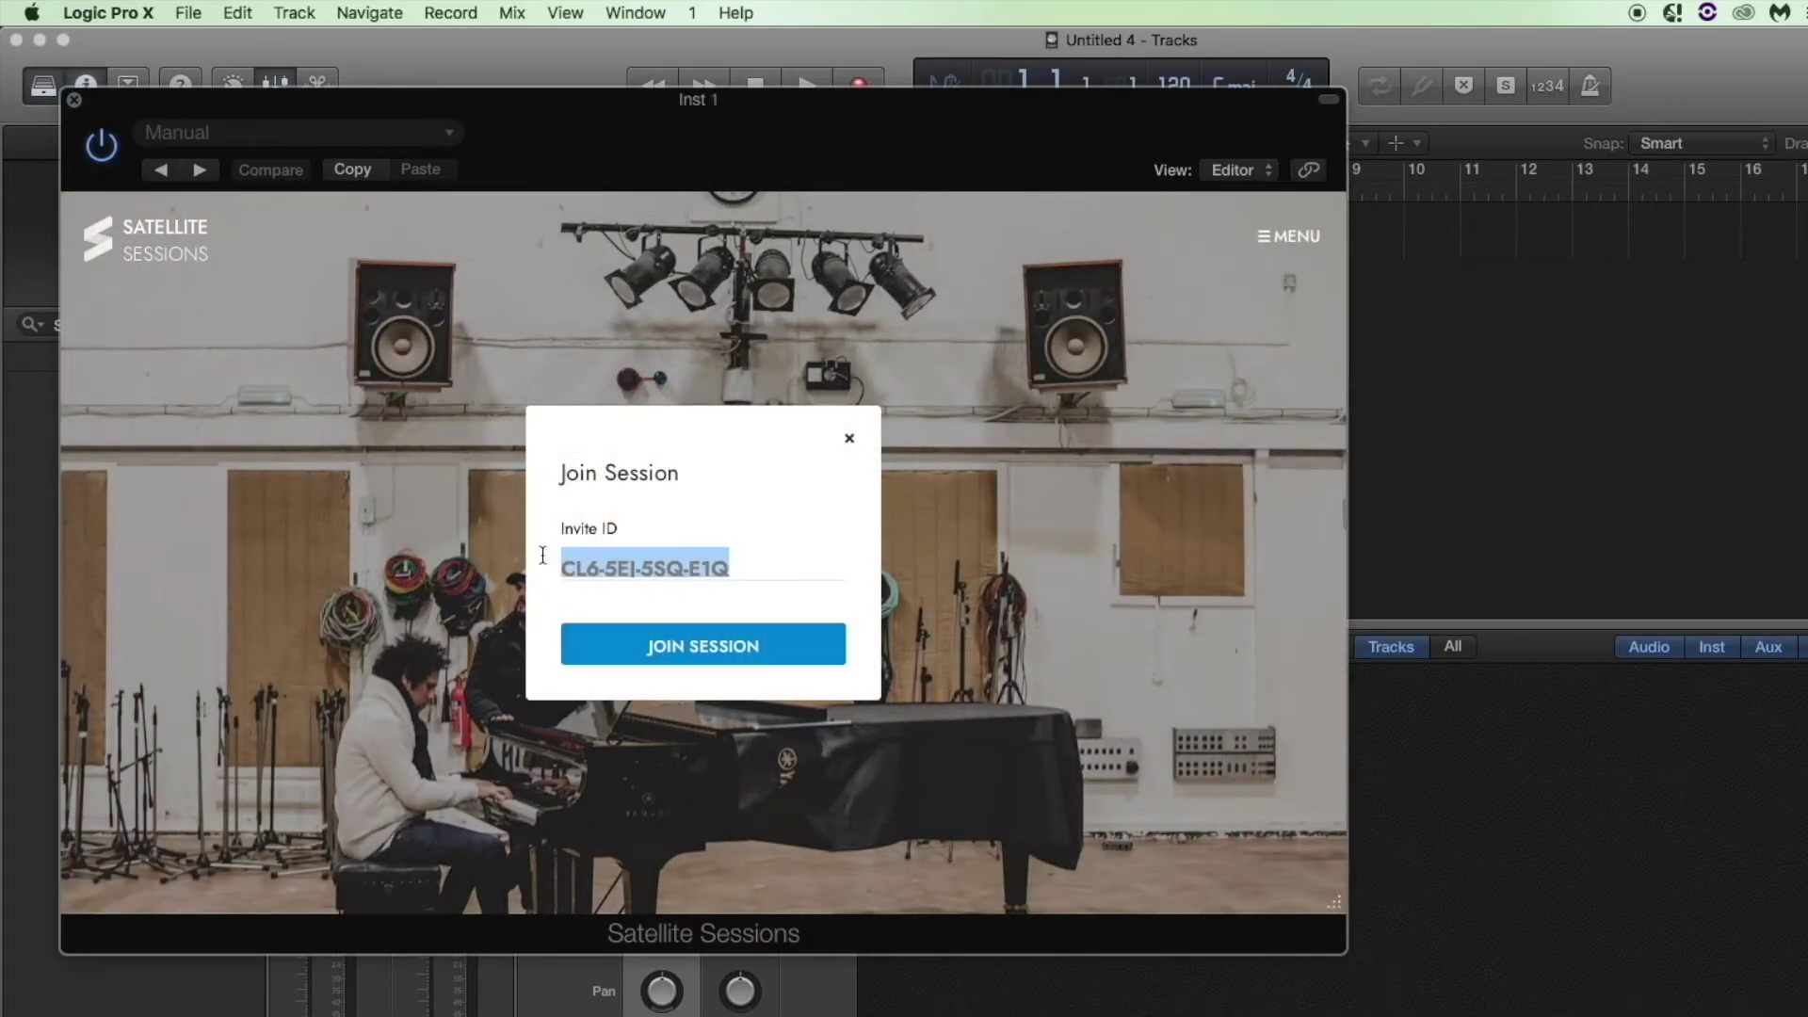
key("super+c")
left_click(745, 570)
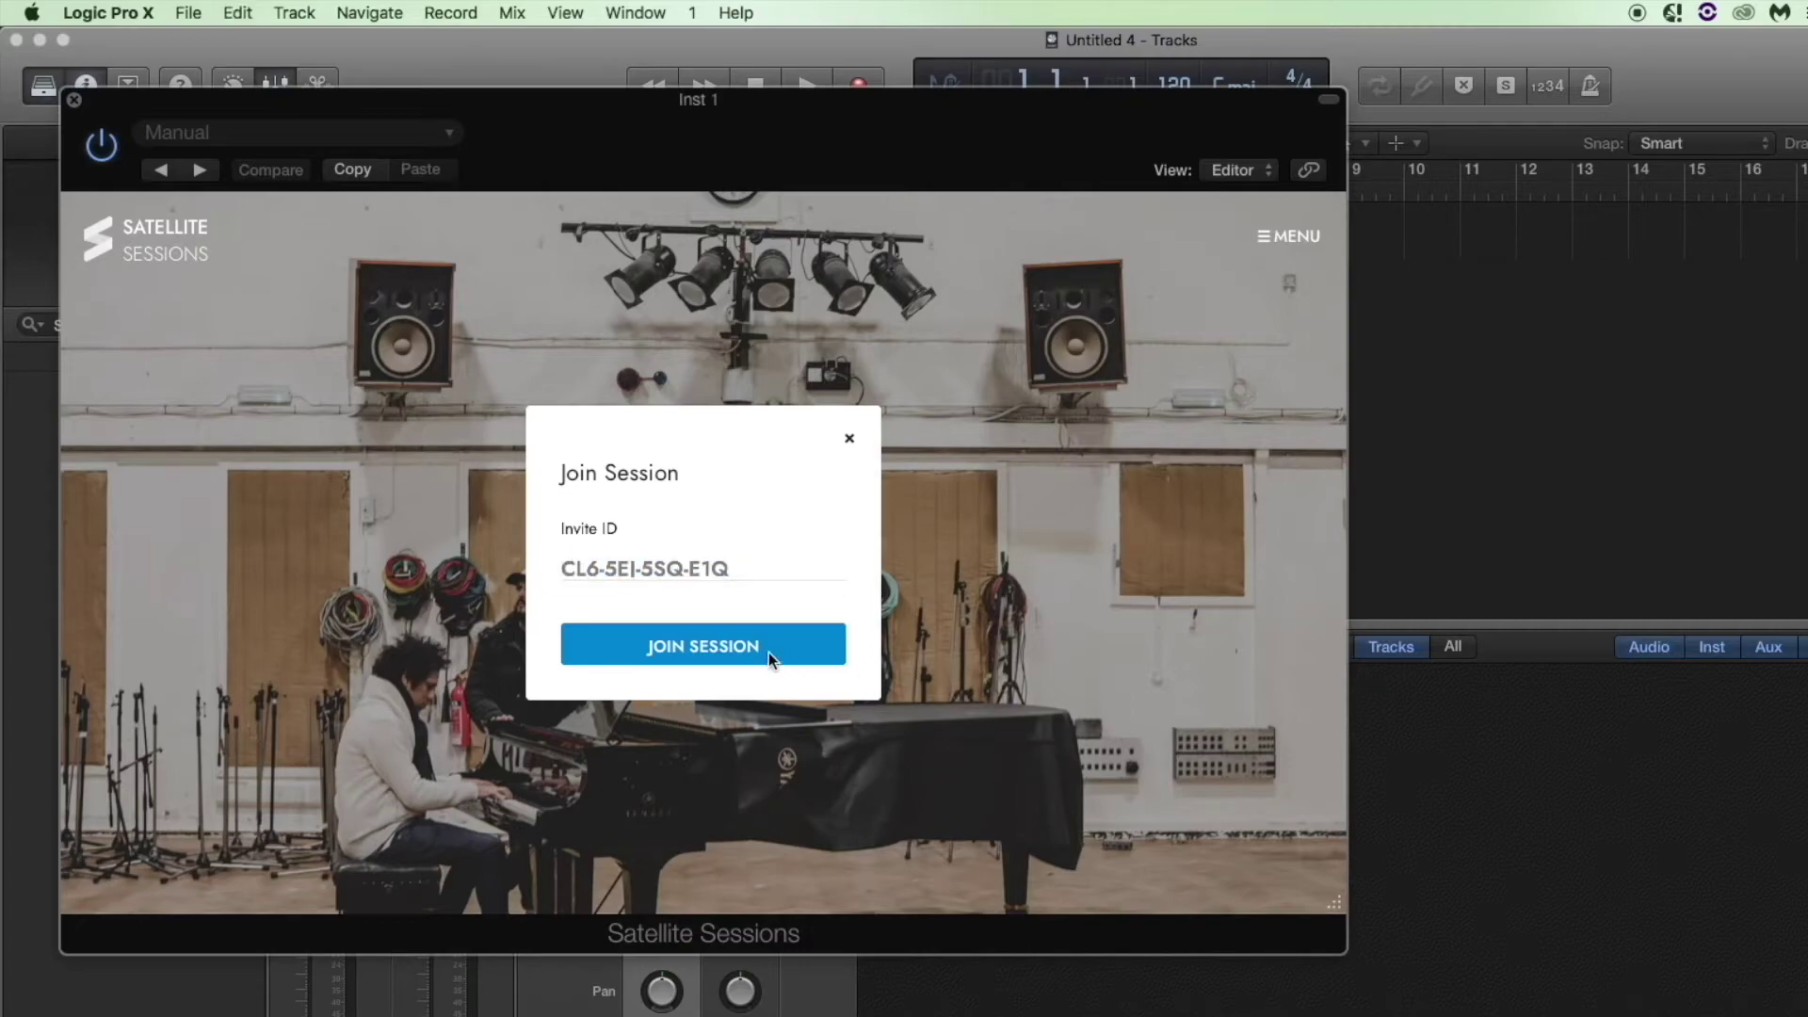
left_click(706, 652)
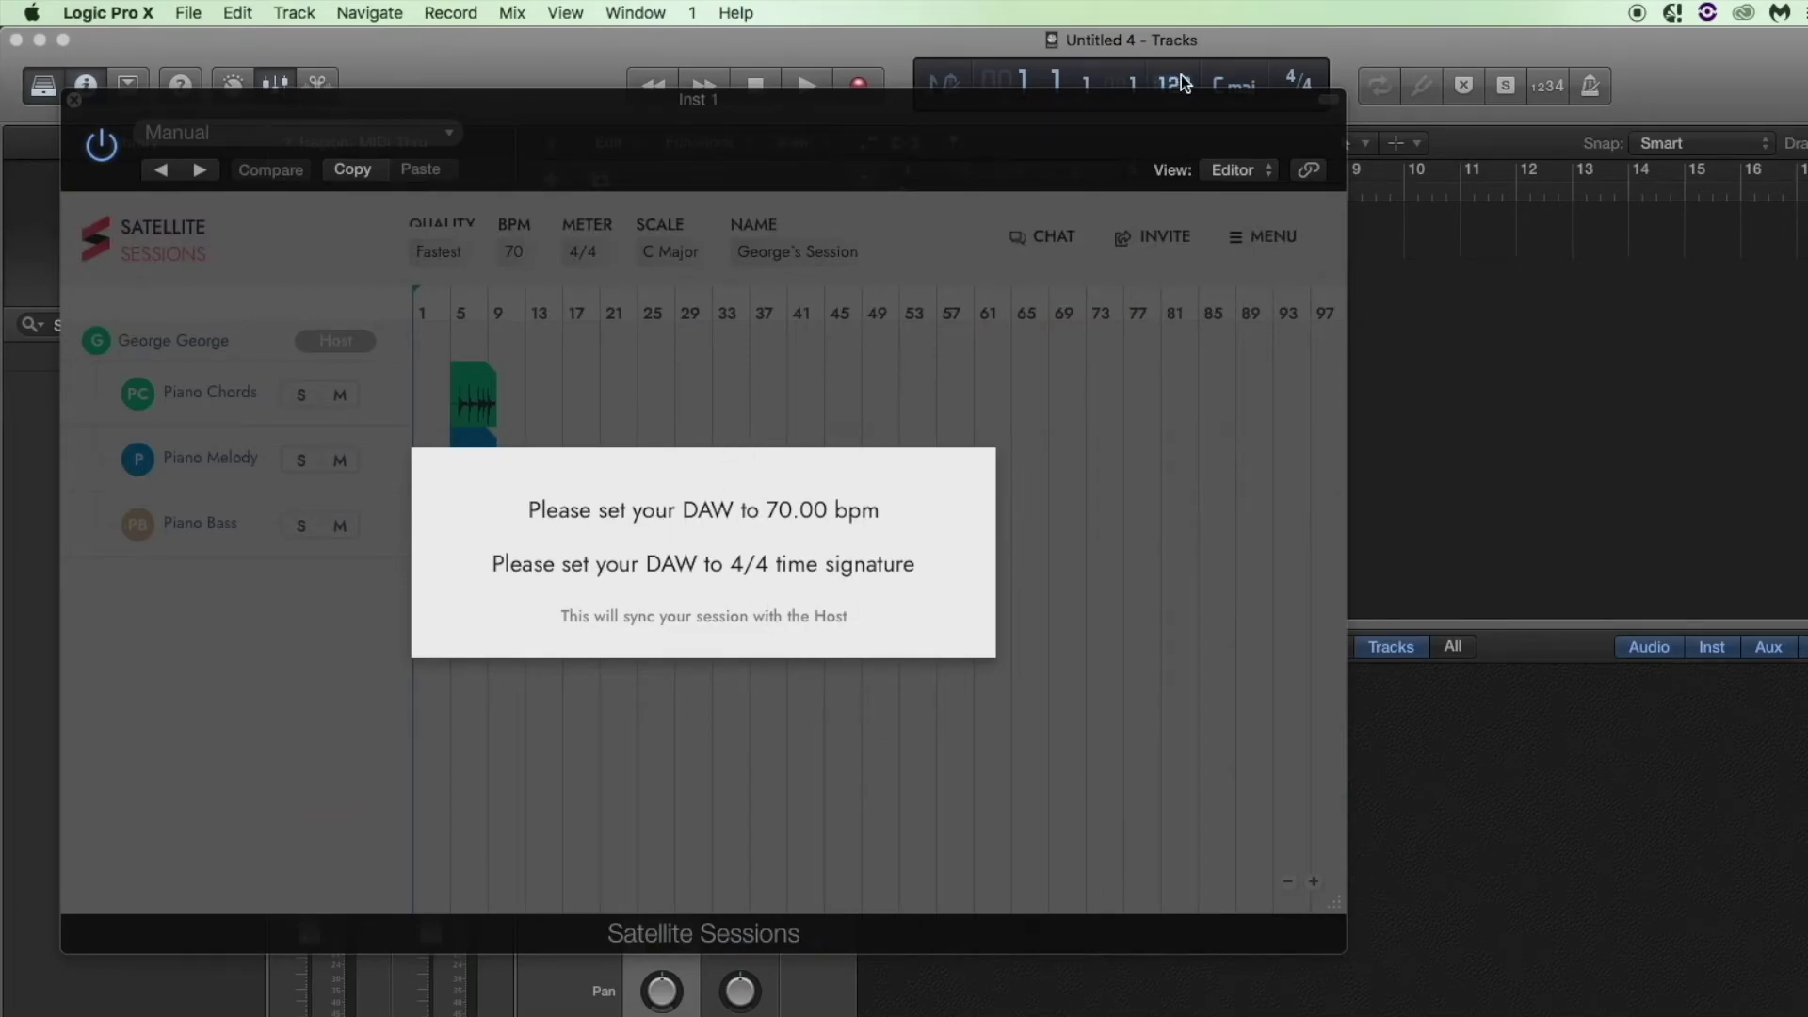
Set the new project's tempo to 70.
left_click_drag(1166, 88, 1223, 159)
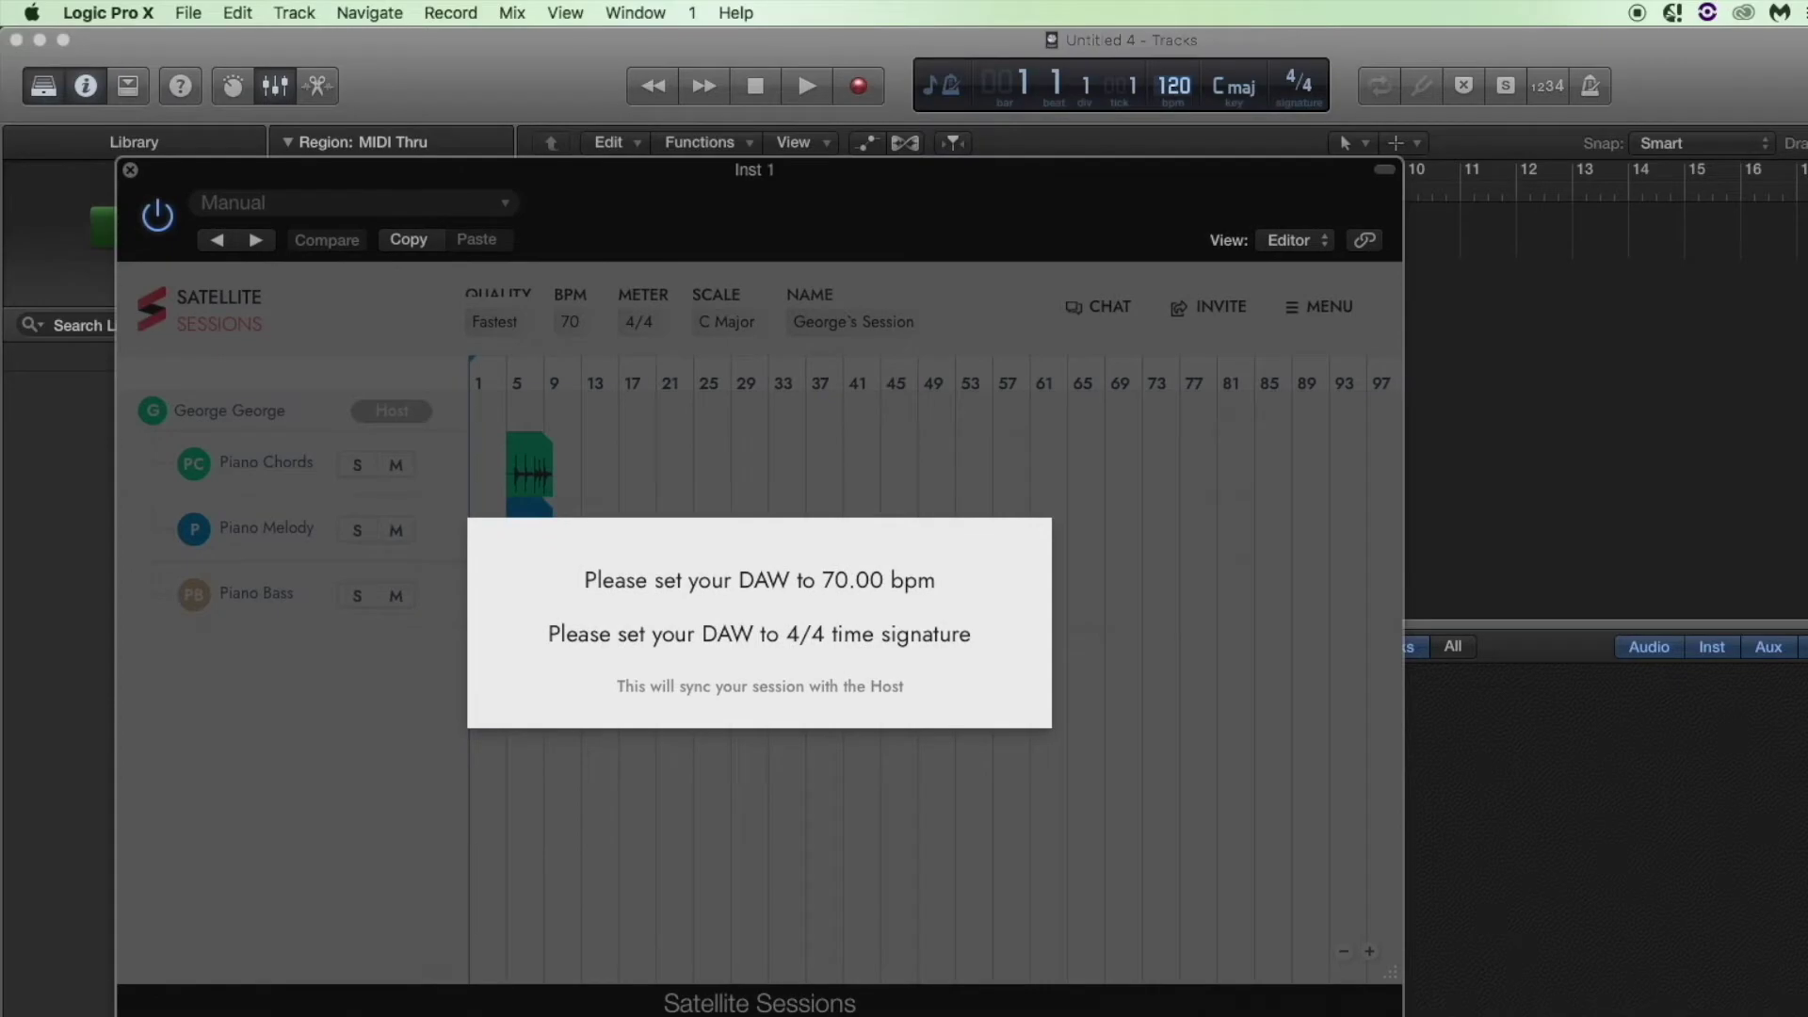
double_click(1173, 86)
type("70")
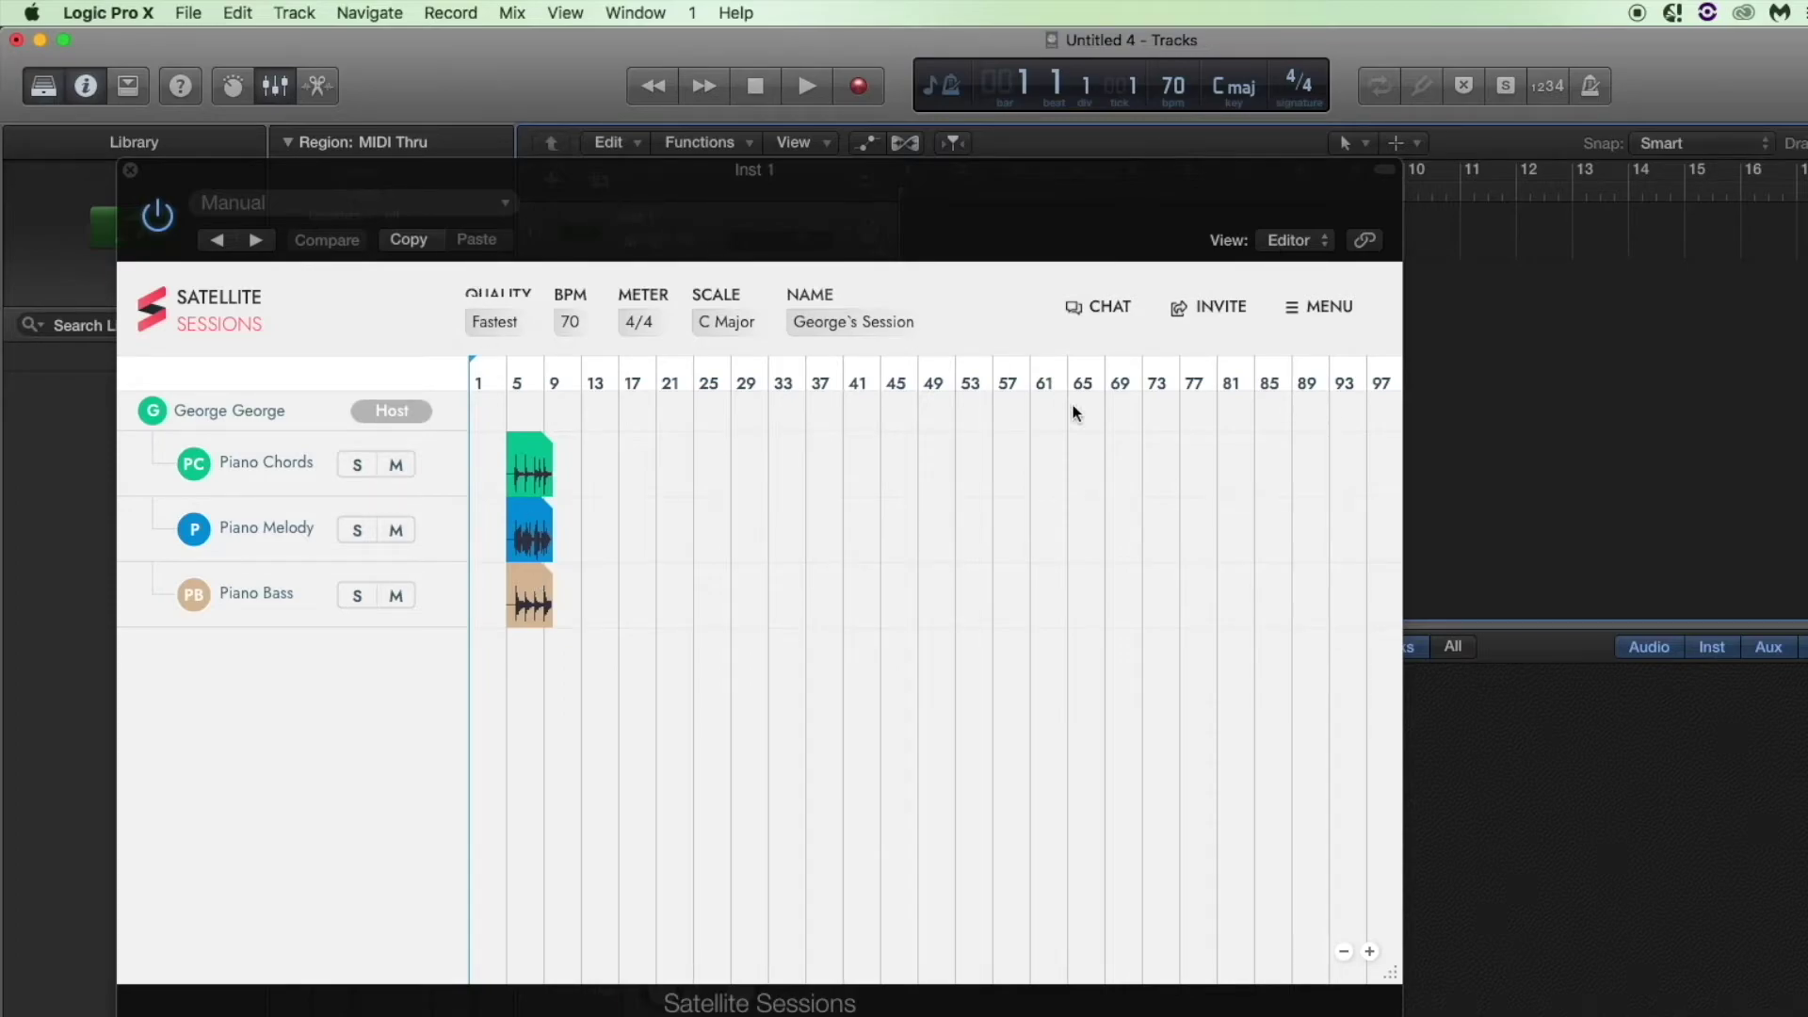
Play the shared Piano Chords, Melody and Bass stems from bar 5, then stop.
left_click_drag(828, 245, 946, 314)
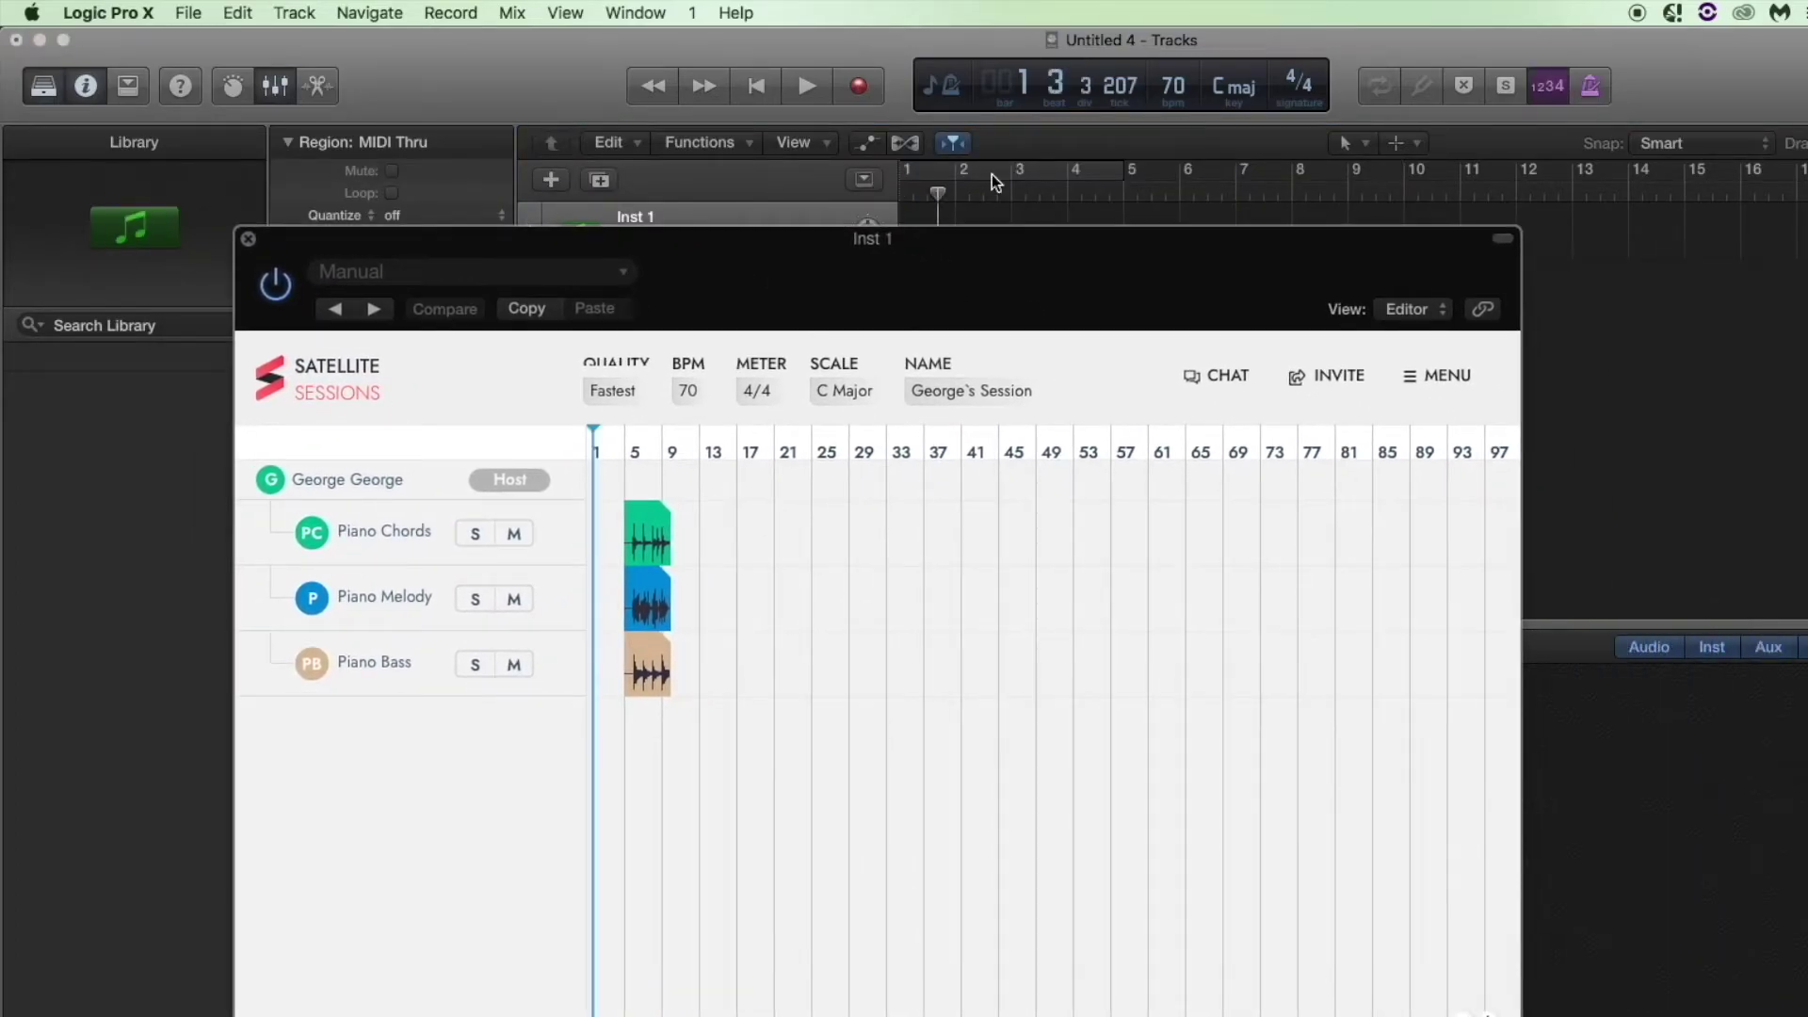
left_click_drag(1129, 176, 1301, 171)
left_click(1165, 175)
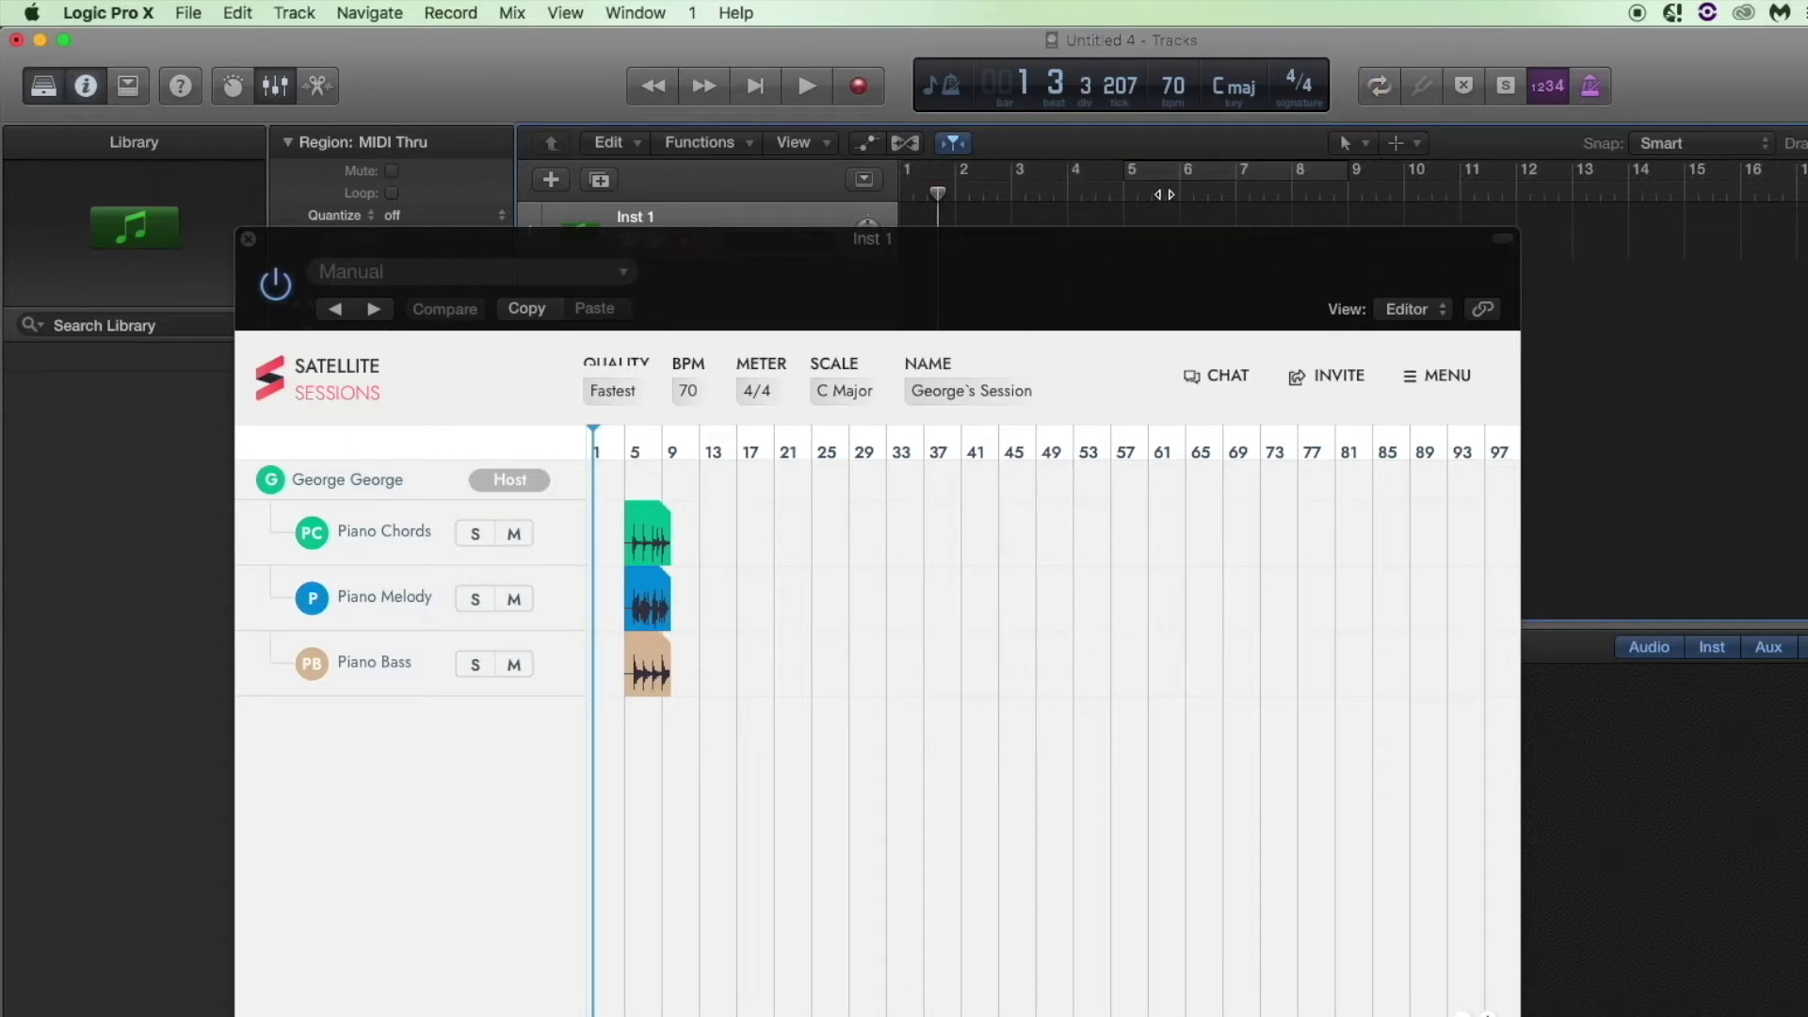
left_click(1129, 194)
key("space")
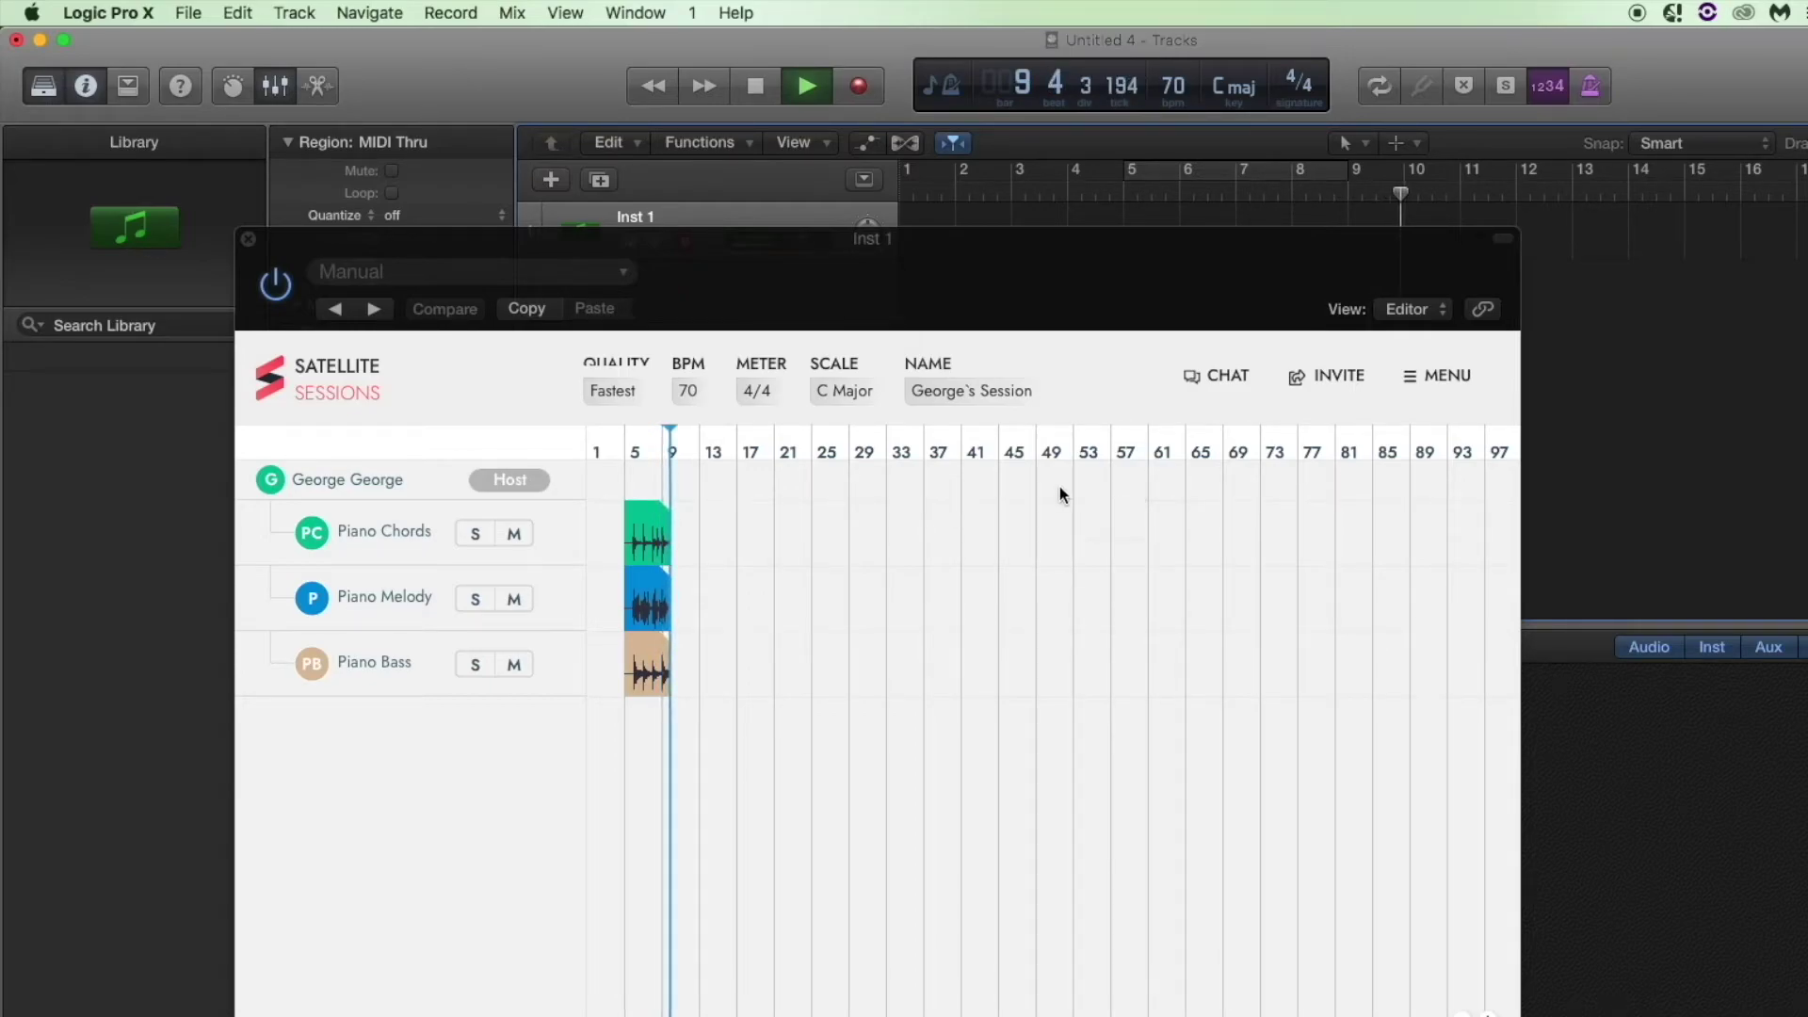
key("space")
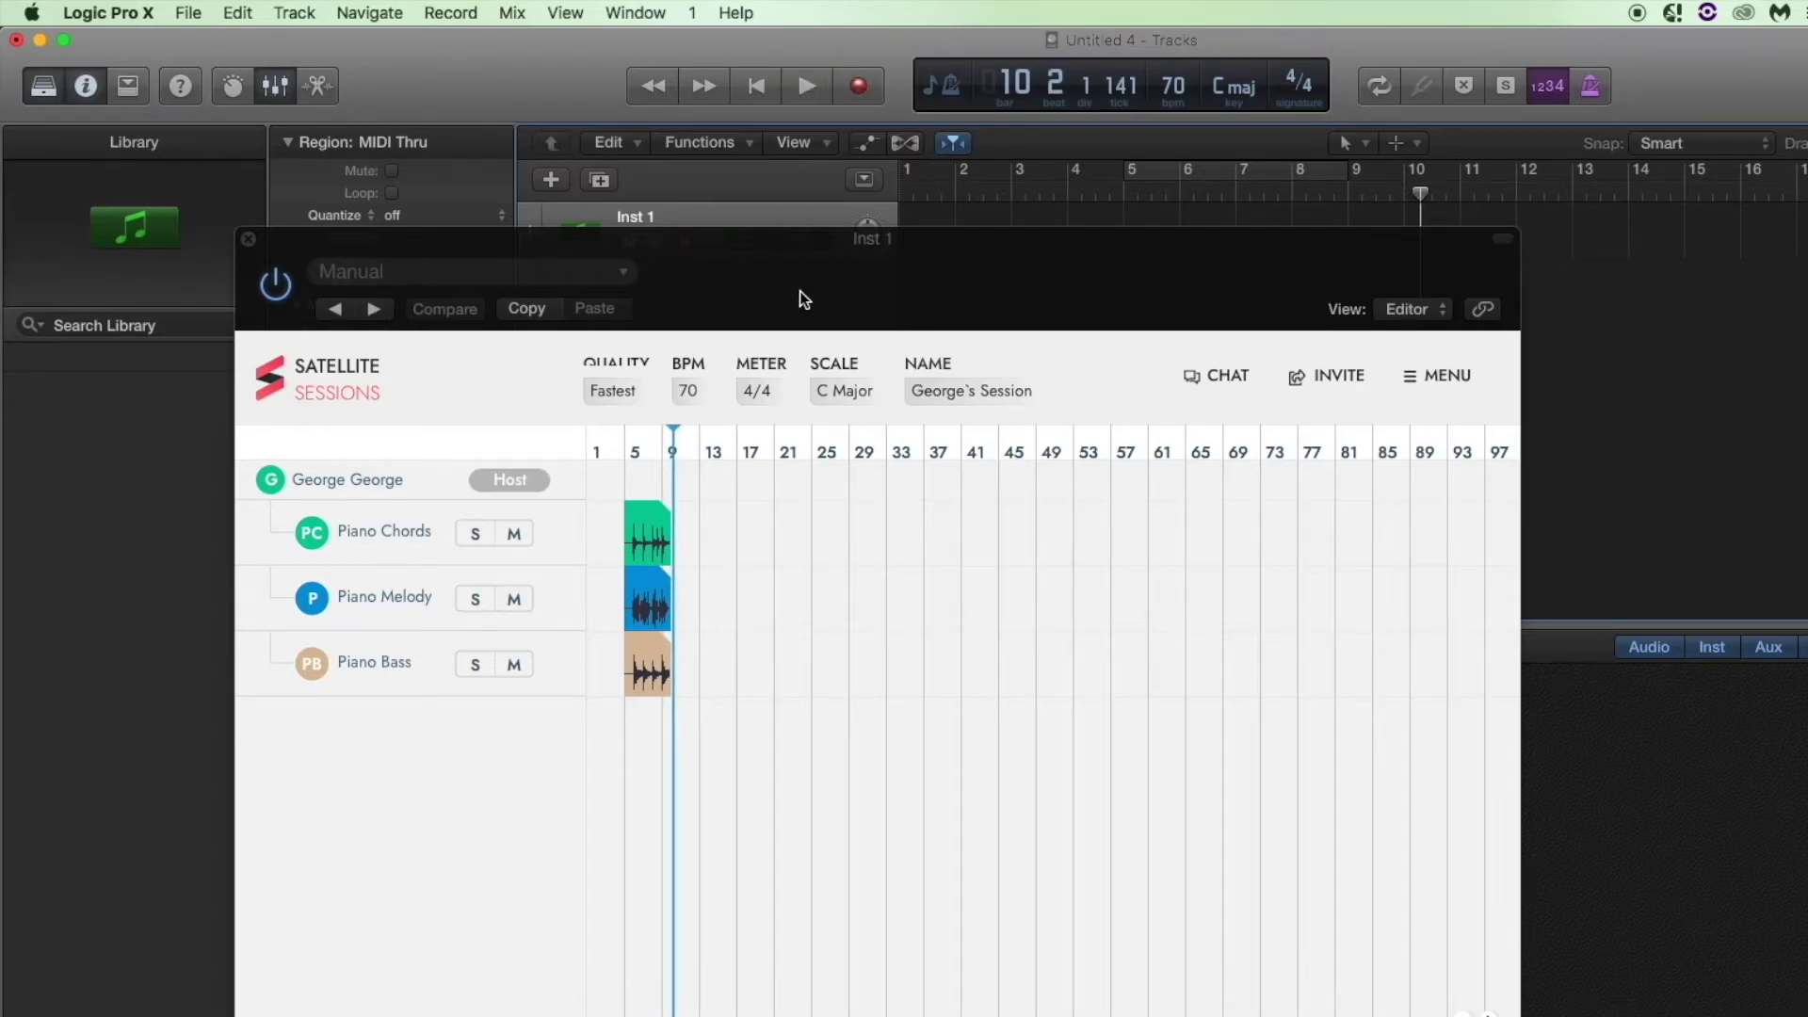
Close the shared session window and create a new audio track, Audio 1.
left_click(250, 242)
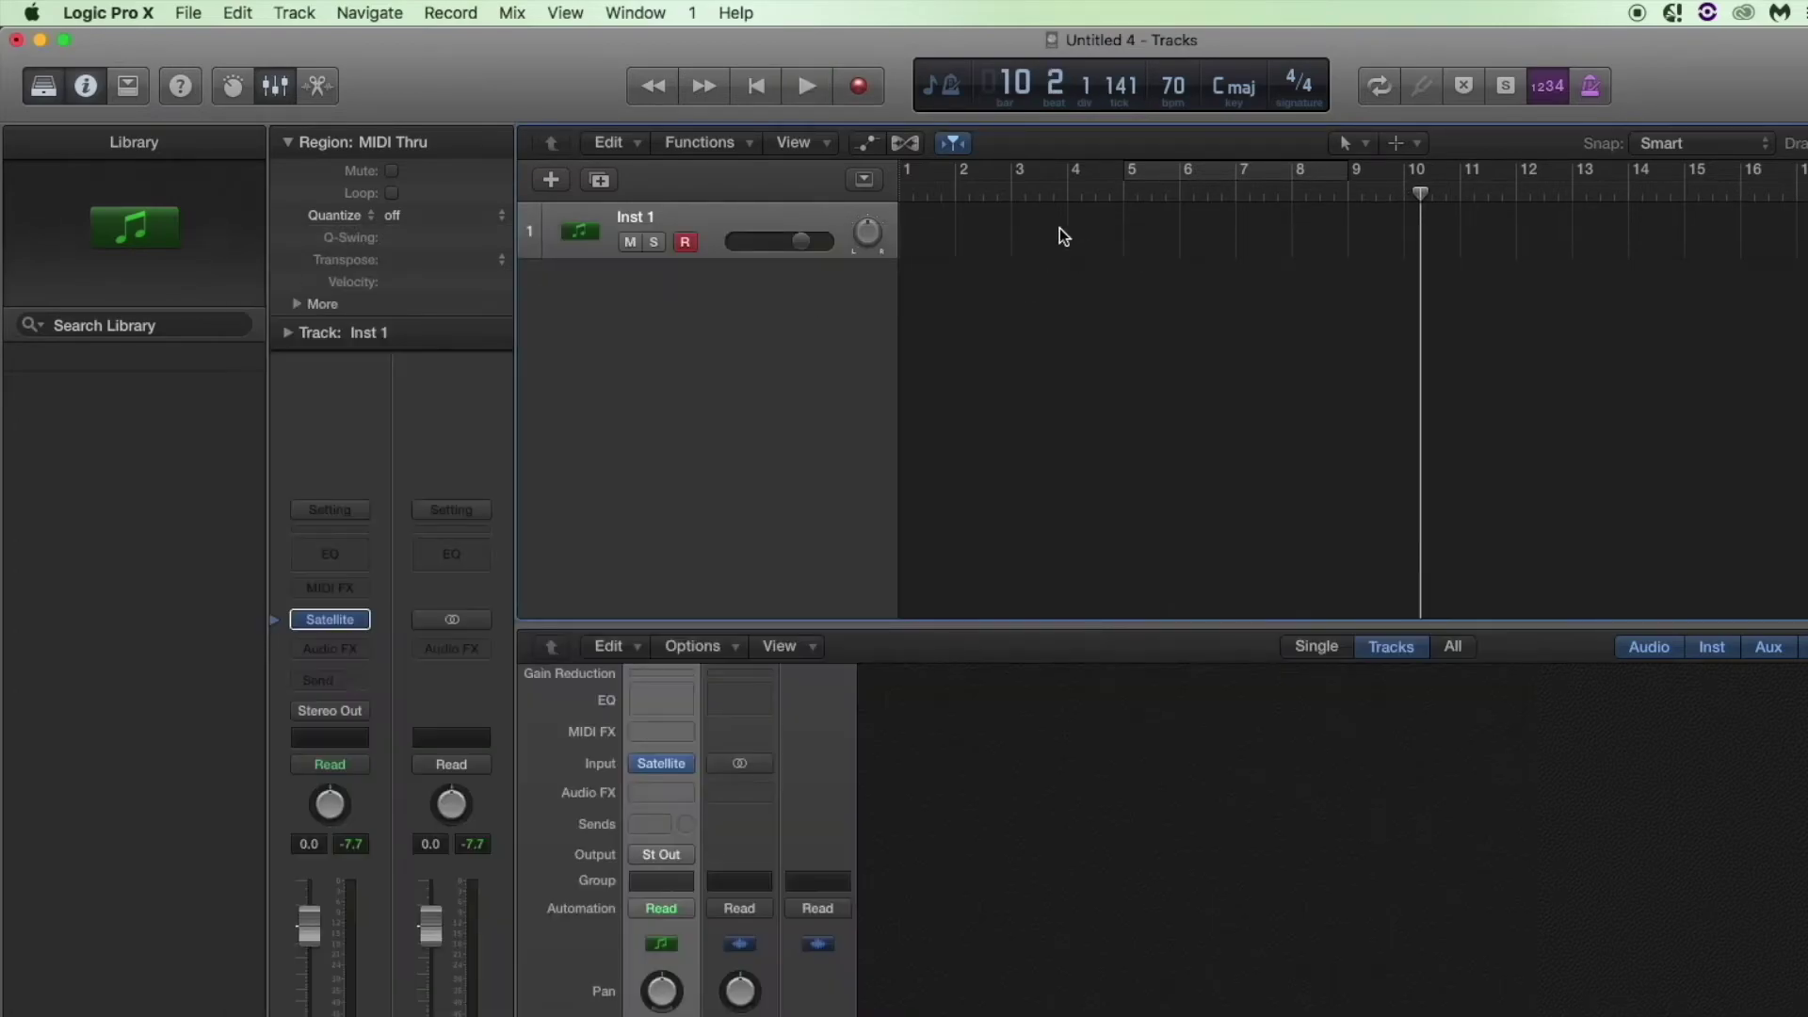
left_click(550, 184)
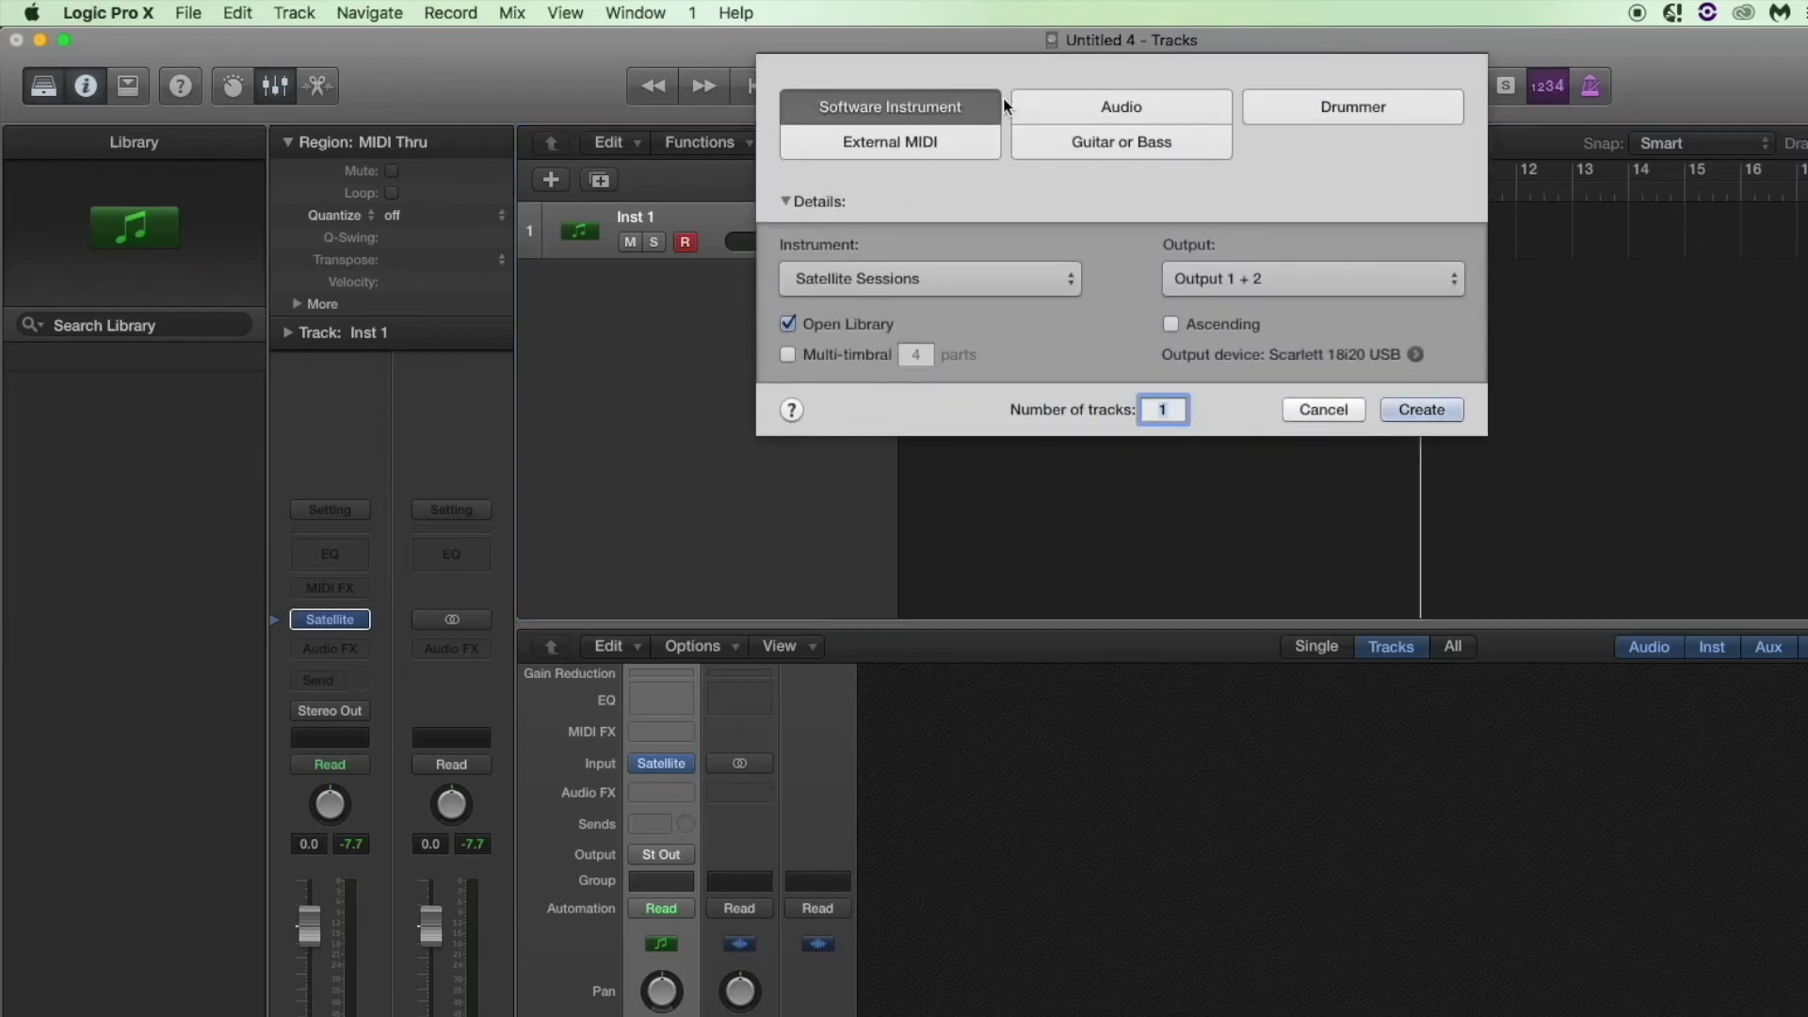
left_click(1085, 106)
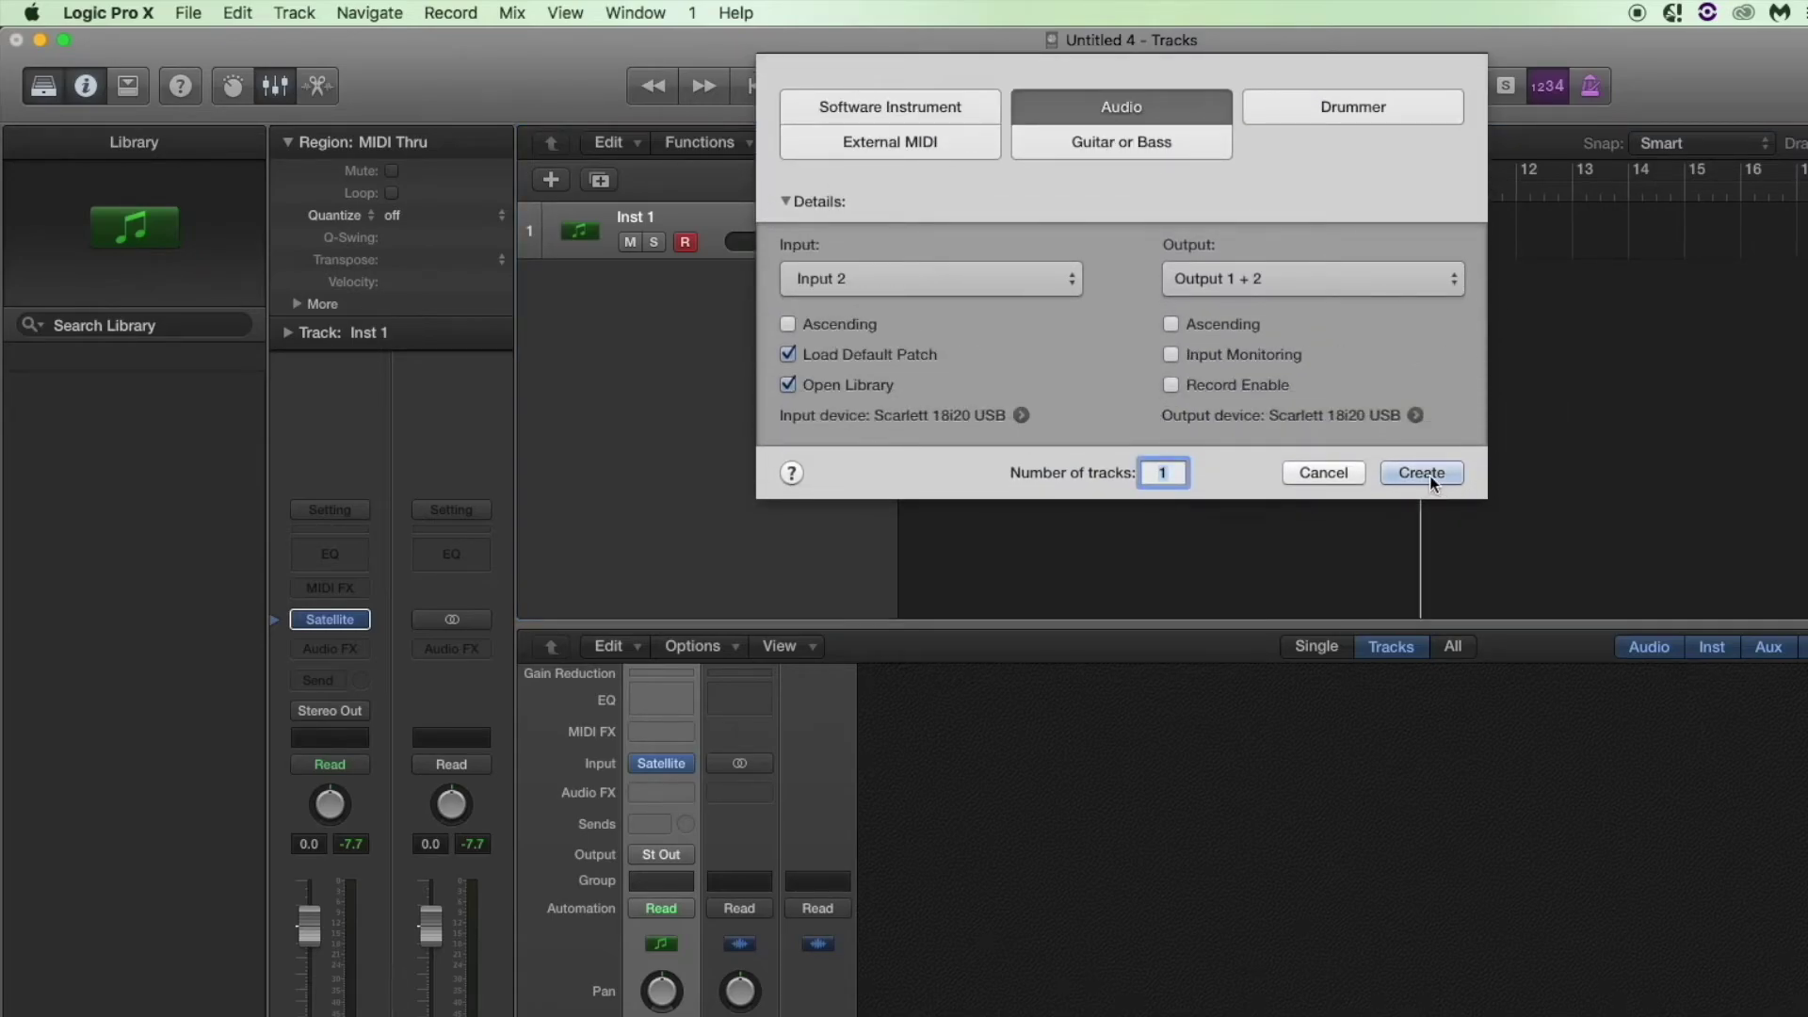
left_click(1430, 476)
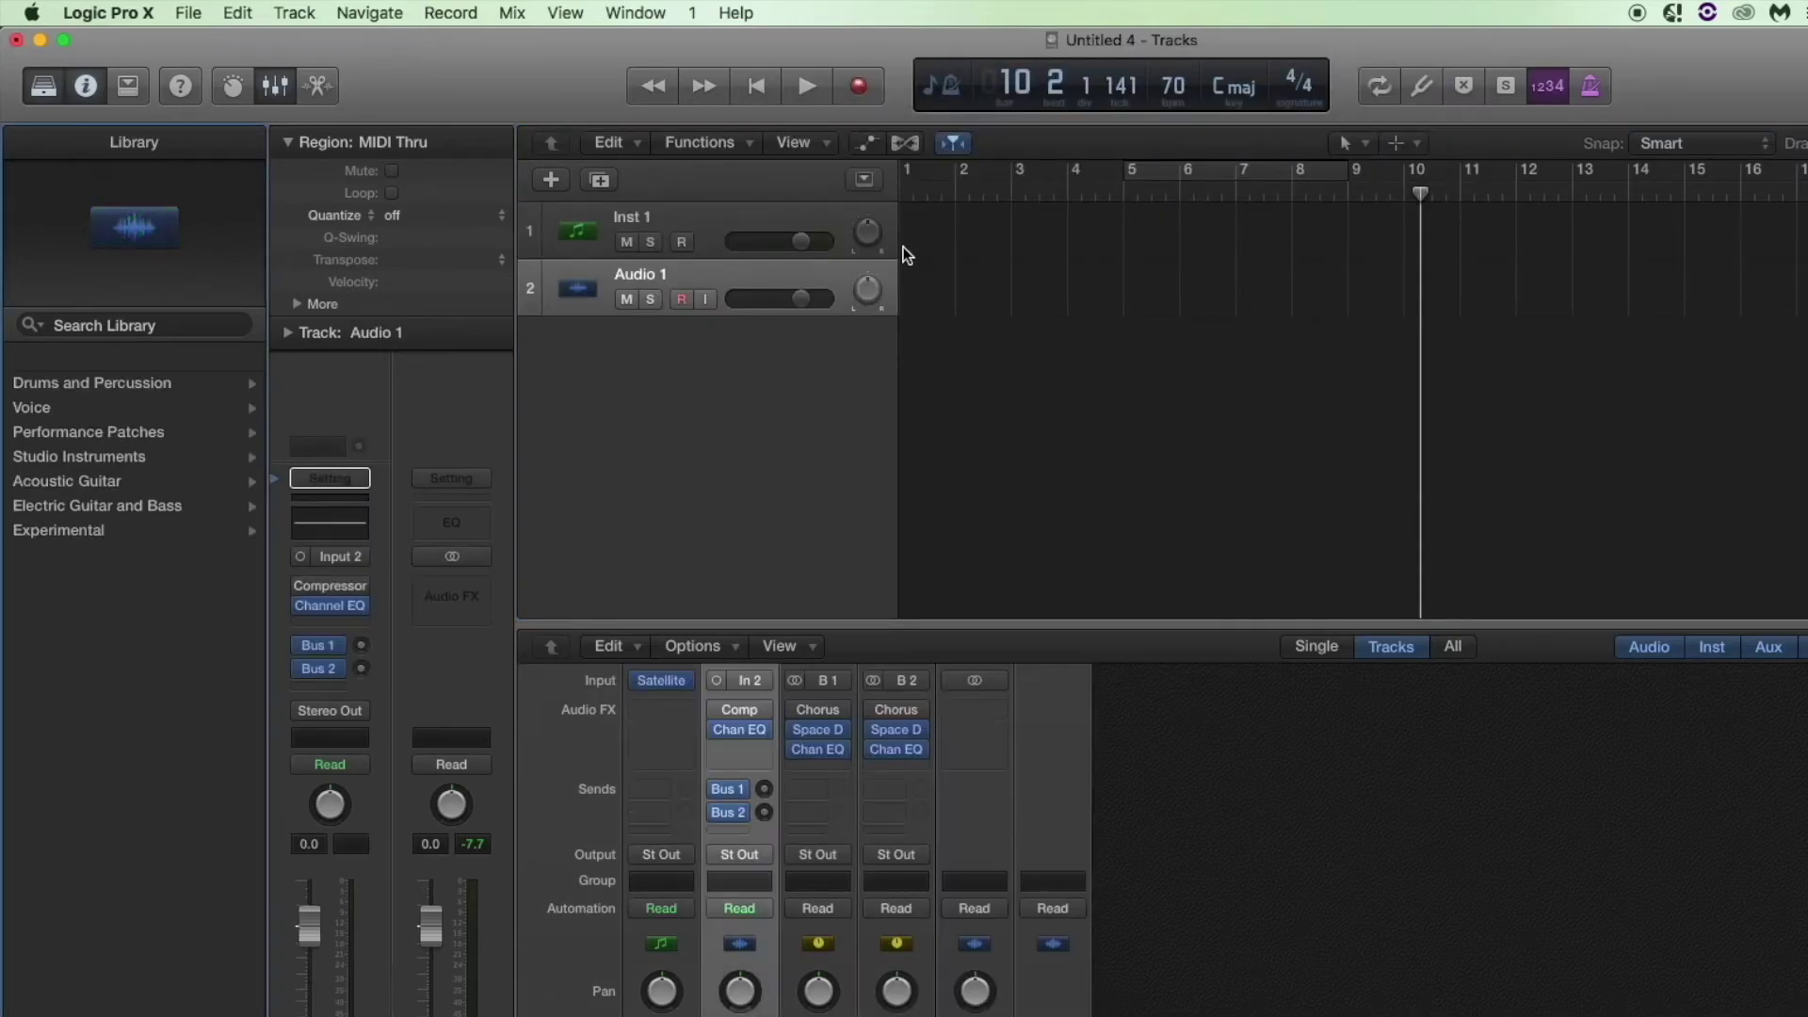
Insert Satellite Audio (Mono) on Audio 1, rename its stem to Vox, and switch capture off.
left_click(732, 750)
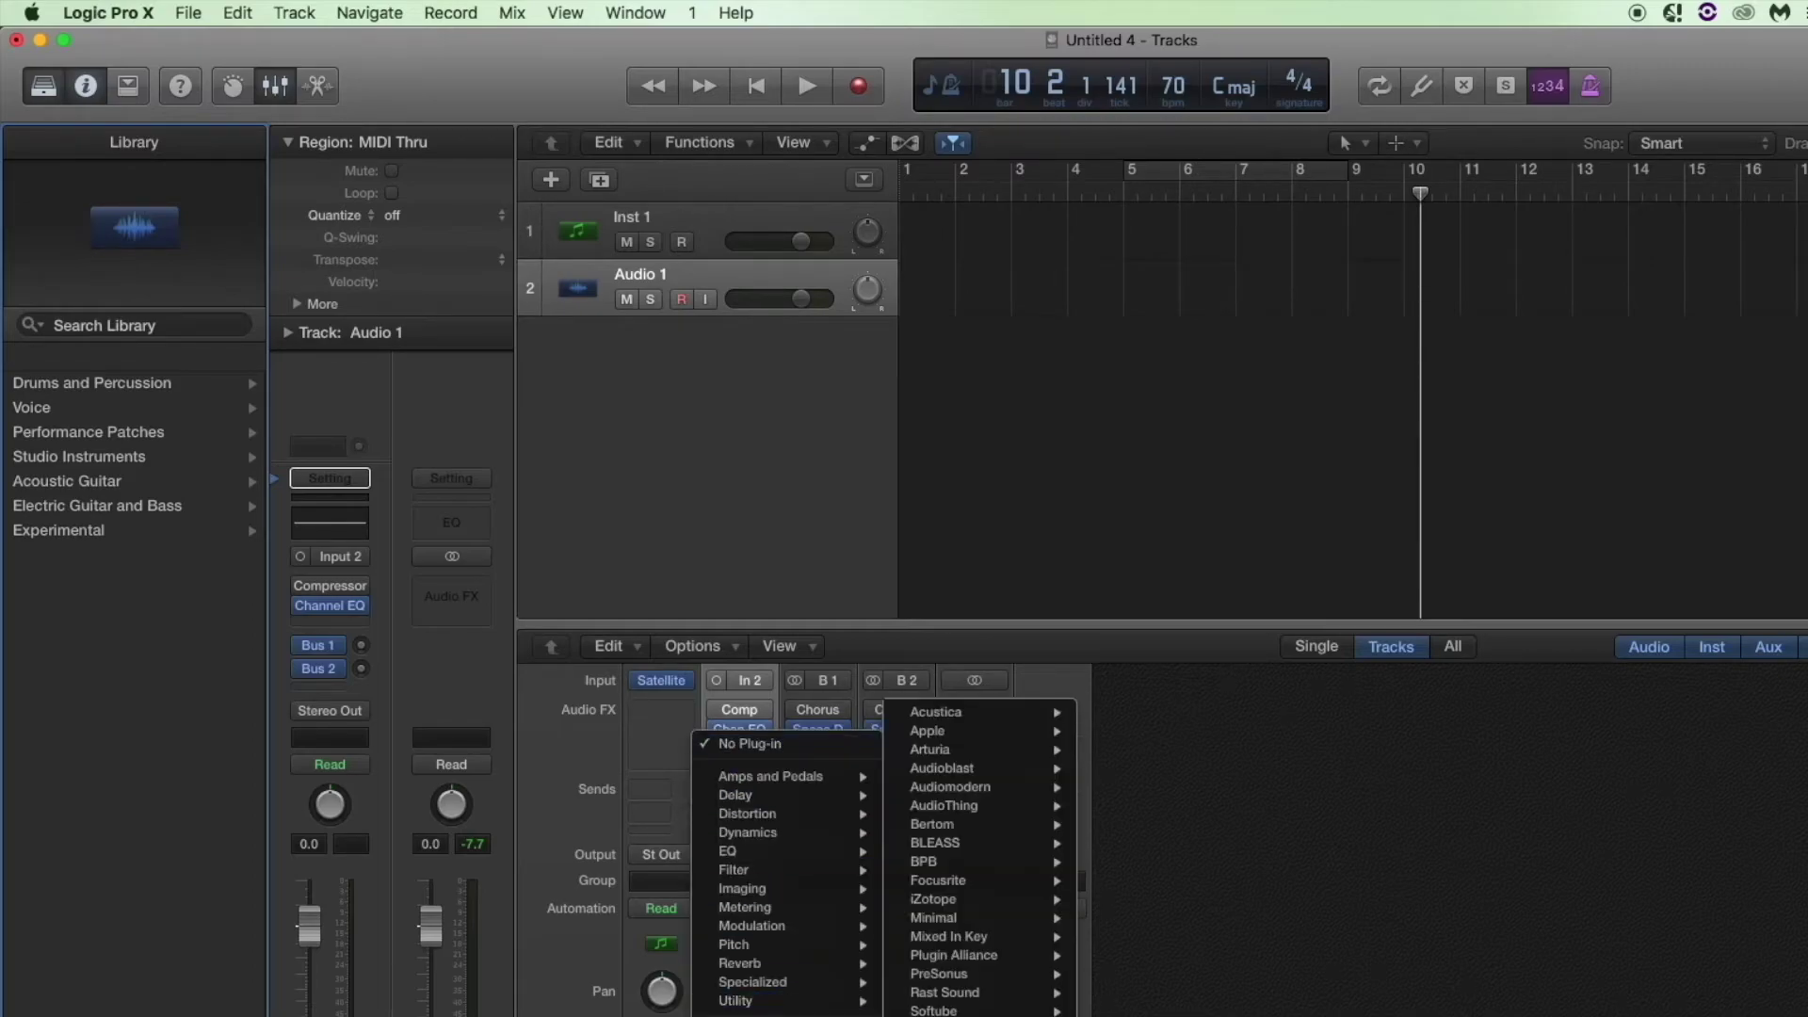
mouse_move(963, 937)
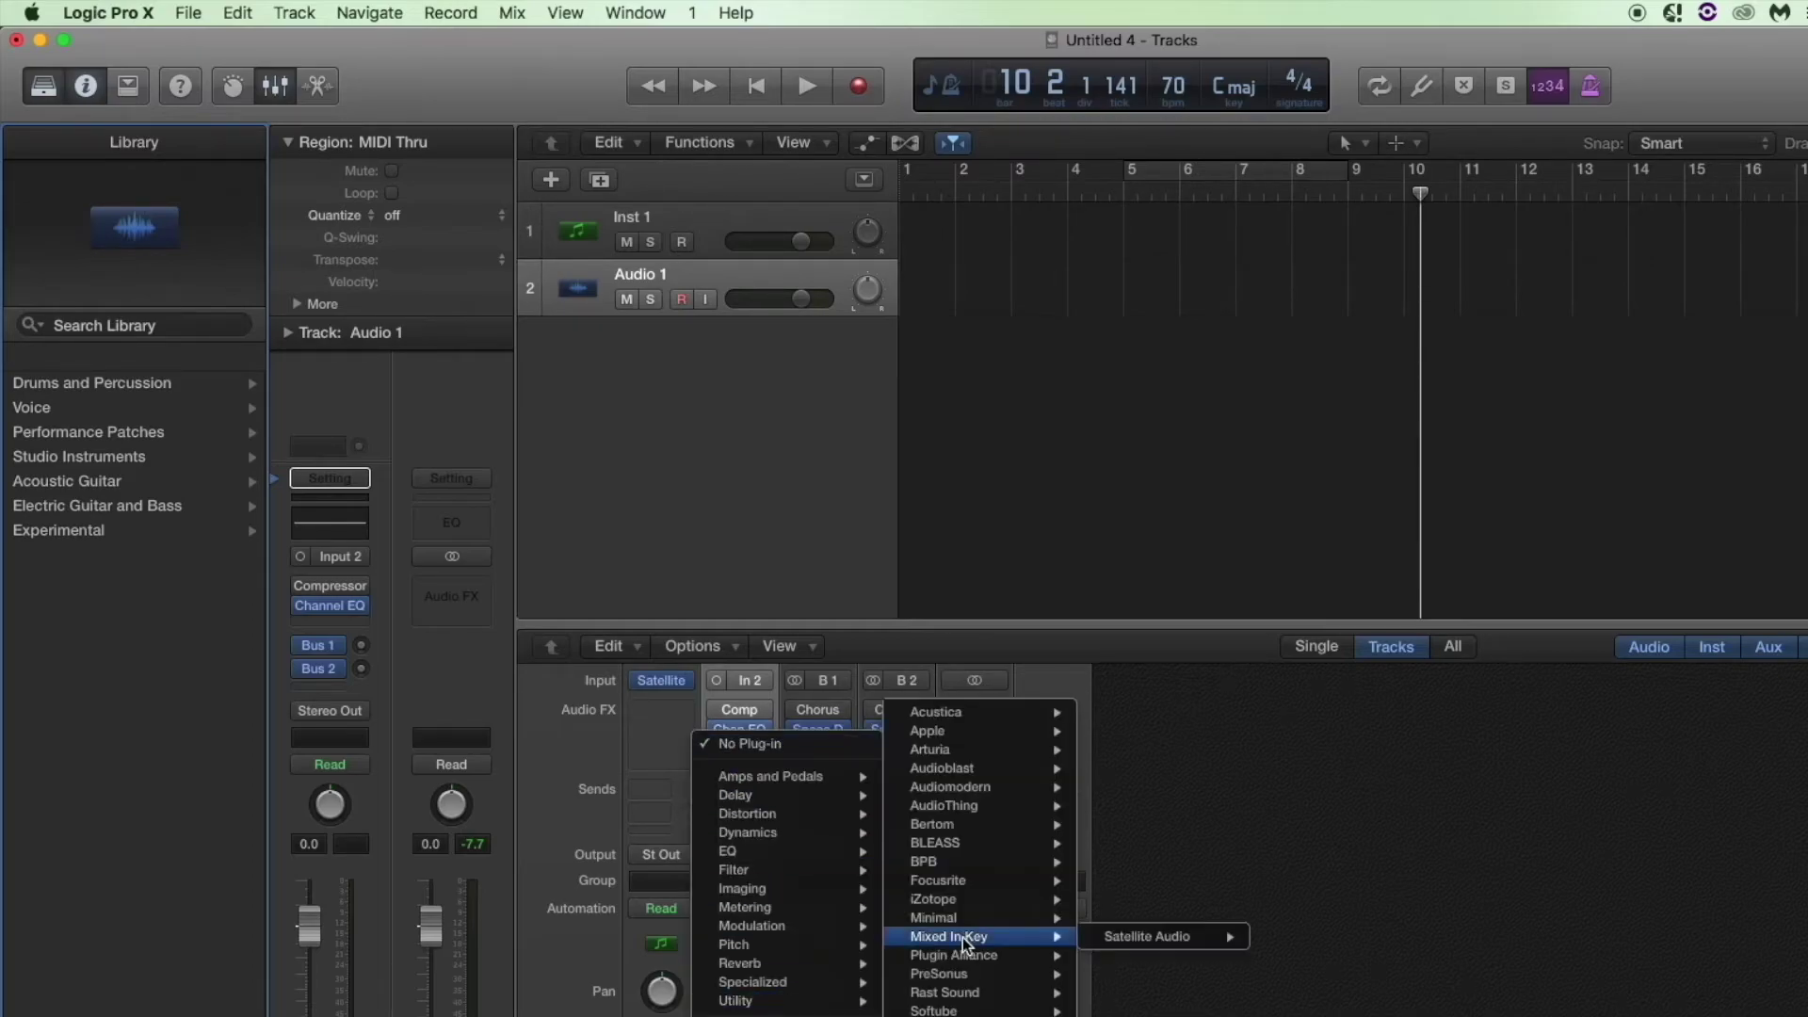
left_click(1143, 938)
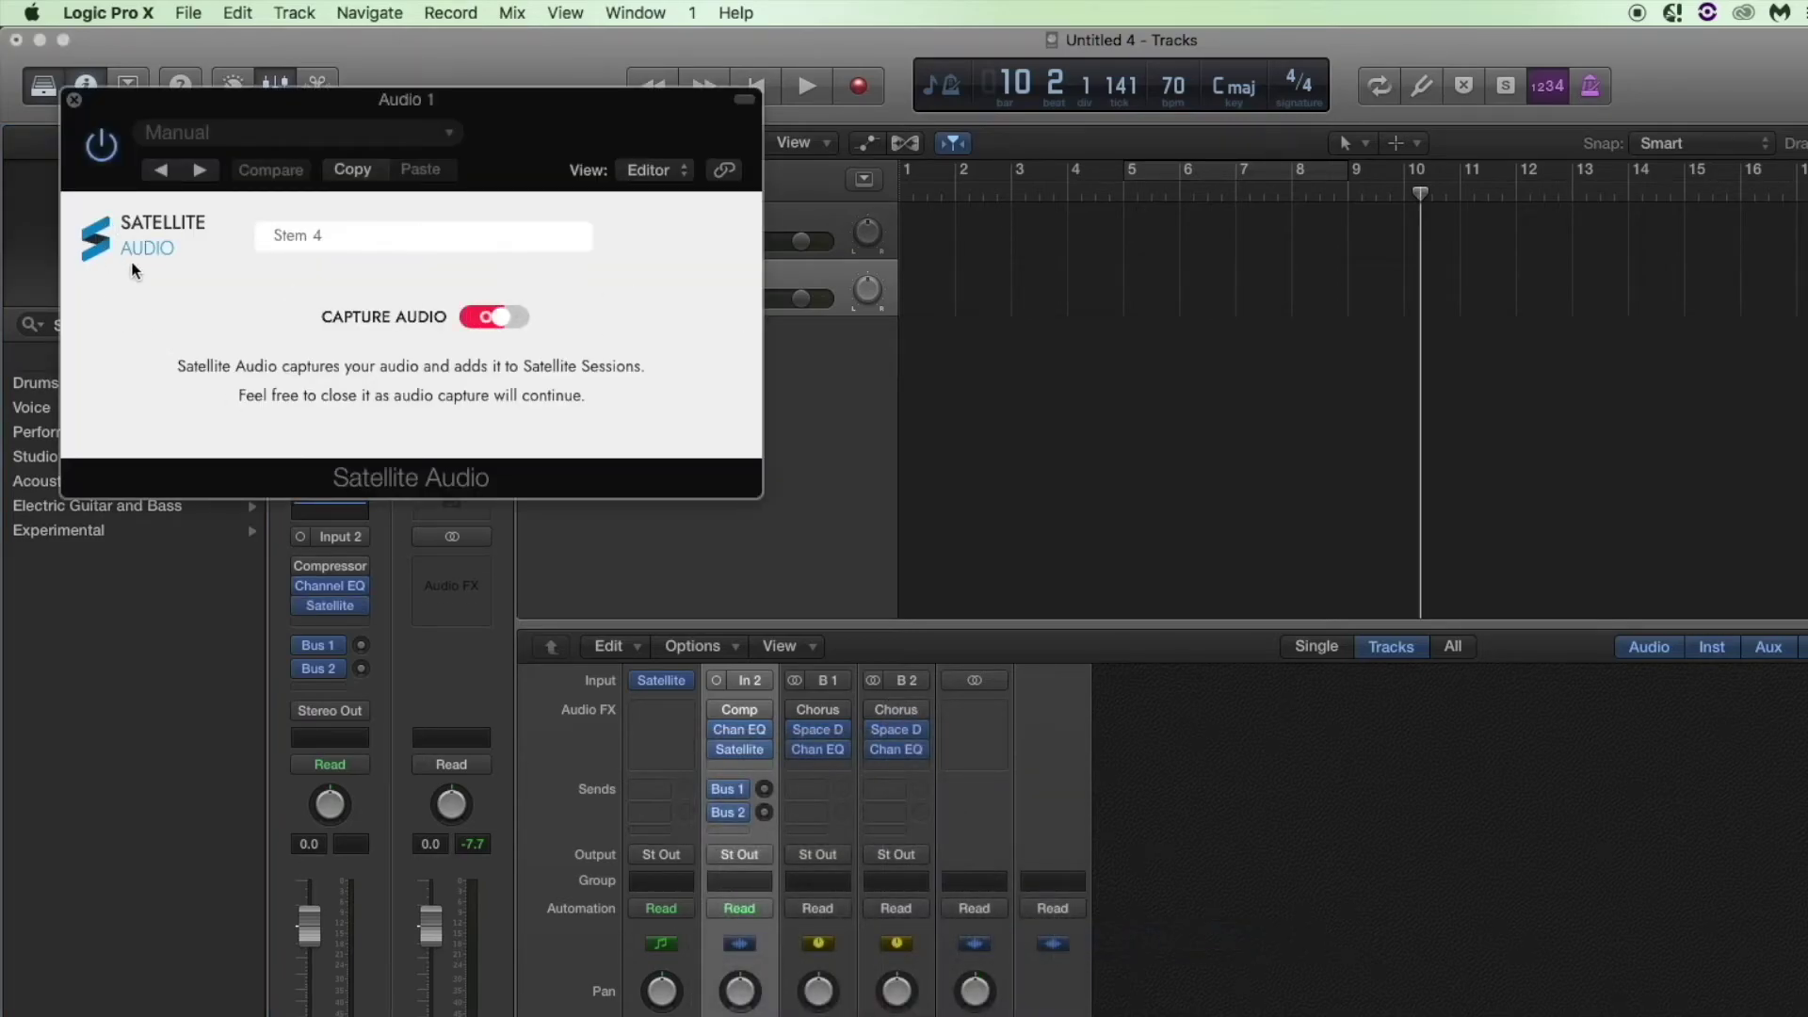
left_click_drag(337, 237, 193, 231)
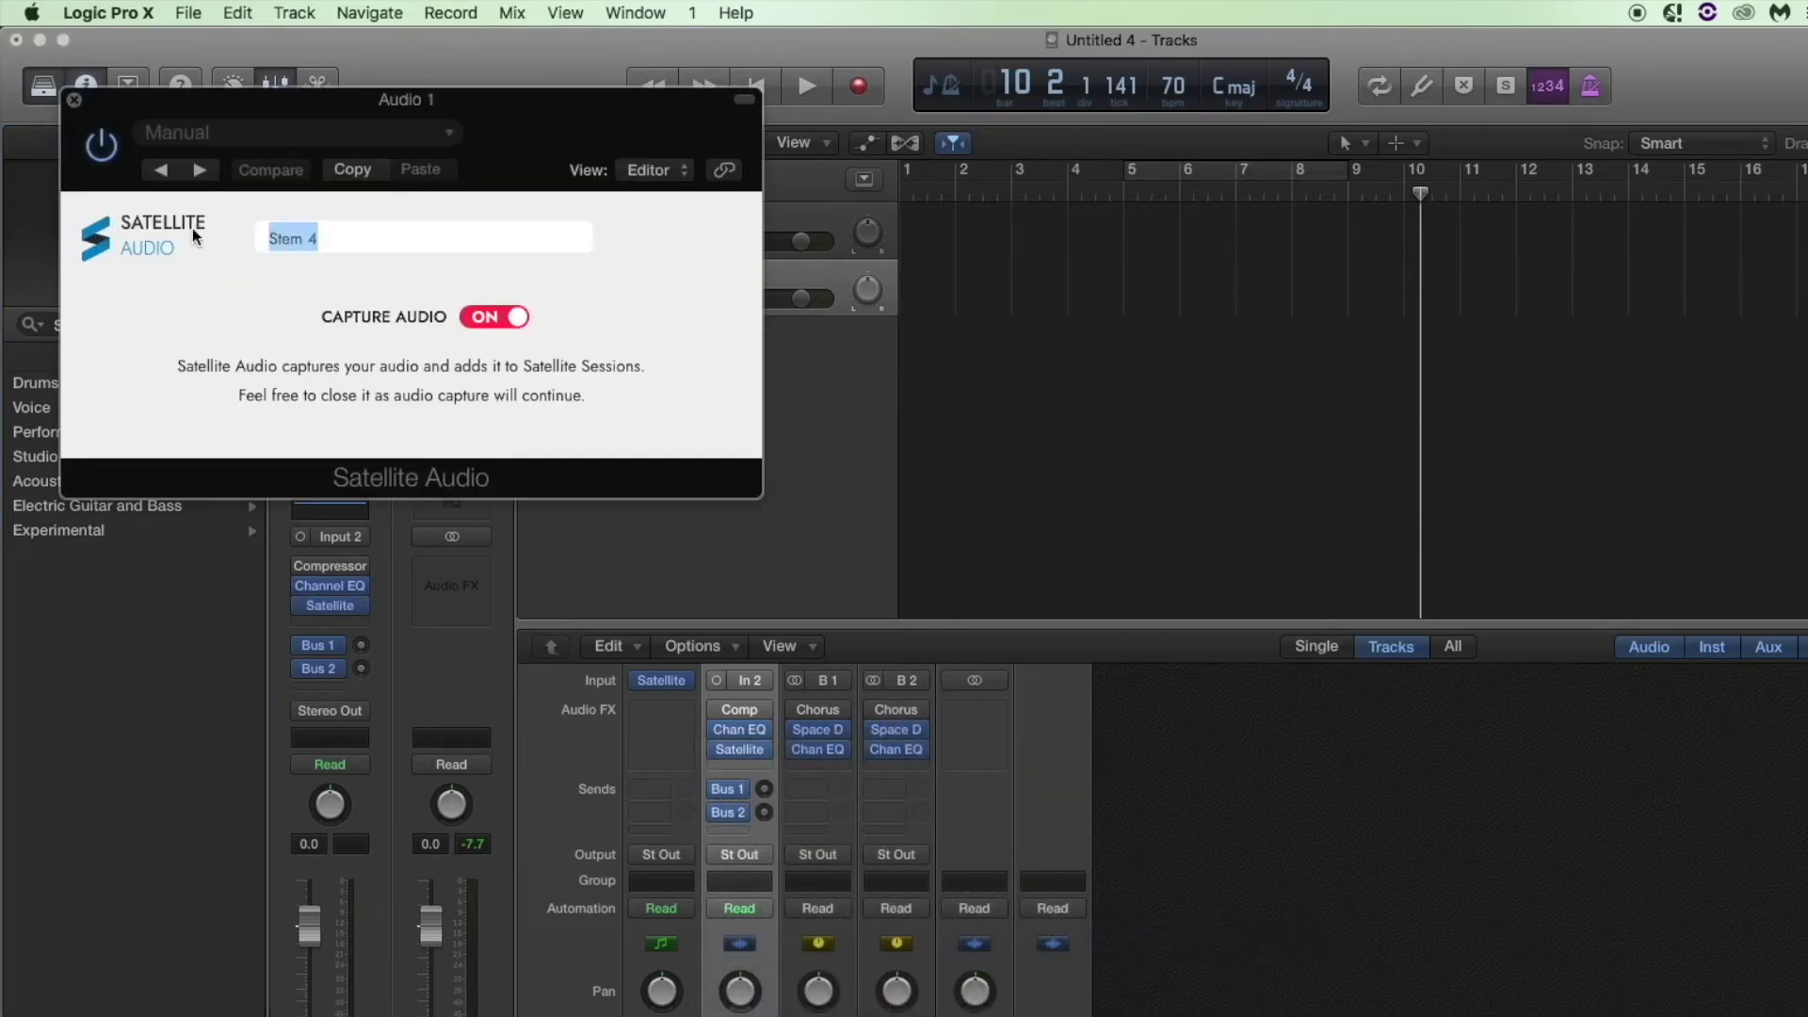
type("Vox")
left_click(497, 318)
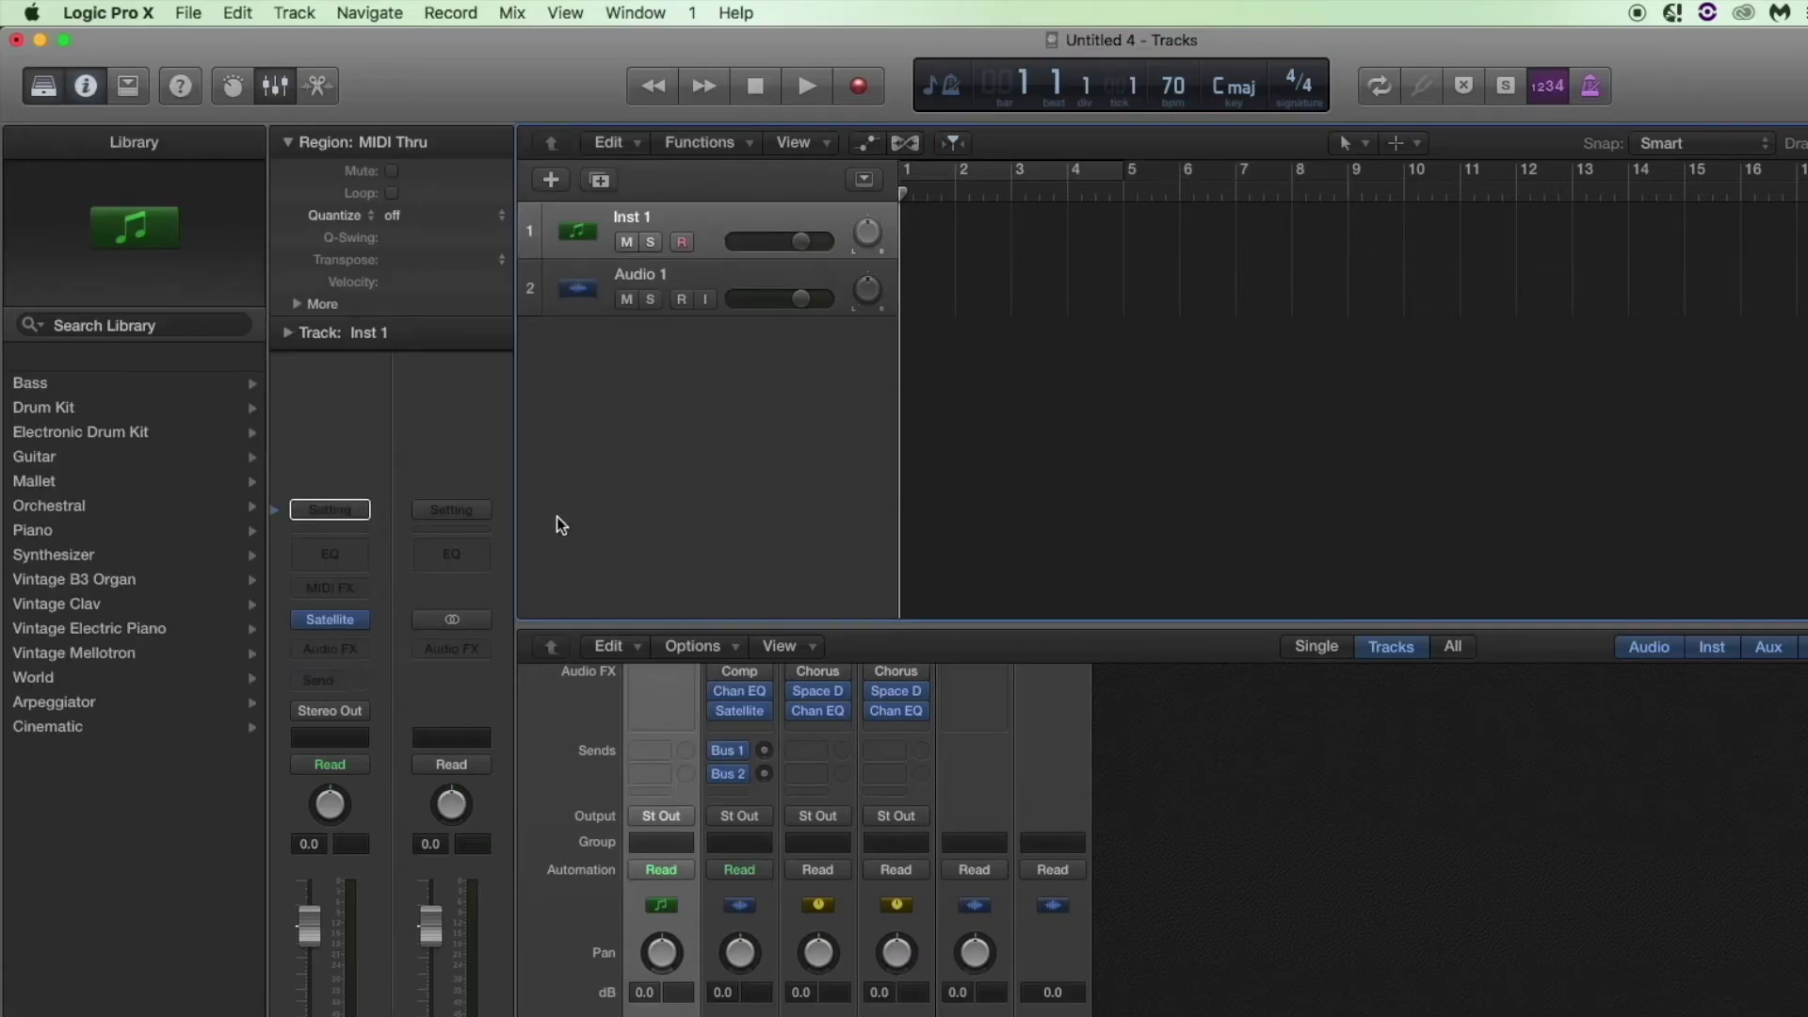
Check the shared session, then add a second audio track, Audio 2.
left_click(330, 620)
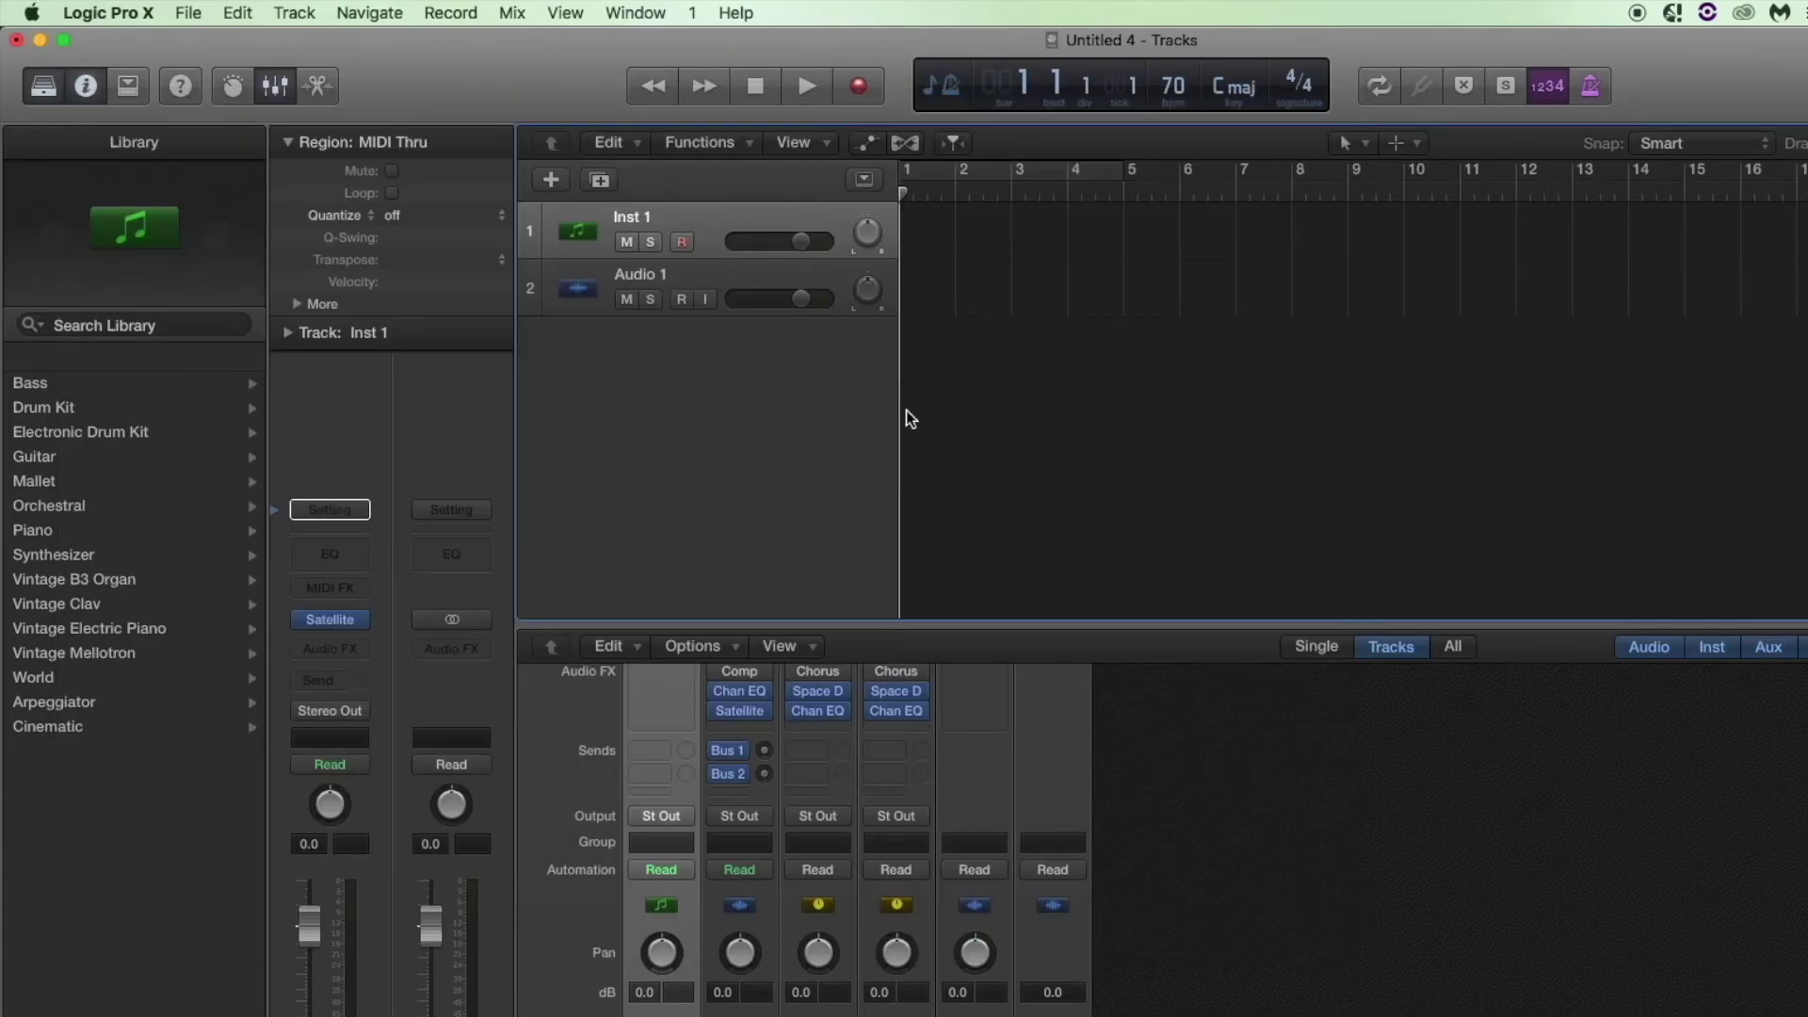
left_click(75, 101)
left_click(727, 277)
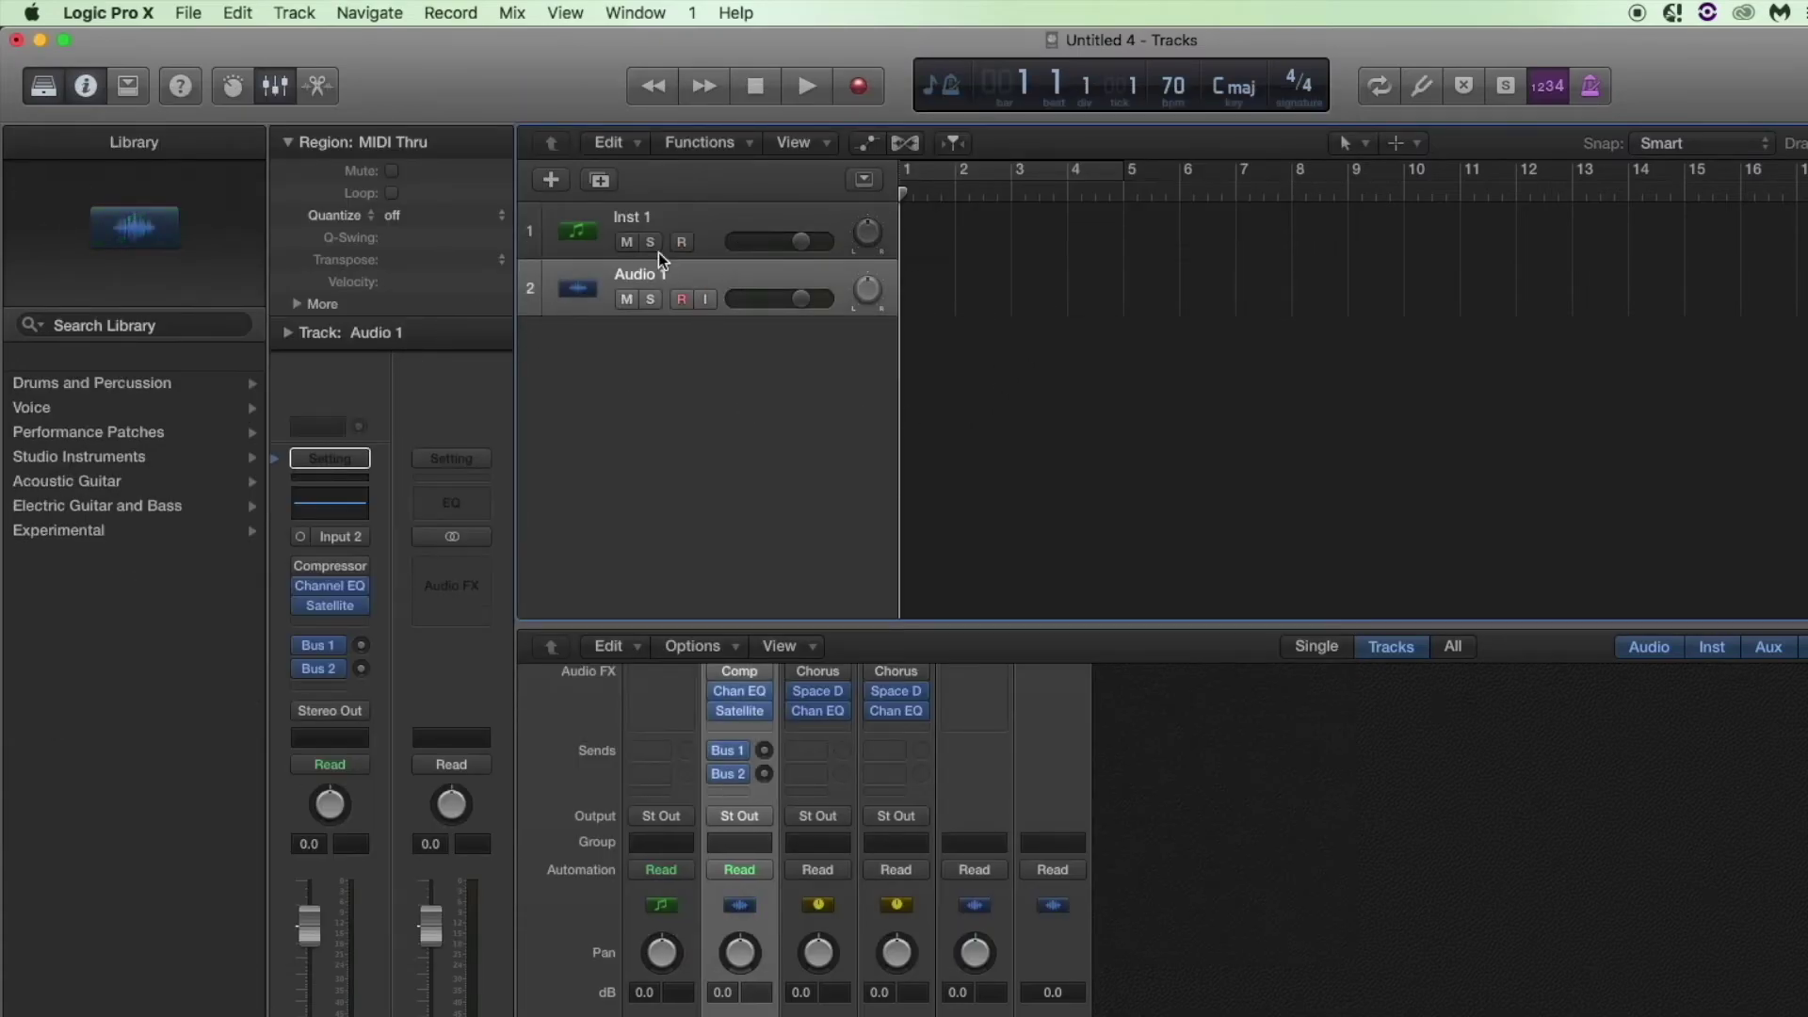
left_click(551, 180)
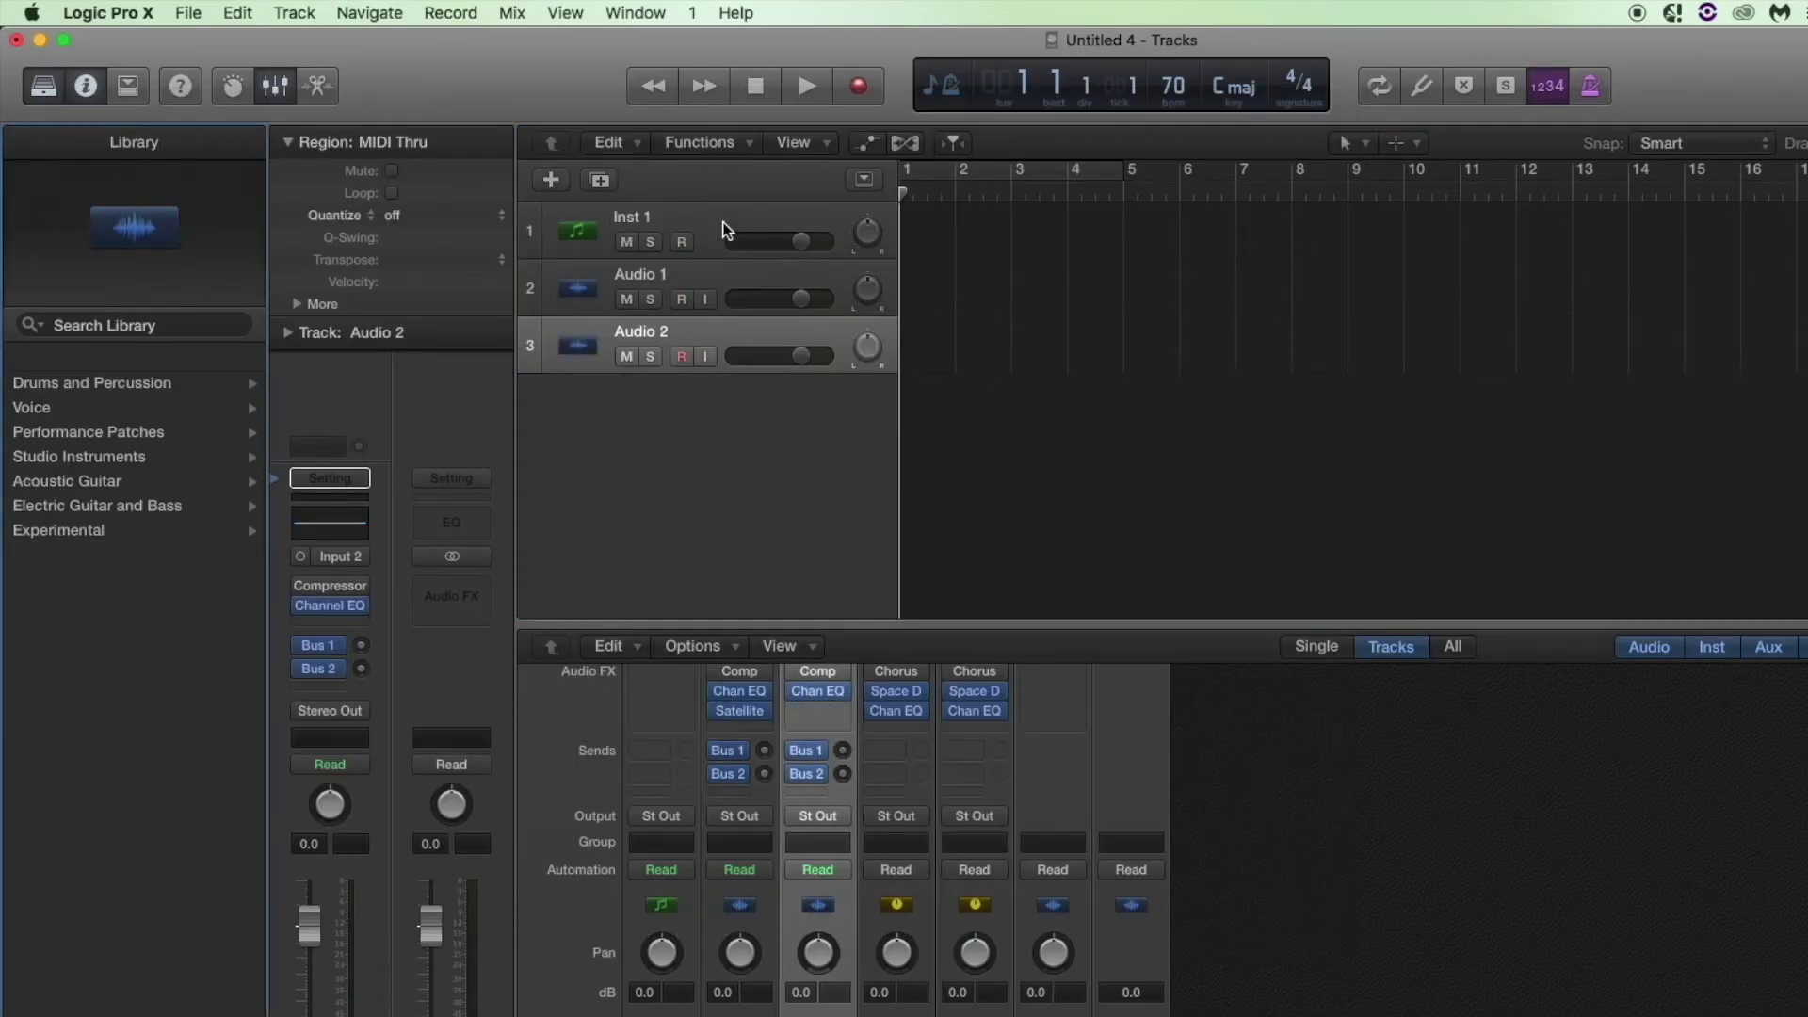
Reopen Inst 1's Satellite Sessions window, now listing Vox, and grab the Piano Chords clip.
left_click(722, 226)
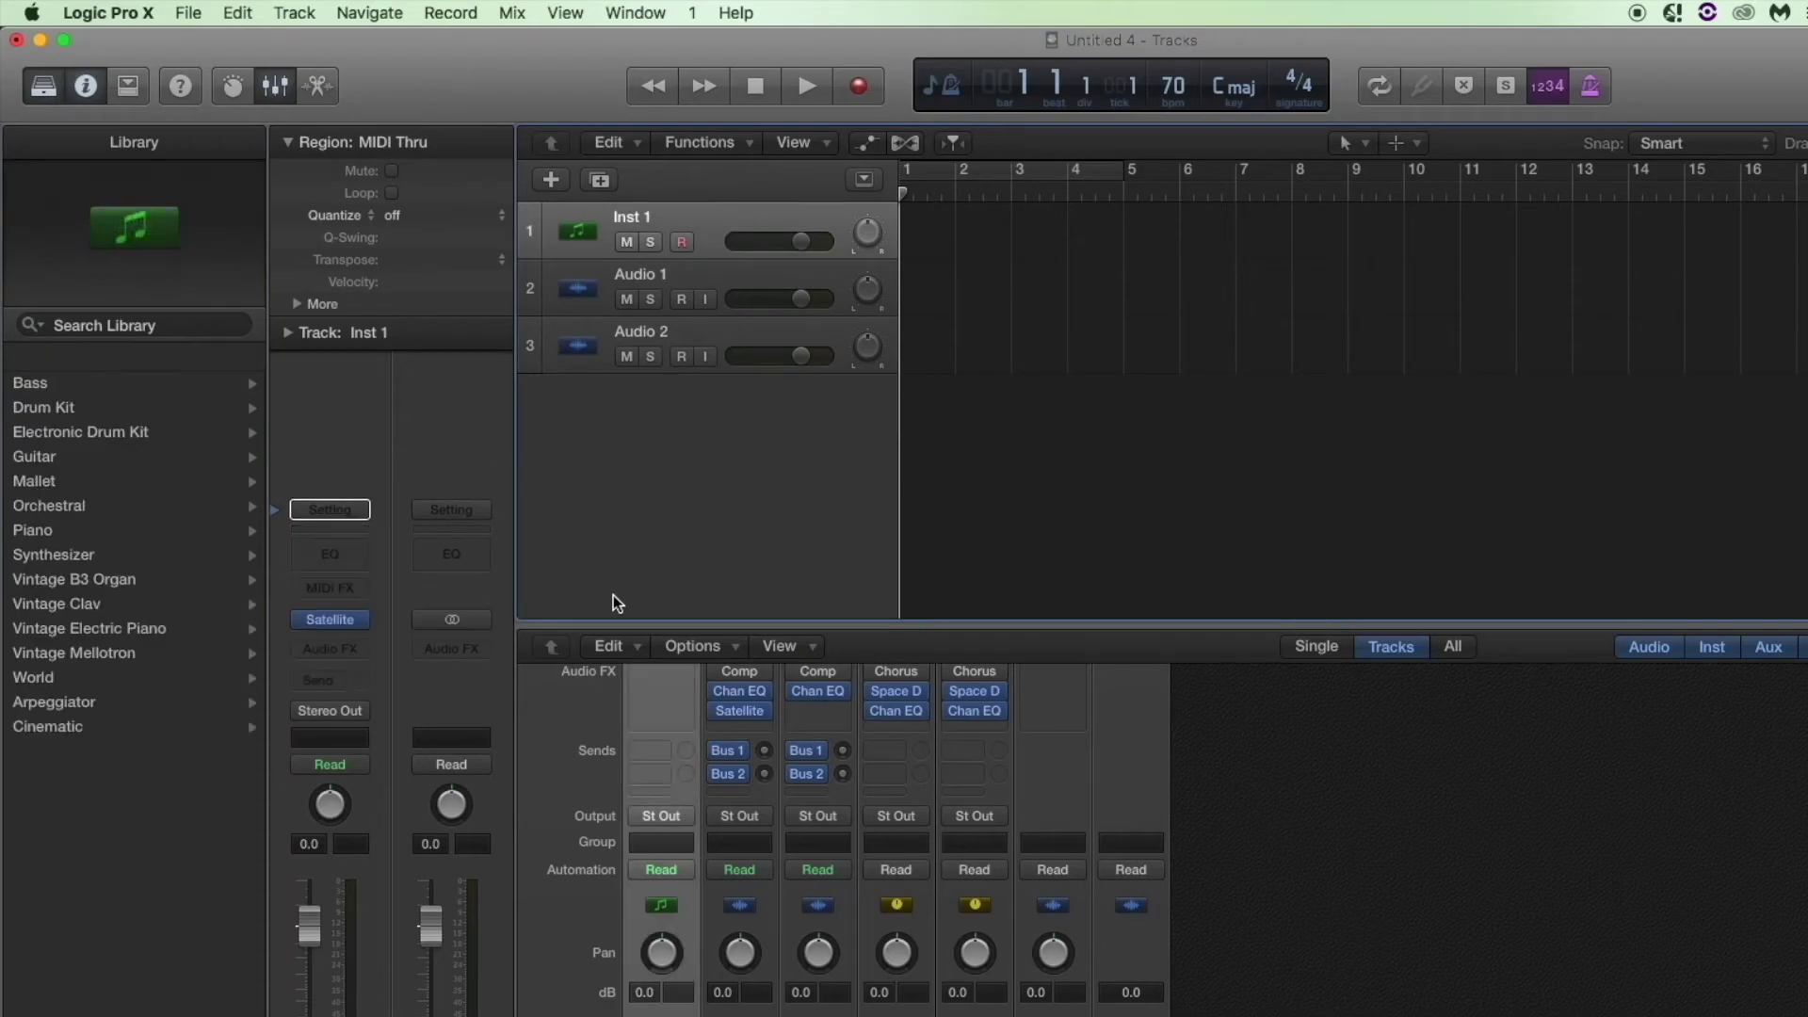
left_click(331, 620)
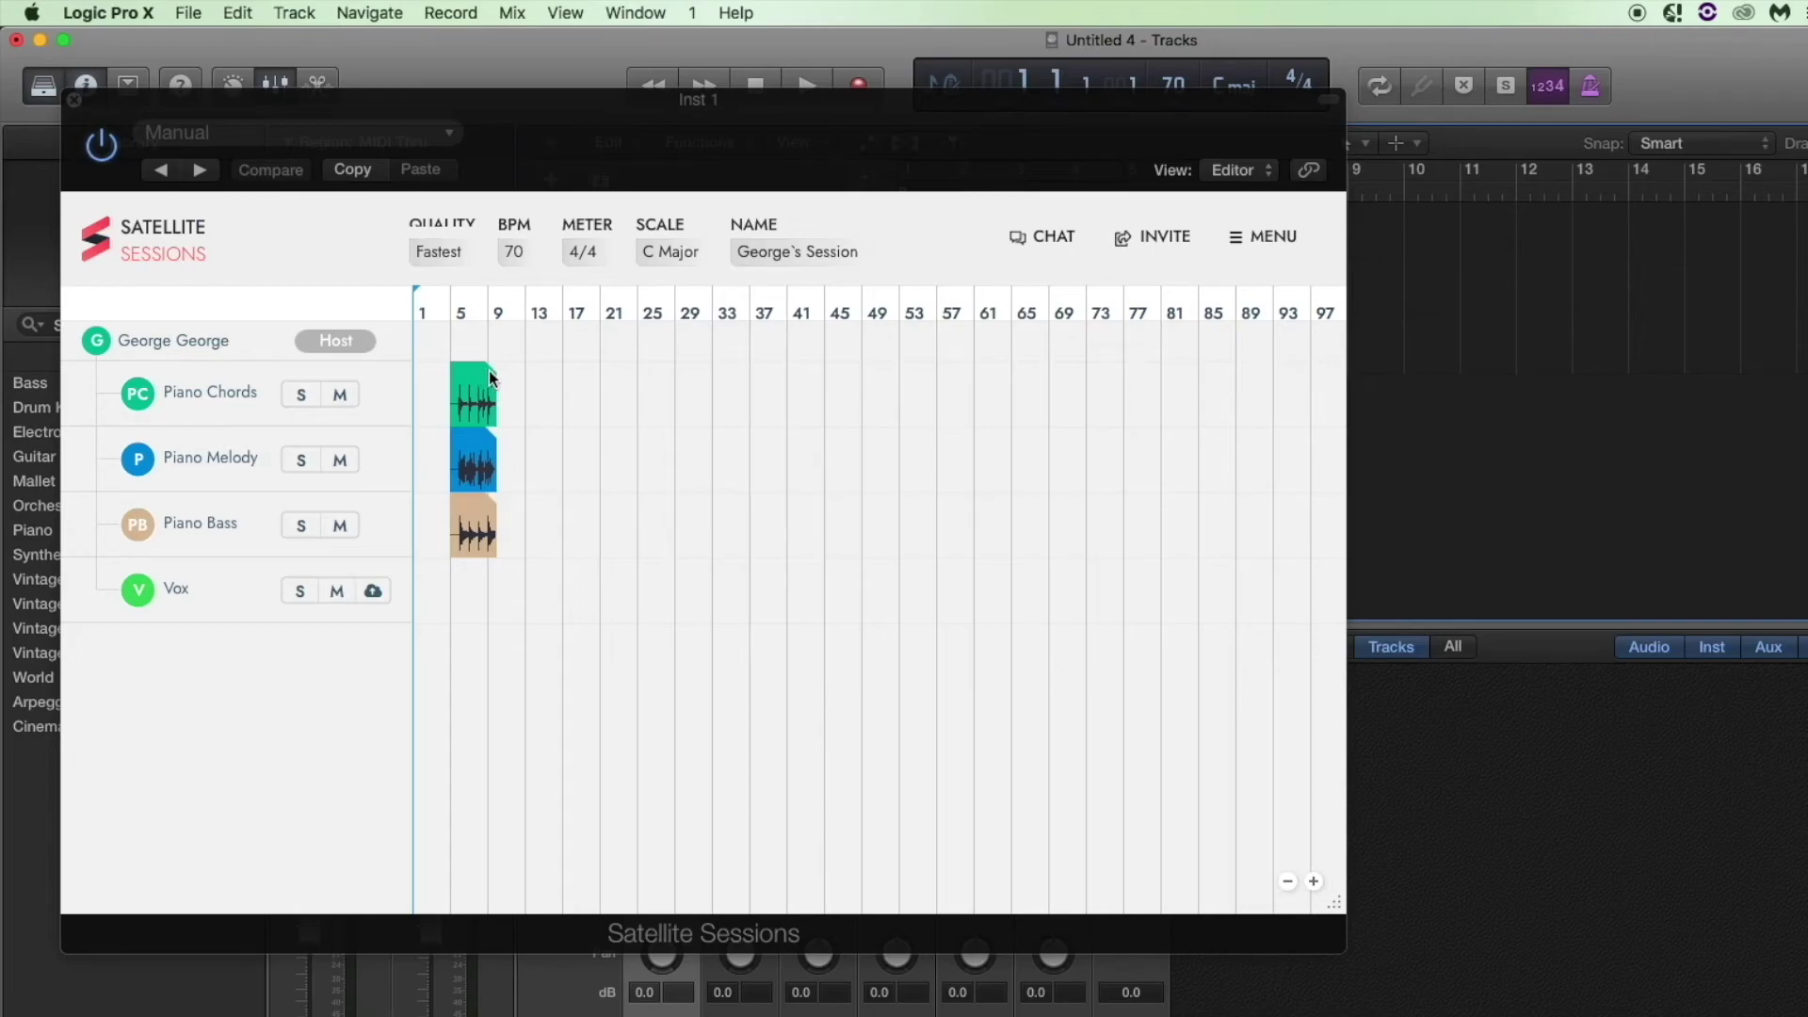
left_click_drag(491, 377, 459, 401)
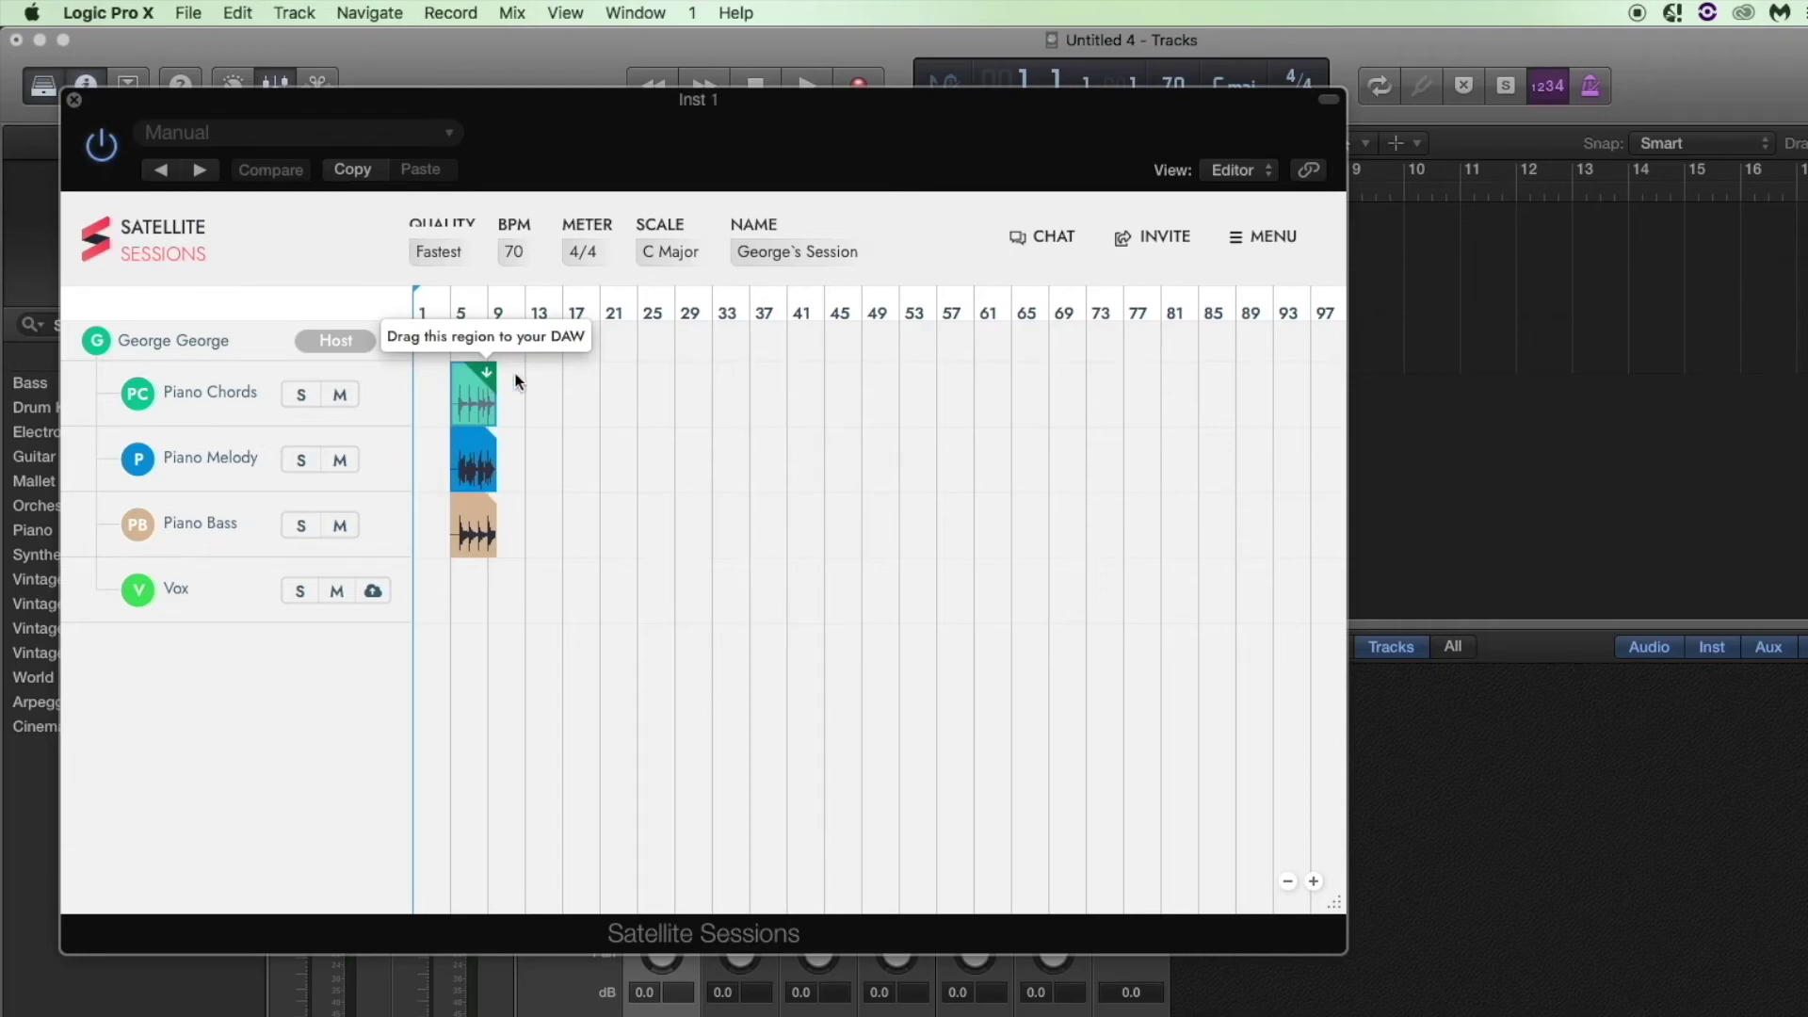
Drop the Piano Chords clip onto track 2 and position the region at bar 4.
left_click_drag(486, 373, 1224, 369)
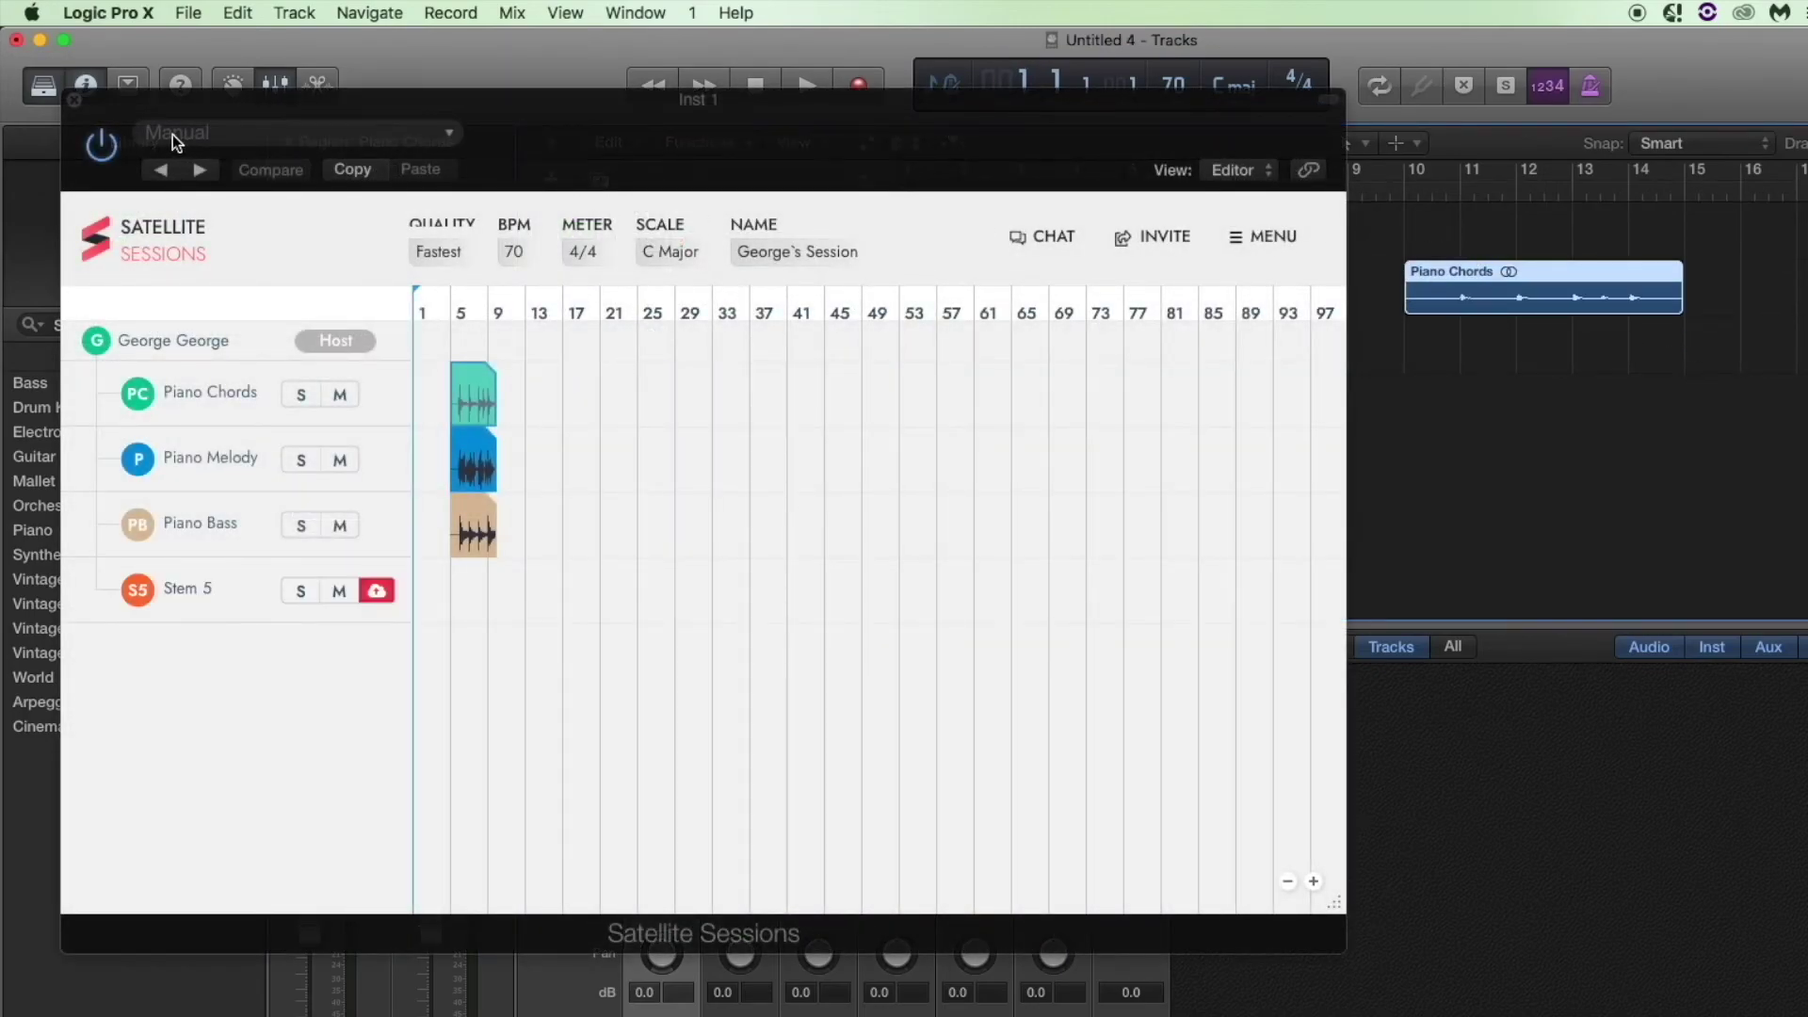
left_click(74, 100)
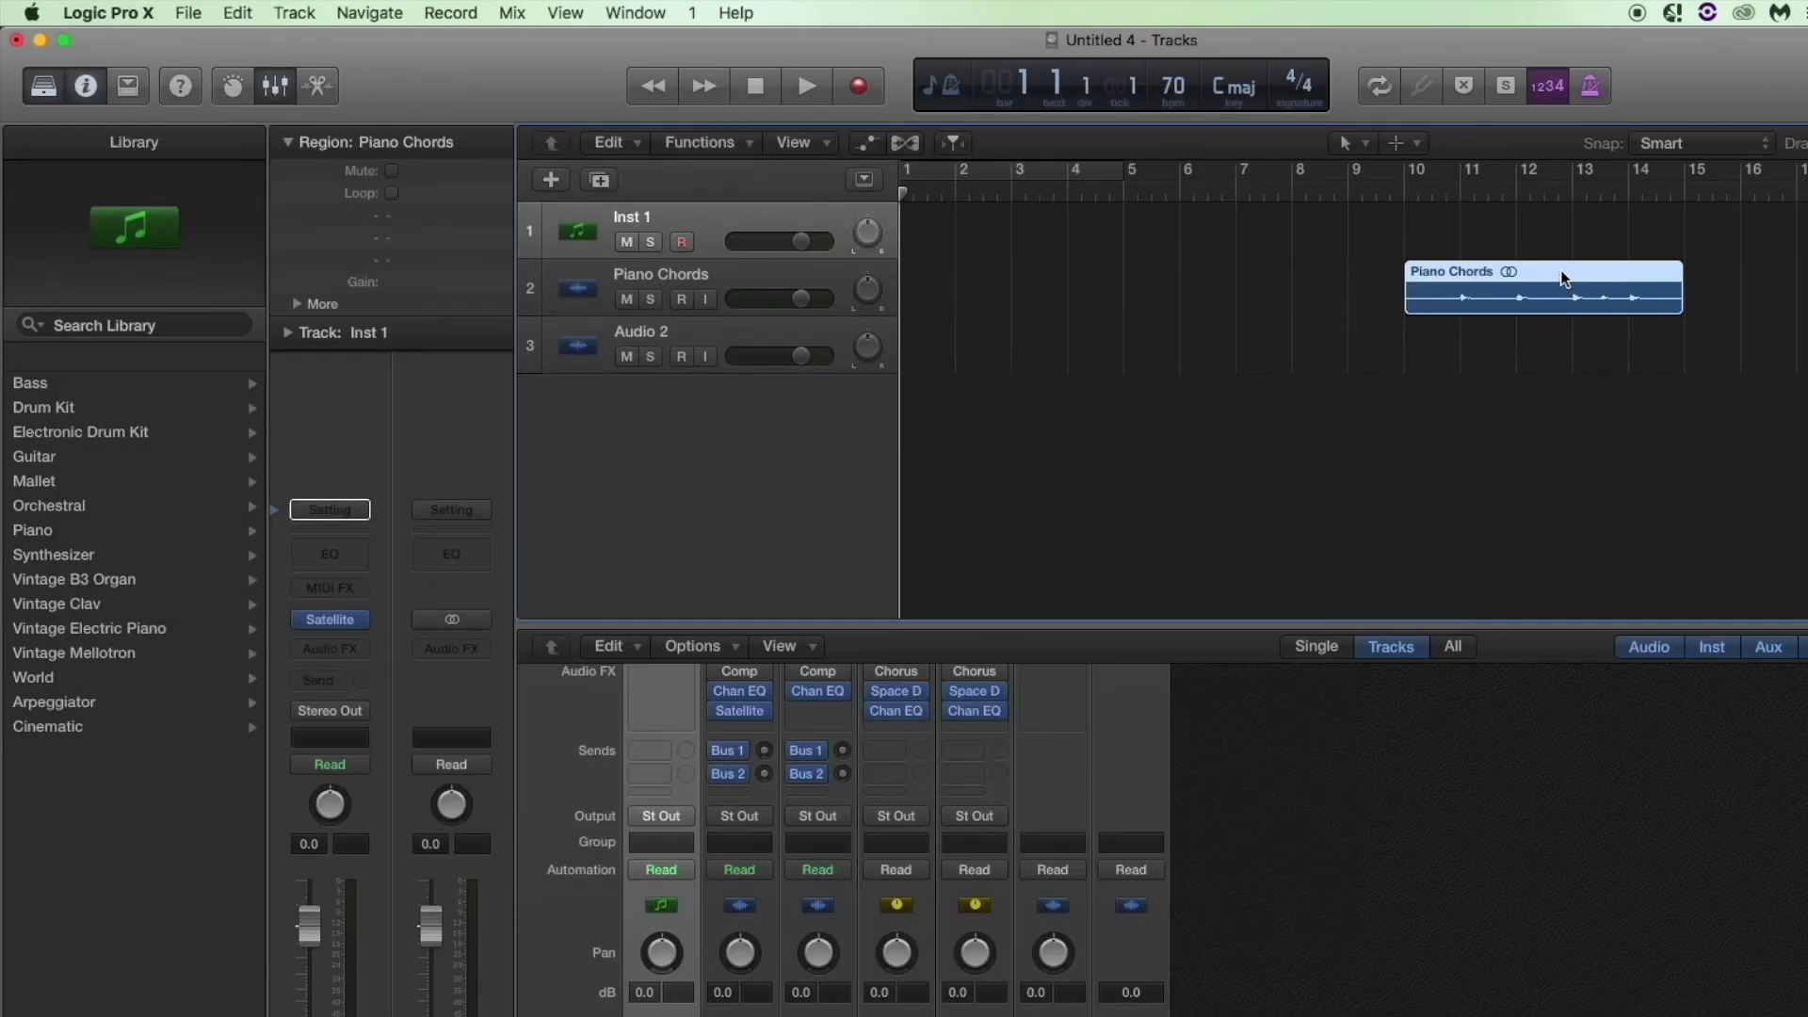
left_click_drag(1562, 271, 1115, 301)
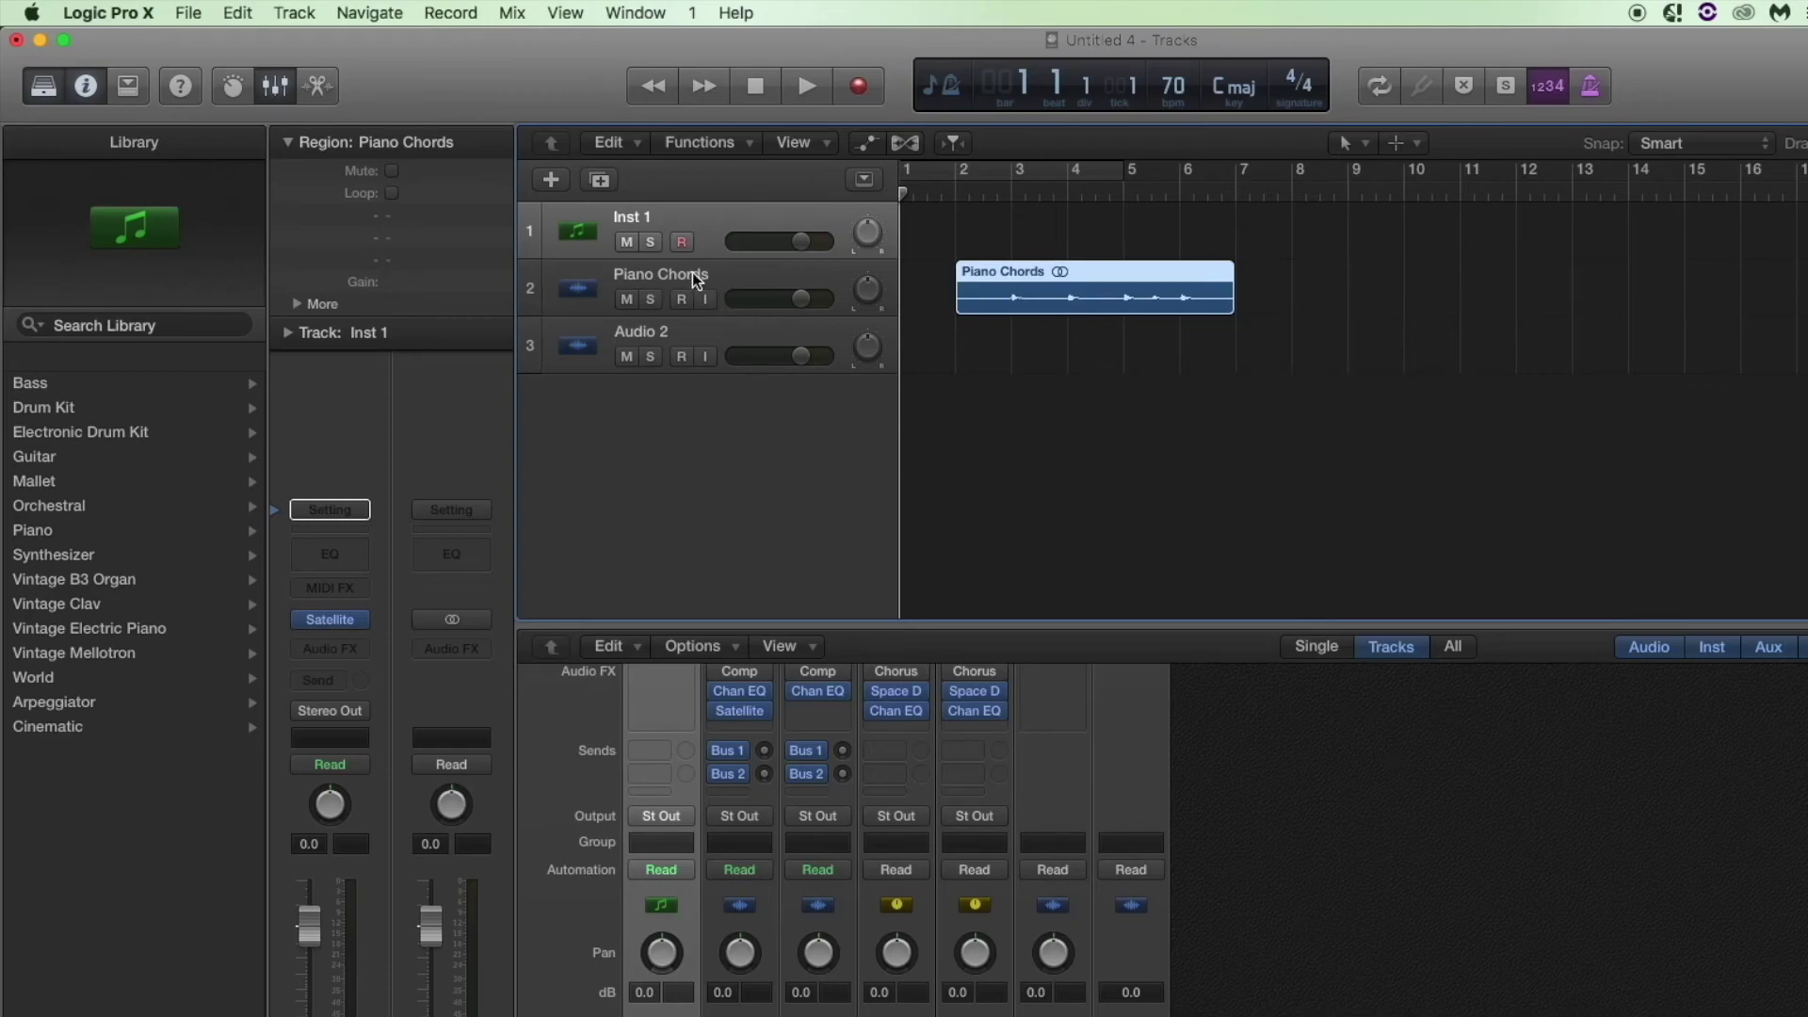
left_click_drag(1123, 280, 1238, 283)
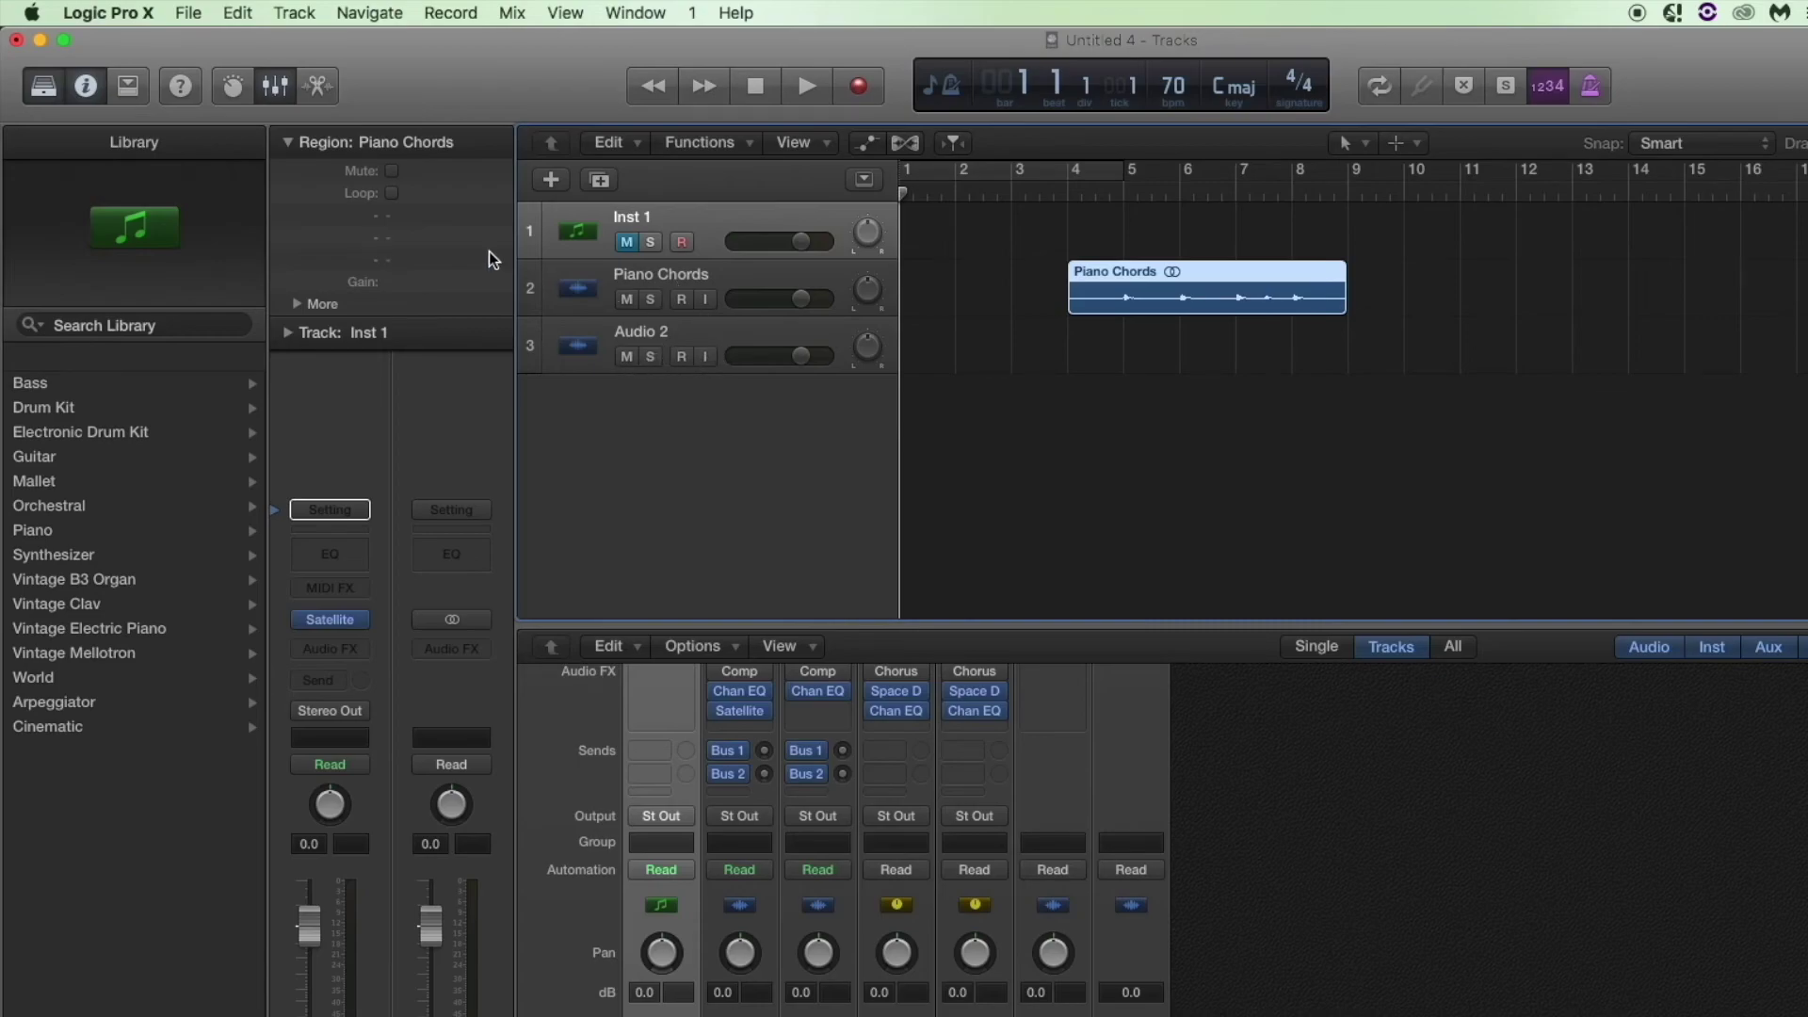
Play the project from the start, then replay from bar 3 through the Piano Chords region.
key("space")
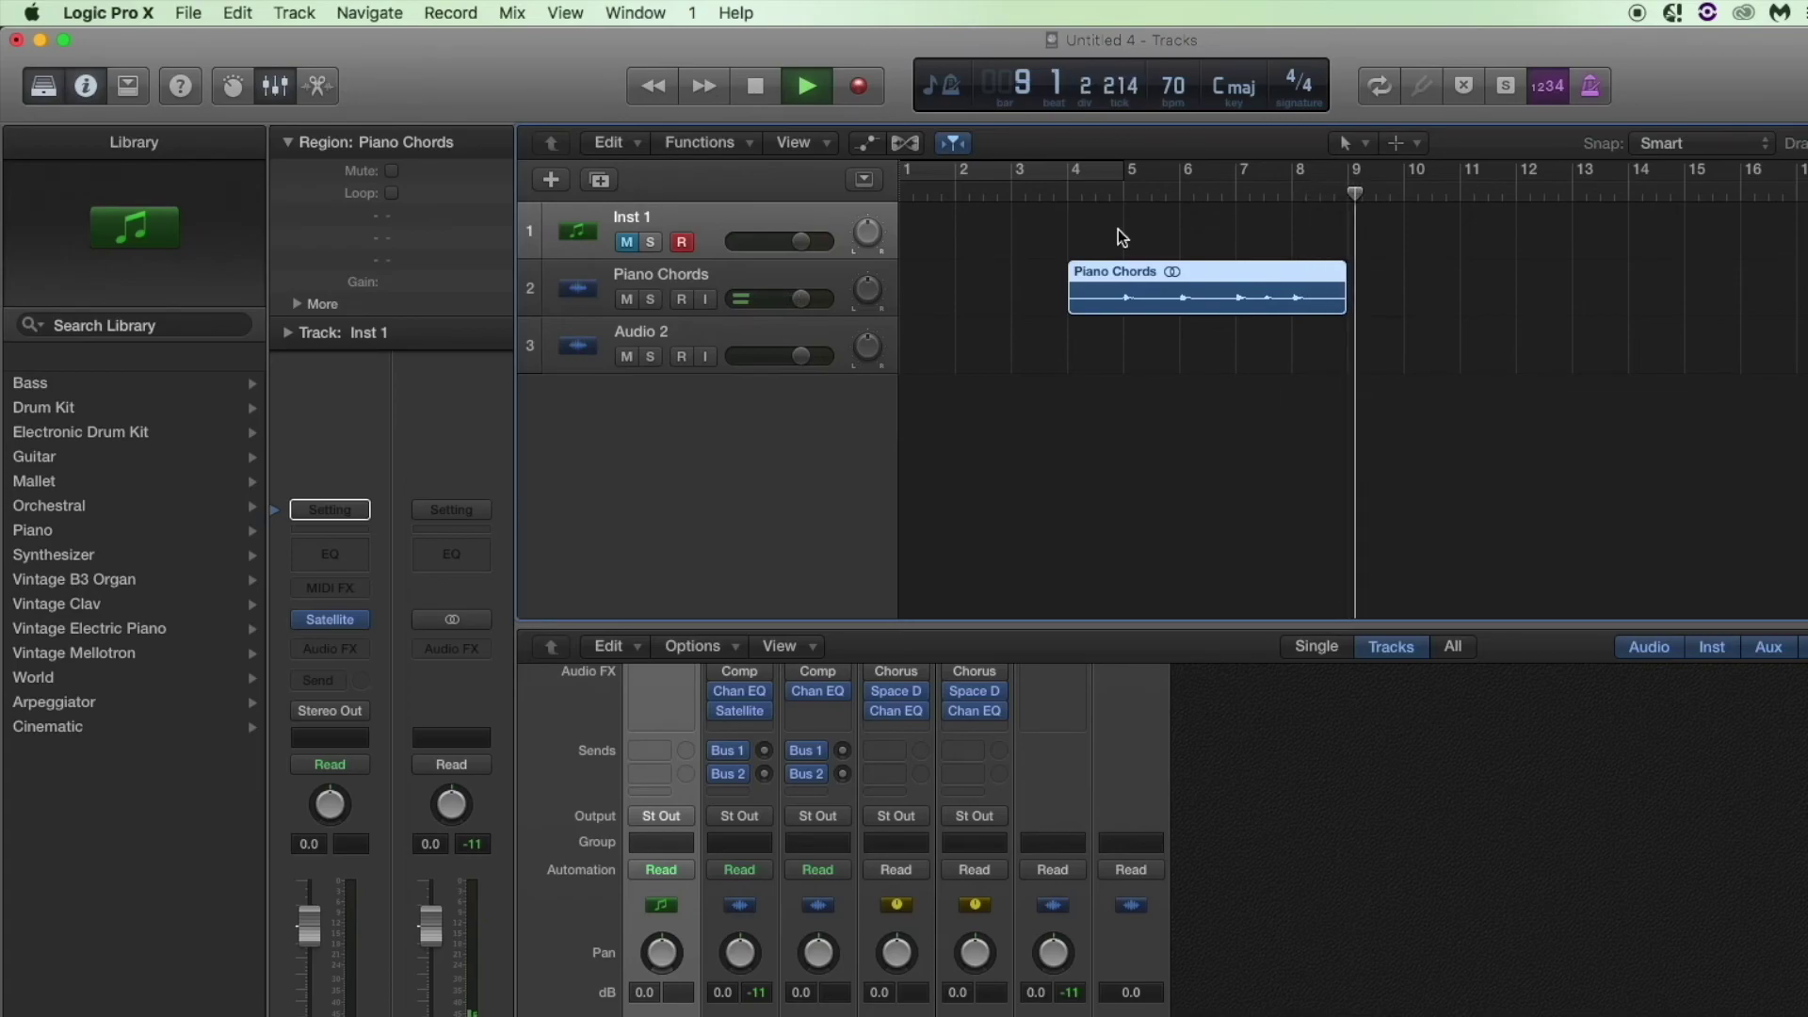
key("space")
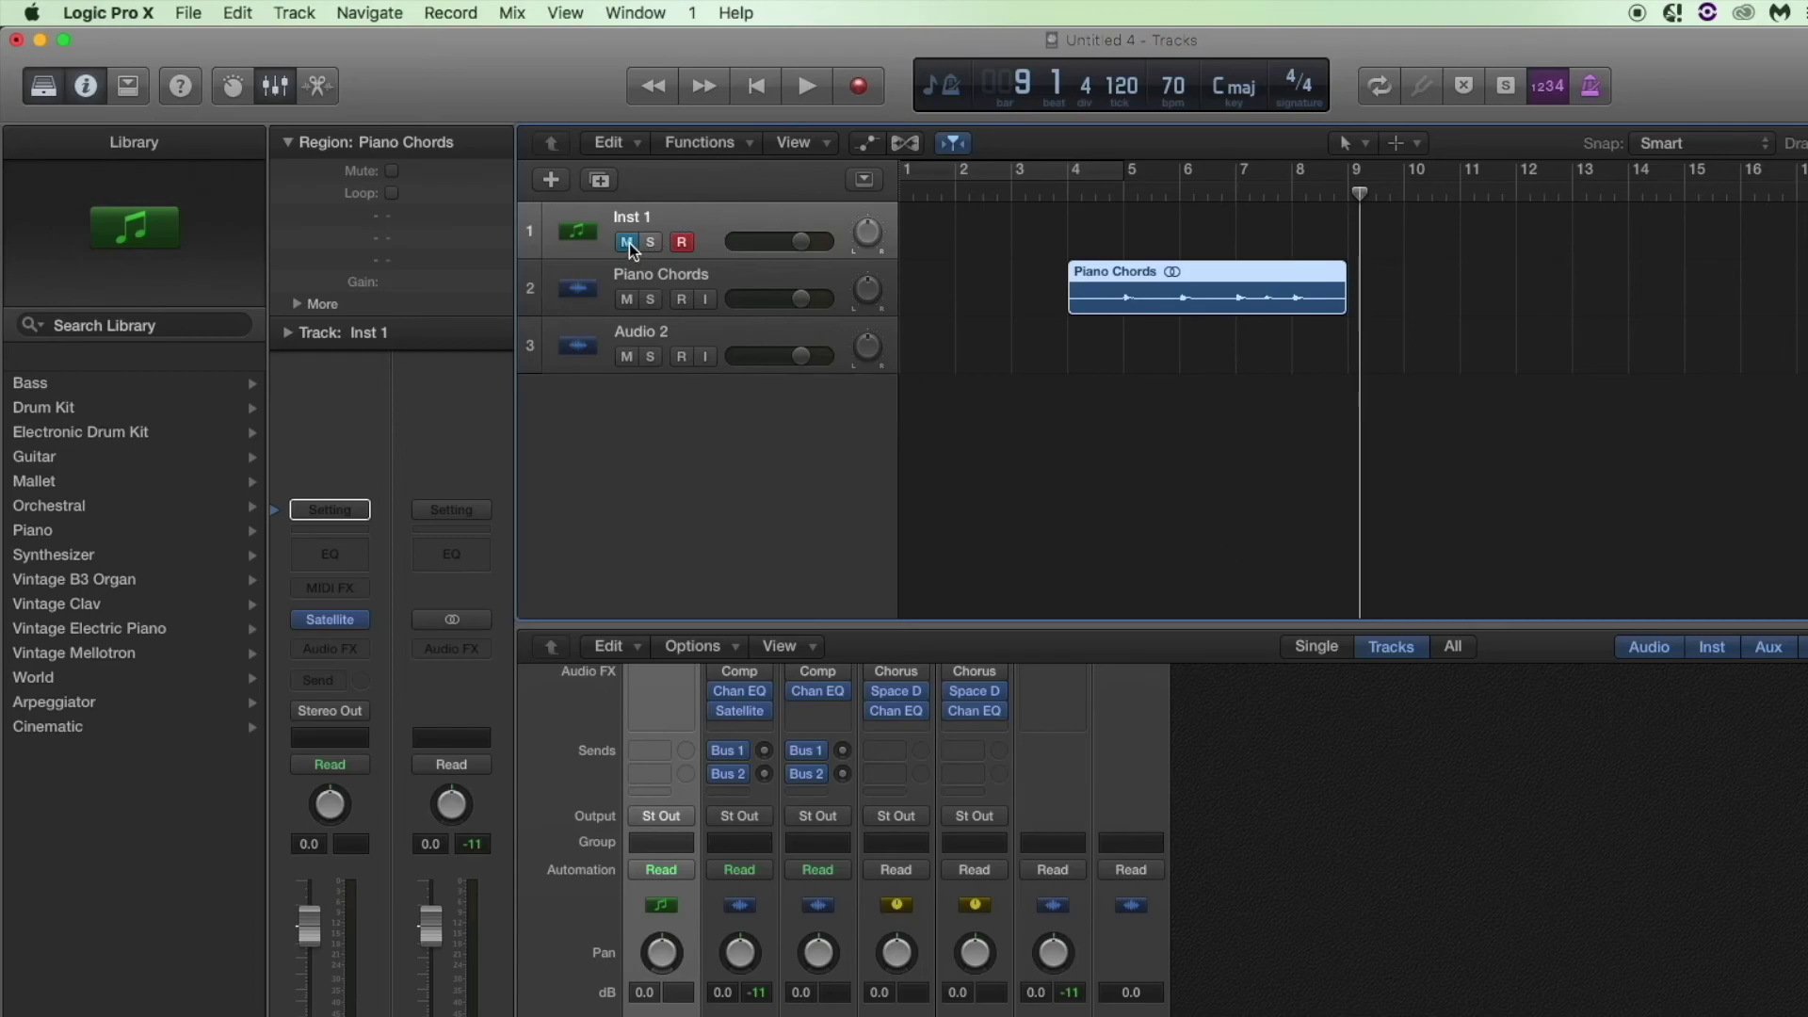
left_click(1013, 192)
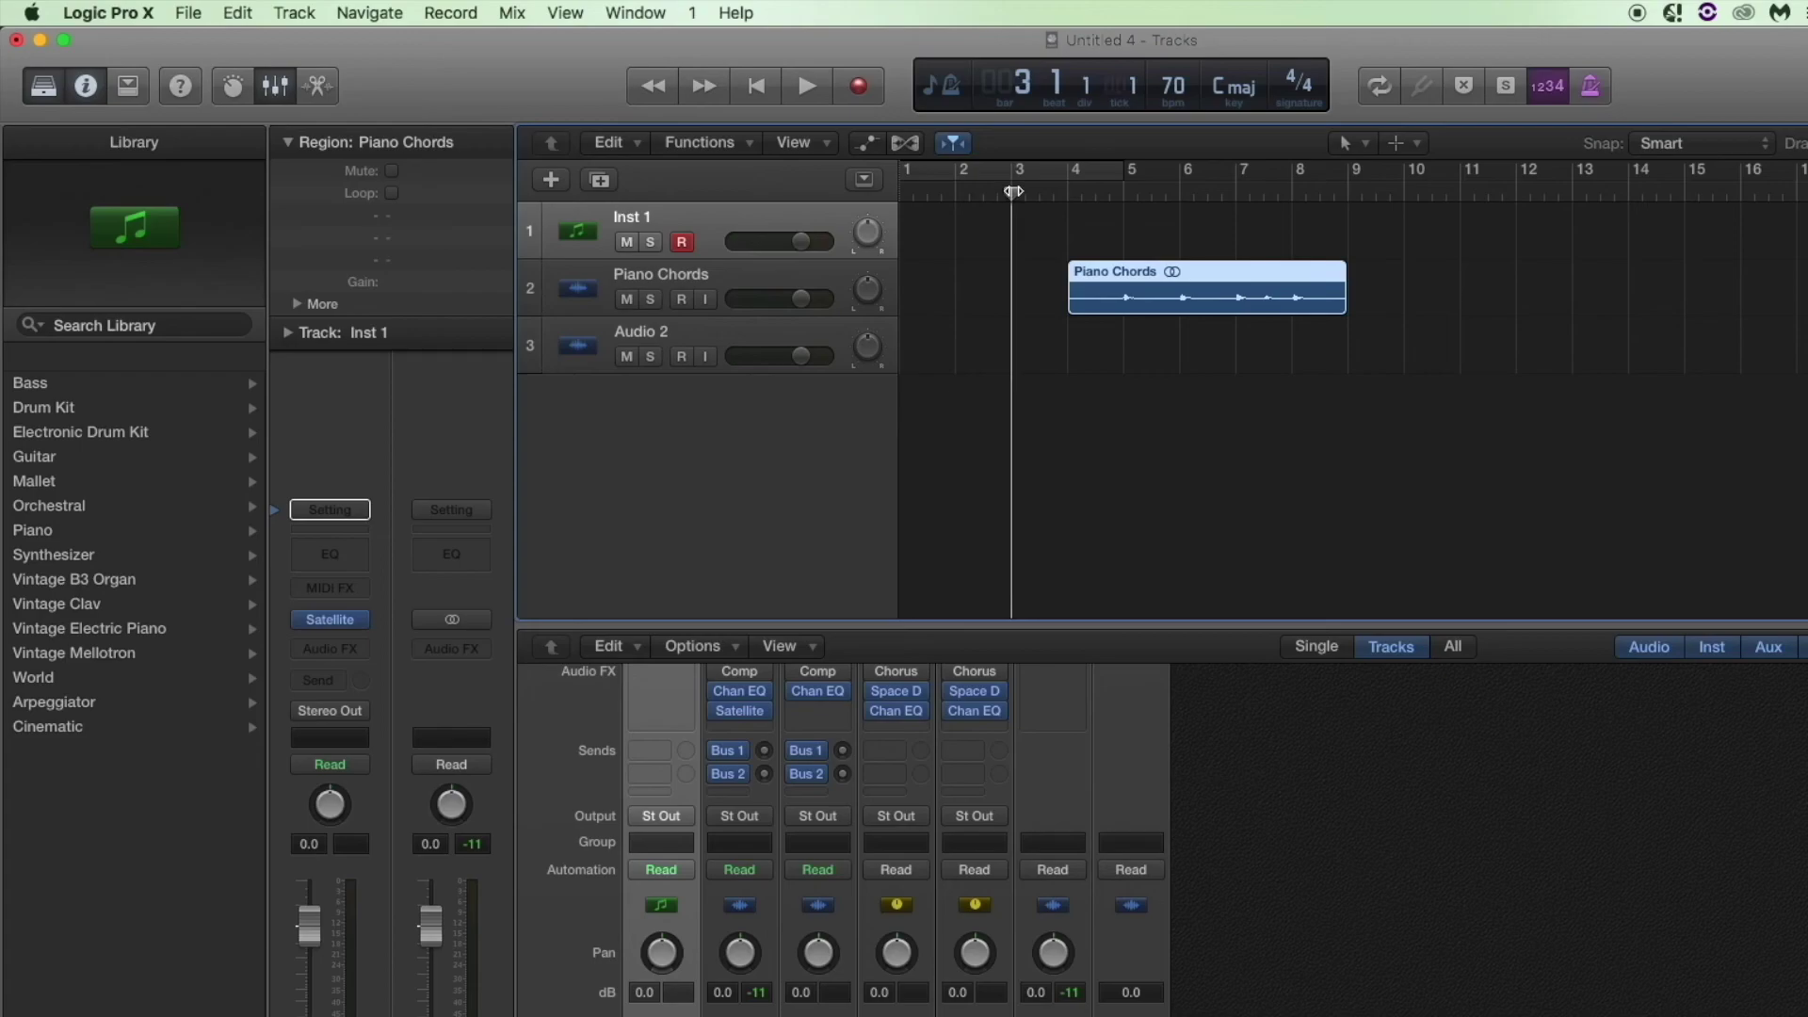
key("space")
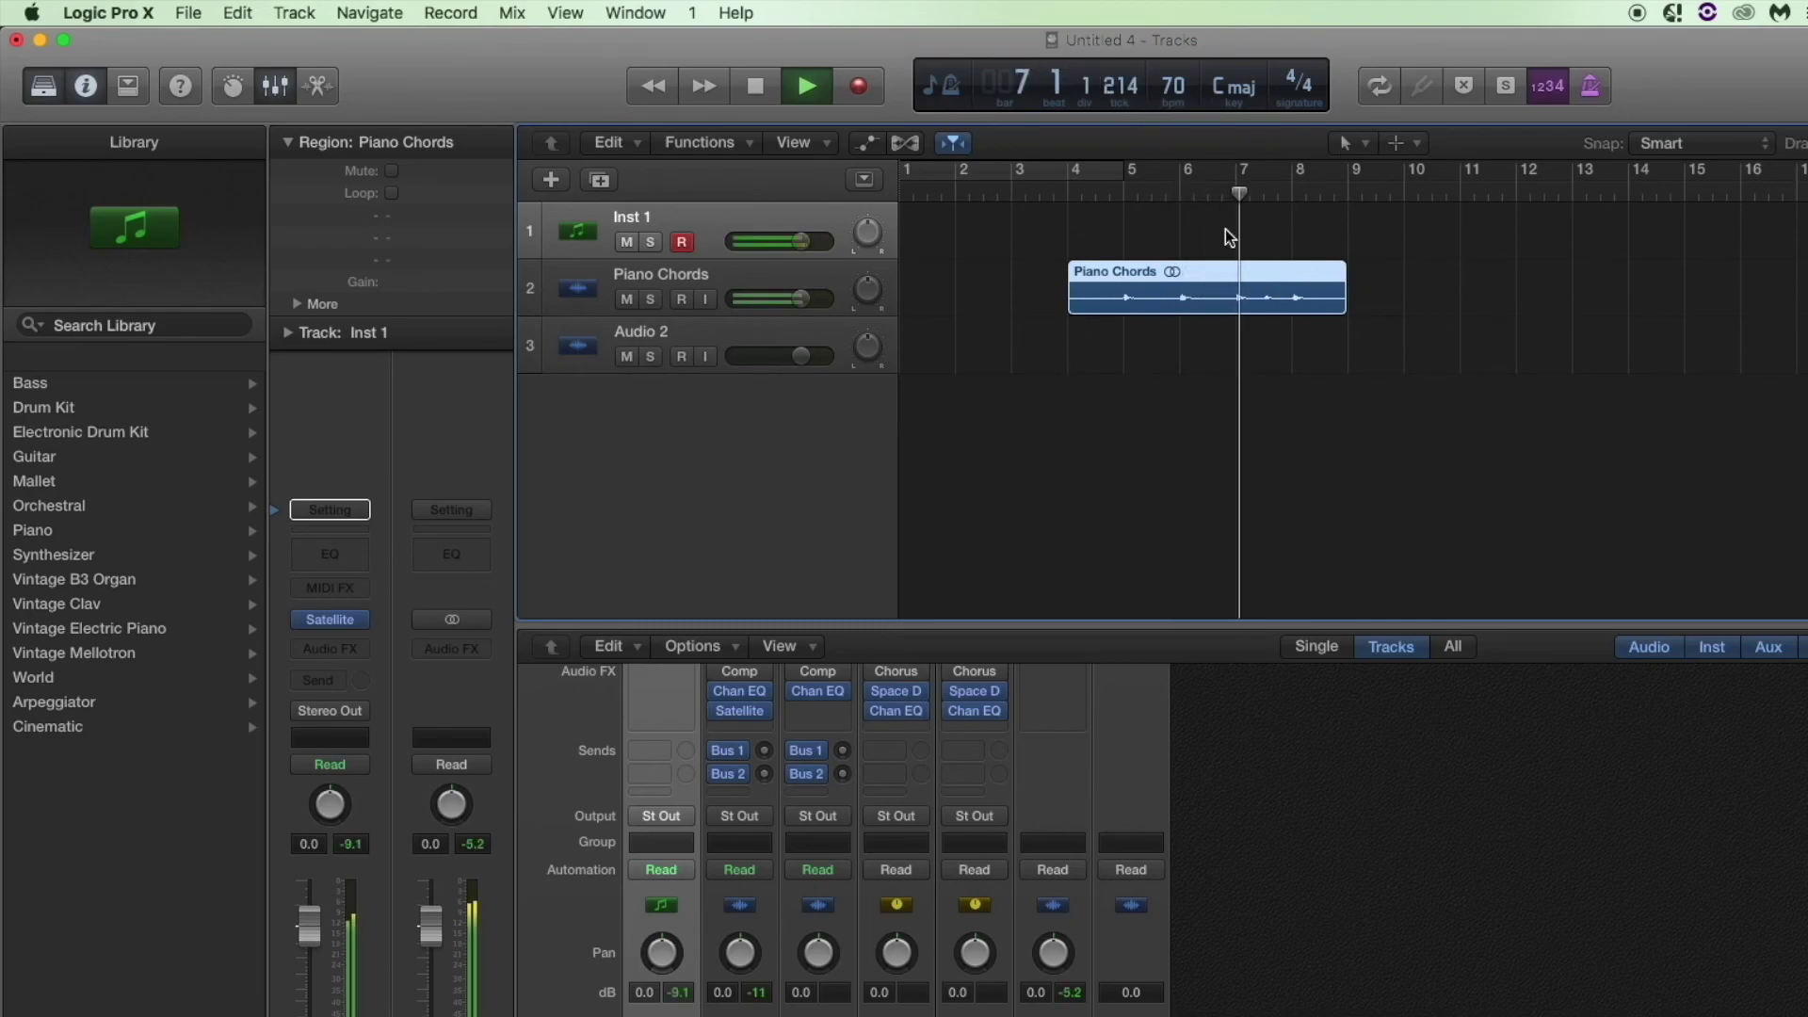
key("space")
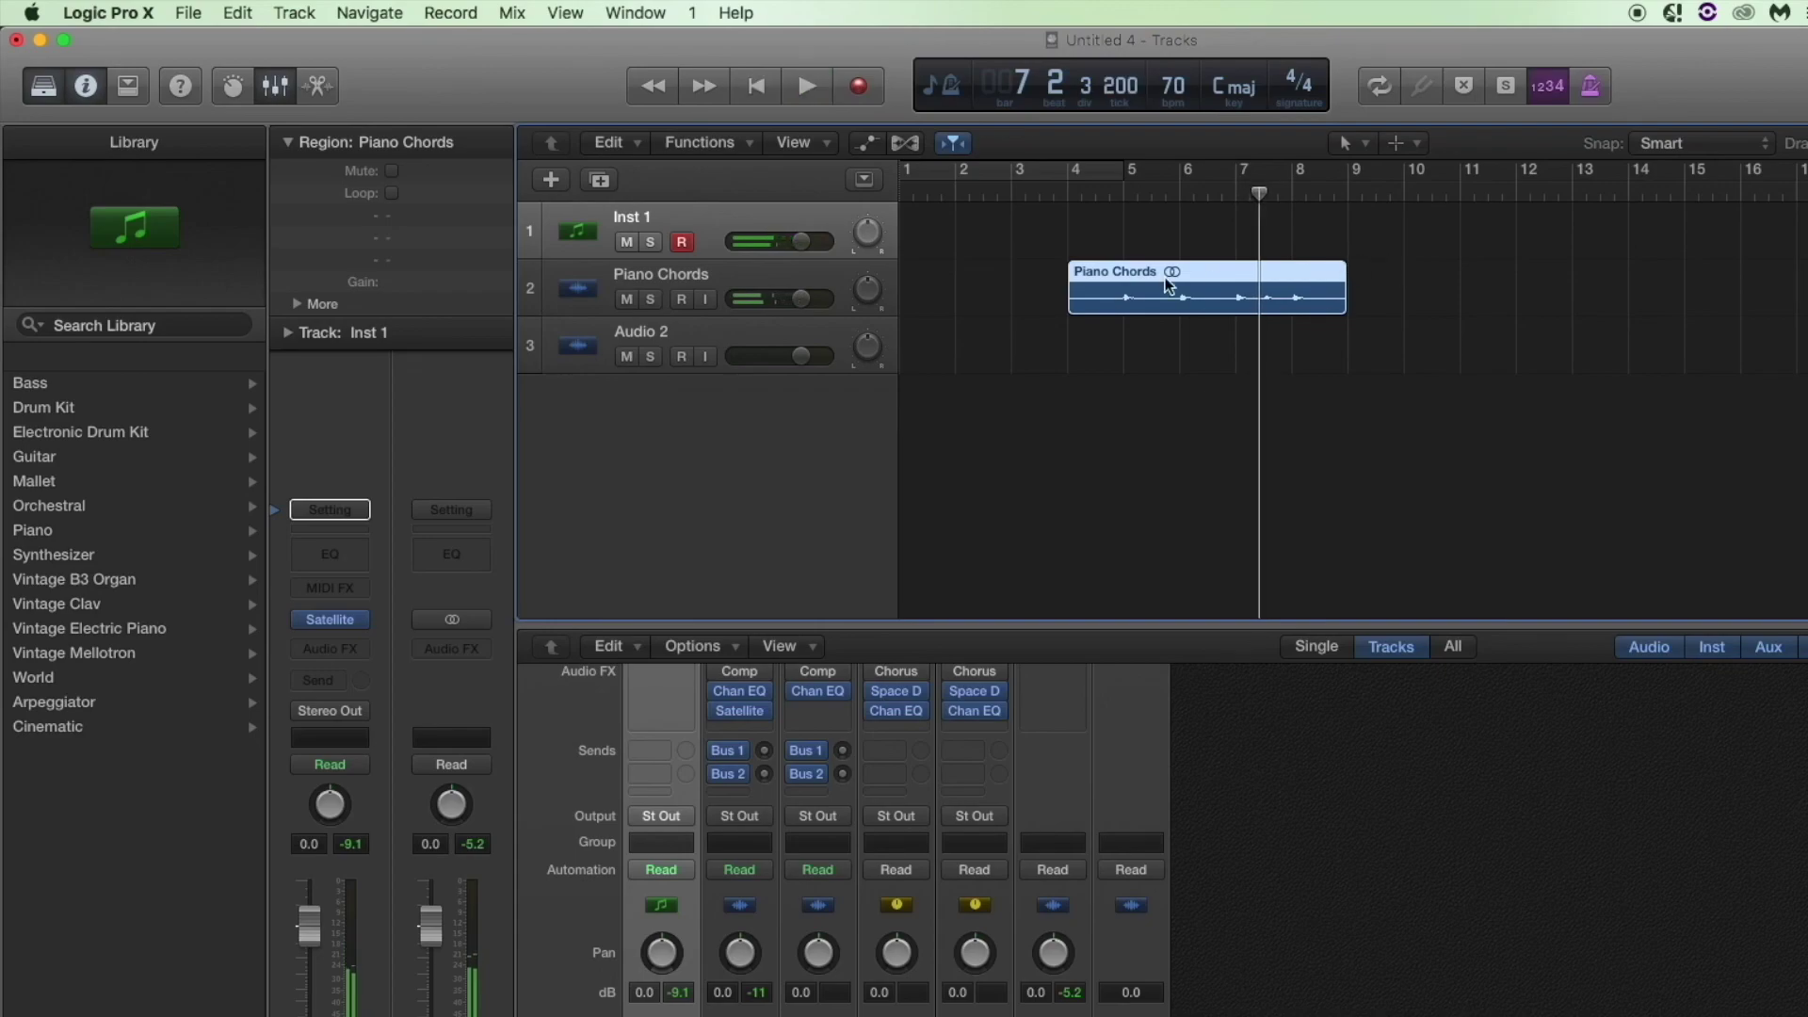